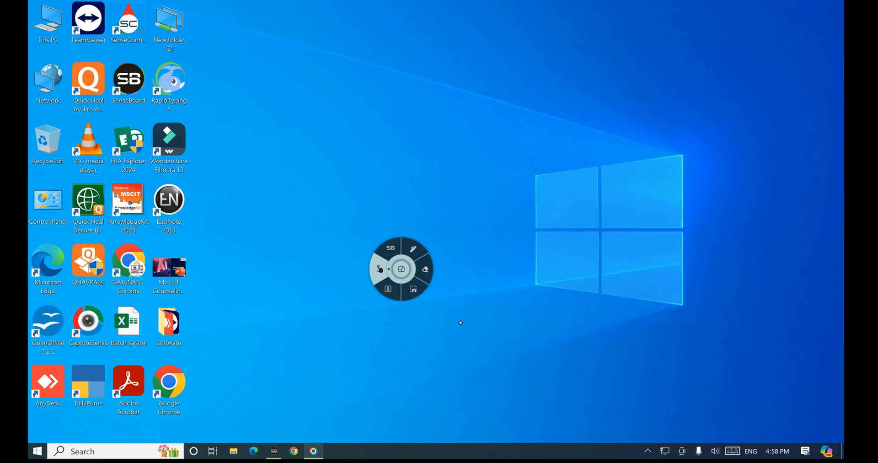
Step: Move the annotation wheel over the desktop icons and pick the annotation pen
left_click_drag(401, 268, 188, 237)
left_click(199, 218)
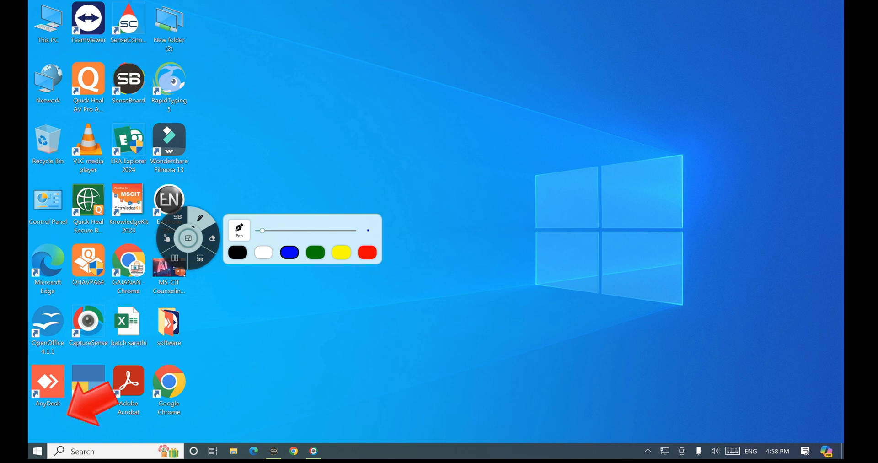
Step: Circle the Start button in blue annotation ink, then clear the ink
left_click(289, 252)
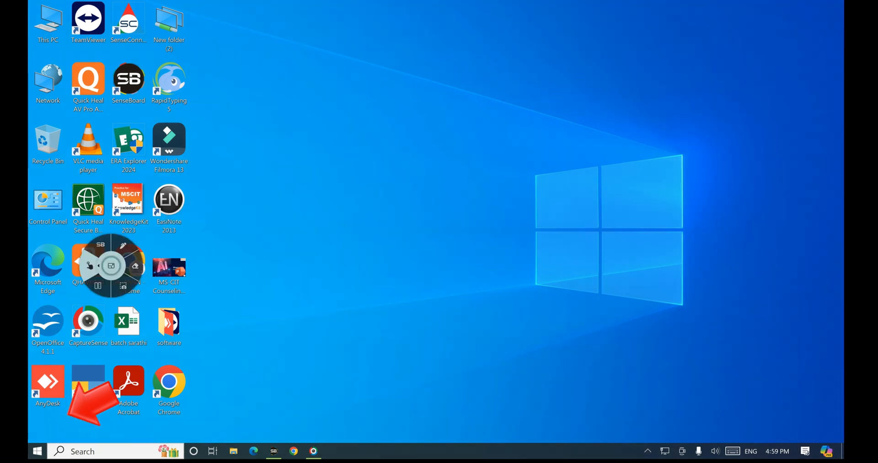
left_click(123, 246)
mouse_move(49, 448)
left_mouse_down()
mouse_move(33, 440)
mouse_move(47, 452)
left_mouse_up()
left_click(90, 266)
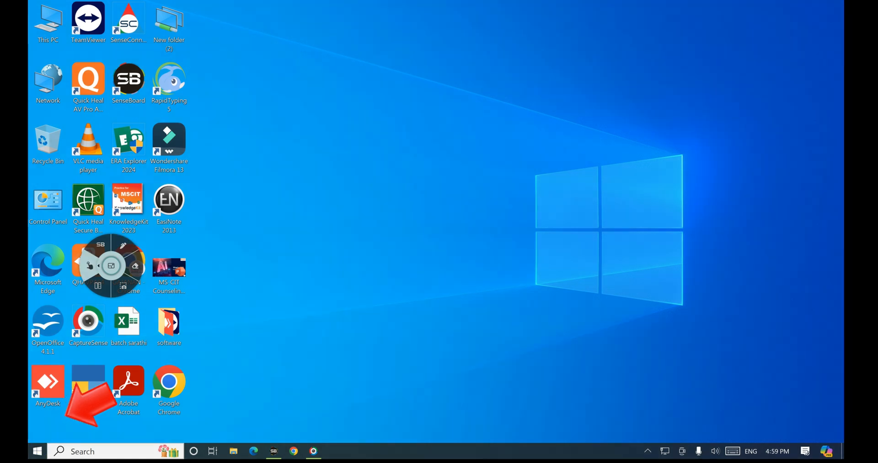
Step: Open the Start app list and scroll down to launch Word
left_click(37, 451)
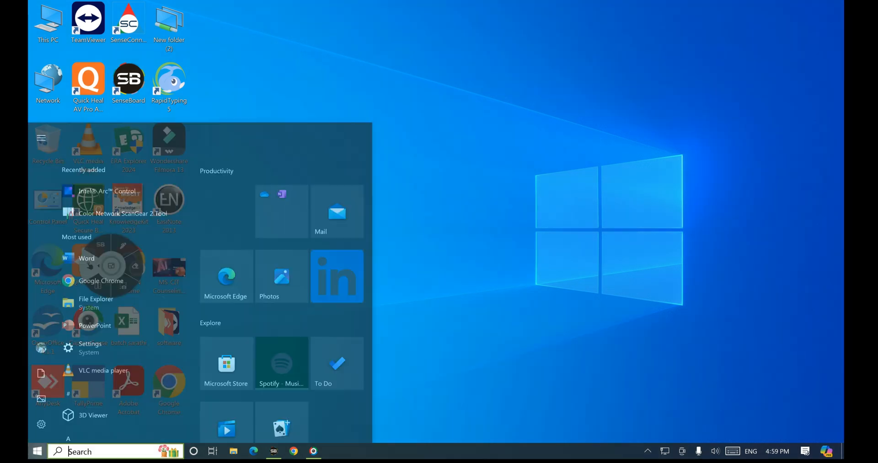
scroll(123, 274, "down", 5)
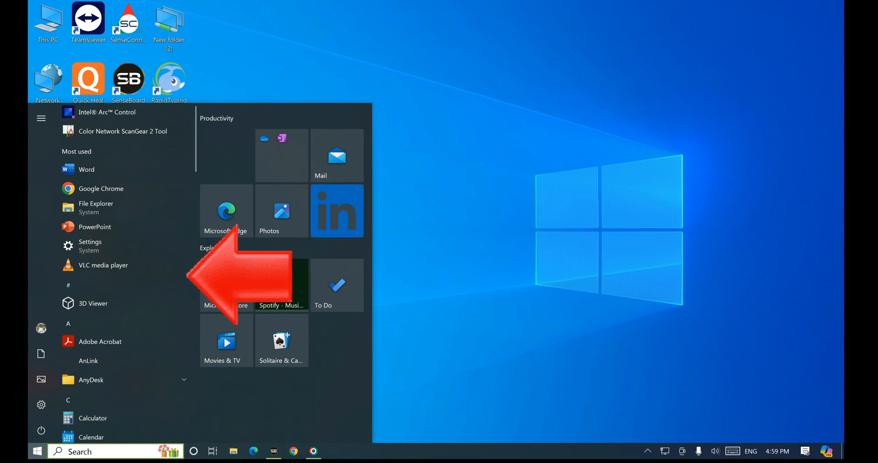
scroll(123, 274, "down", 10)
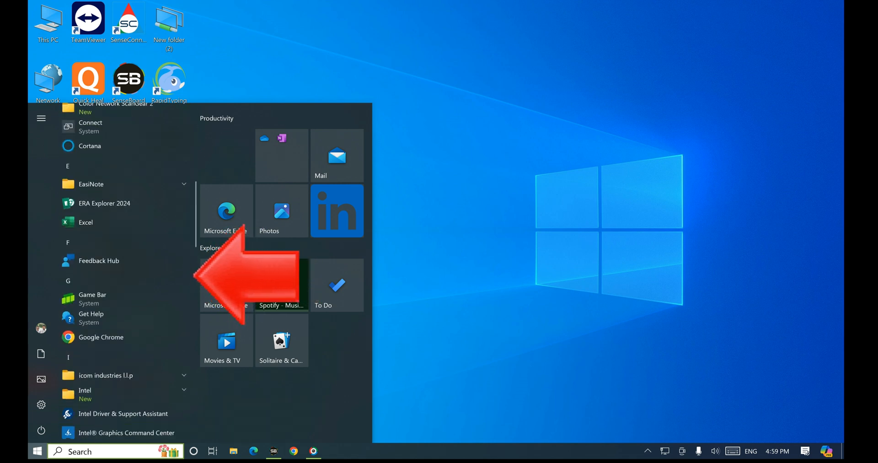
scroll(124, 274, "down", 12)
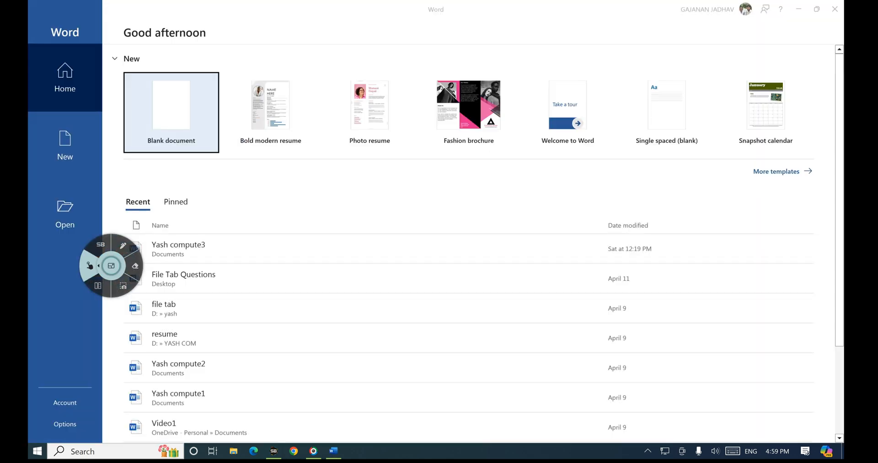
Step: Ink-mark the Blank document option, clear the ink, and create a blank document
left_click(123, 245)
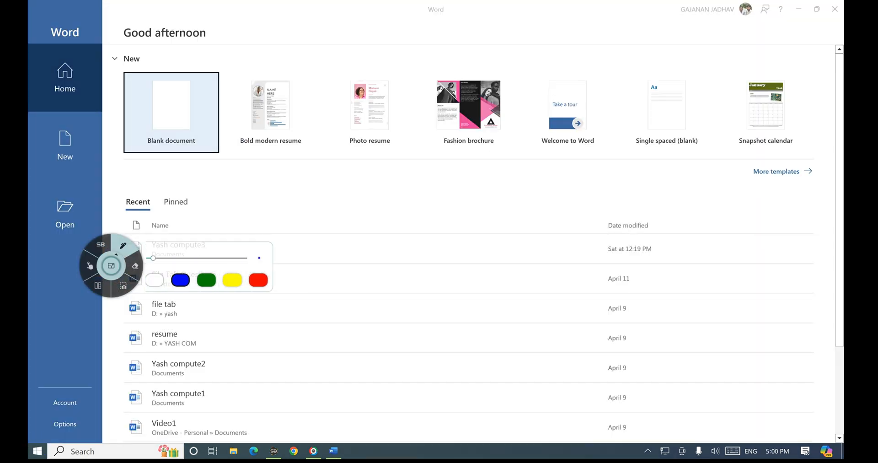
mouse_move(123, 76)
left_mouse_down()
mouse_move(123, 152)
mouse_move(209, 150)
mouse_move(210, 80)
mouse_move(142, 129)
left_mouse_up()
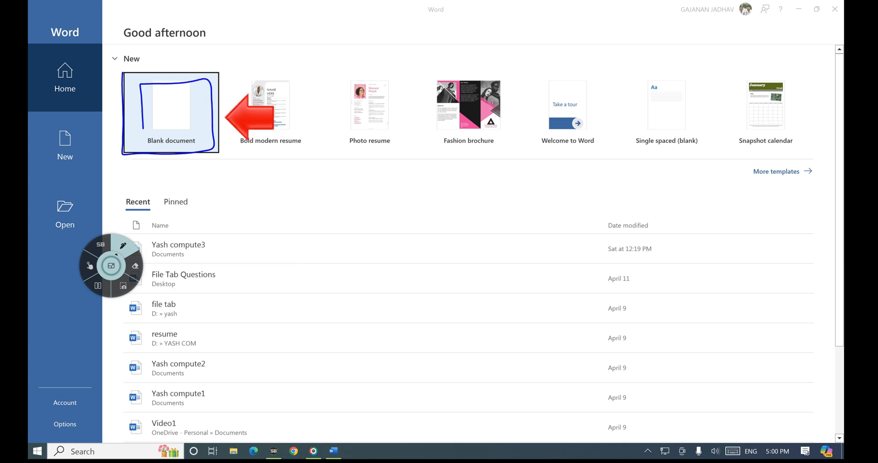
left_click(89, 266)
left_click(170, 115)
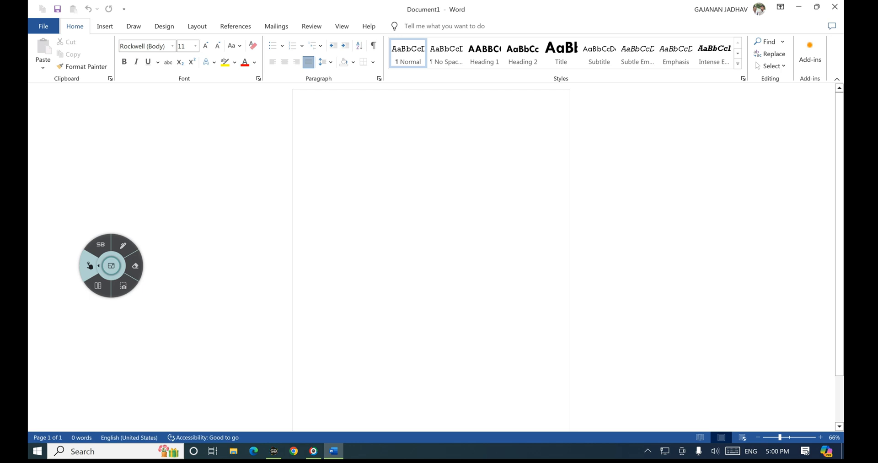
Step: Highlight the Insert tab with ink annotations, clear them, and switch to Insert
scroll(431, 261, "up", 3)
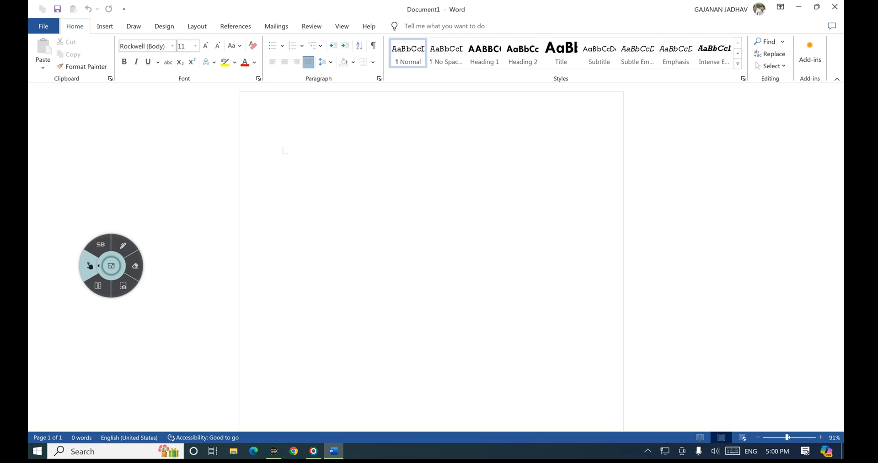
left_click(123, 246)
mouse_move(376, 12)
left_mouse_down()
mouse_move(379, 36)
mouse_move(484, 31)
mouse_move(441, 5)
mouse_move(376, 10)
left_mouse_up()
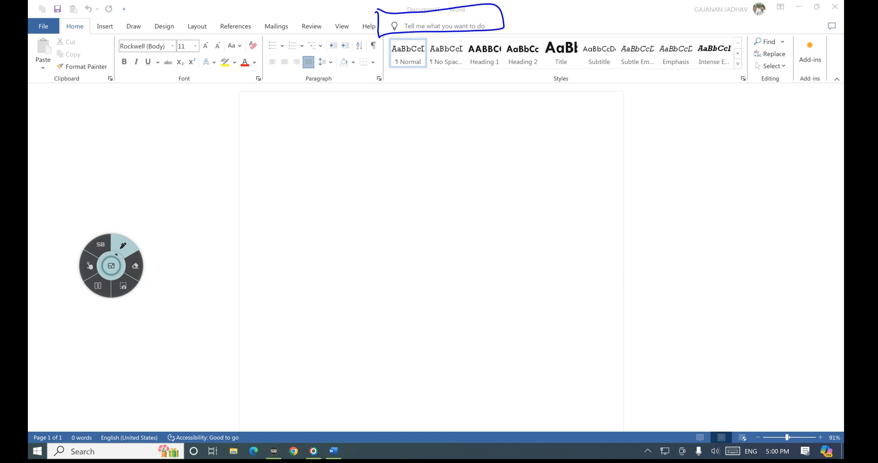
mouse_move(92, 20)
left_mouse_down()
mouse_move(92, 34)
mouse_move(122, 32)
mouse_move(93, 22)
left_mouse_up()
left_click(97, 266)
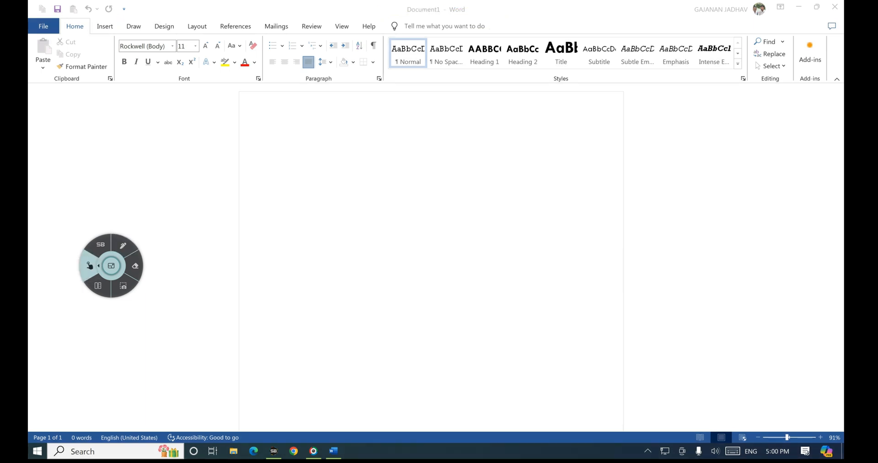
left_click(104, 27)
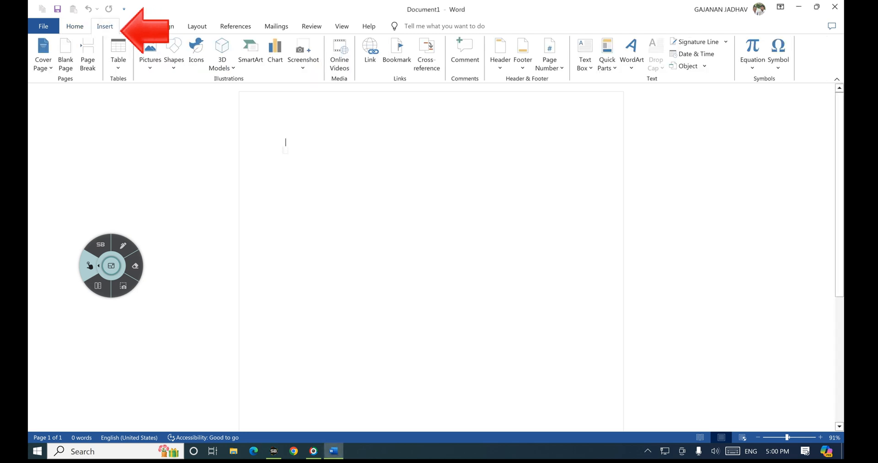
Step: Mark Shapes with ink, clear it, and open the Shapes gallery
left_click(123, 245)
mouse_move(160, 38)
left_mouse_down()
mouse_move(162, 74)
mouse_move(176, 73)
mouse_move(183, 38)
mouse_move(163, 39)
left_mouse_up()
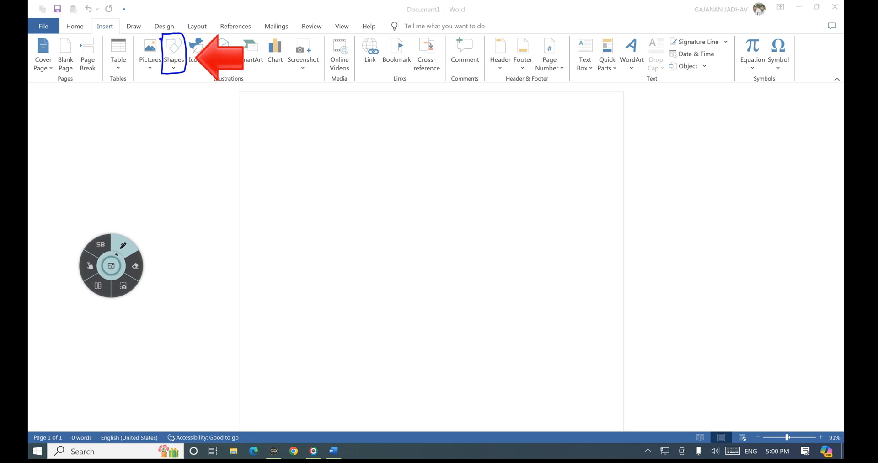
left_click(89, 266)
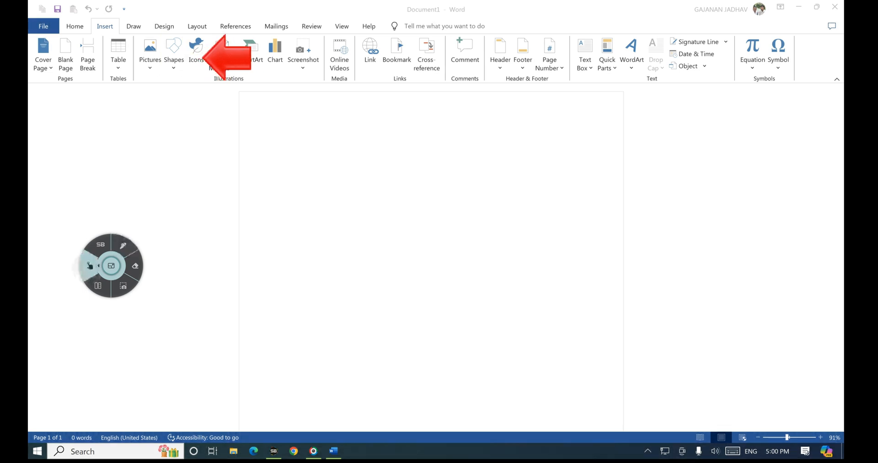
left_click(174, 54)
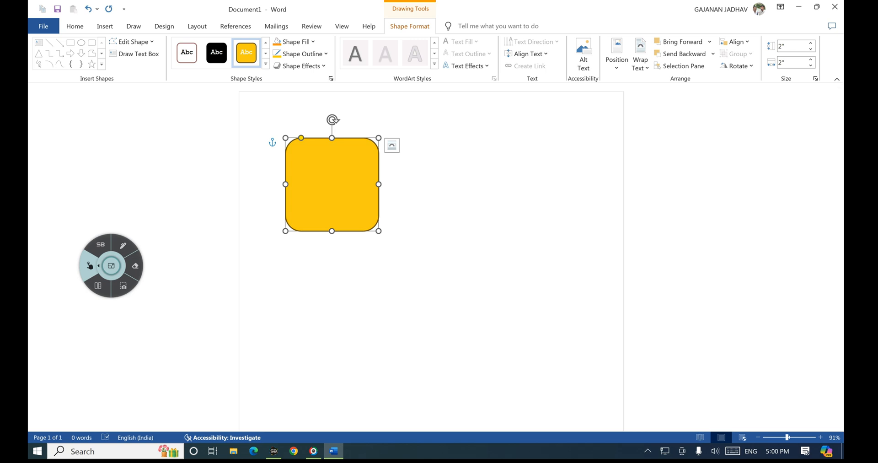
Step: Sketch the wider target size and circle the square's right-side resize handles in blue ink
left_click_drag(111, 266, 234, 203)
left_click(247, 182)
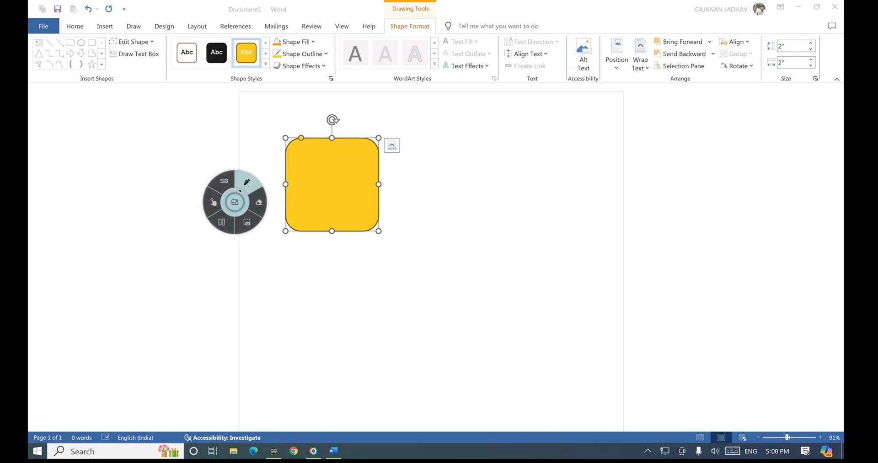
left_click(335, 216)
mouse_move(285, 137)
left_mouse_down()
mouse_move(519, 125)
mouse_move(542, 245)
mouse_move(394, 250)
mouse_move(280, 188)
mouse_move(284, 139)
left_mouse_up()
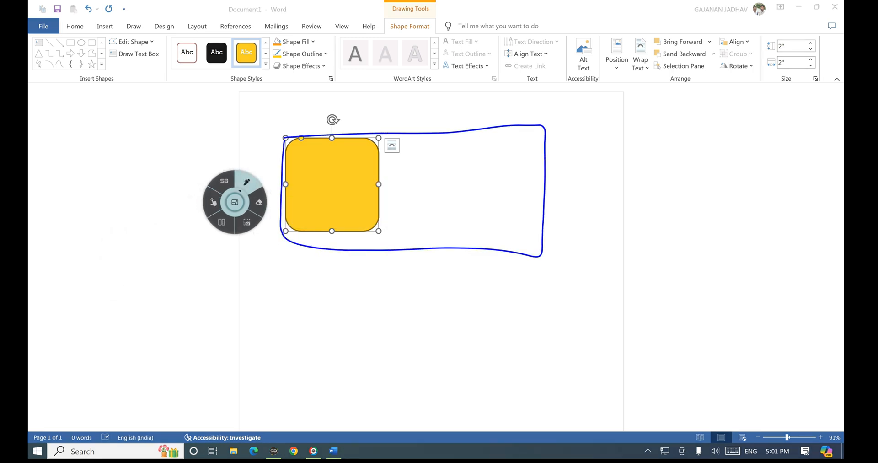
mouse_move(385, 226)
left_mouse_down()
mouse_move(376, 226)
mouse_move(386, 227)
left_mouse_up()
mouse_move(384, 182)
left_mouse_down()
mouse_move(372, 185)
mouse_move(384, 181)
left_mouse_up()
left_click(213, 202)
Step: Widen the yellow shape to 6 inches and ink-mark the Shape Format commands
left_click_drag(378, 183, 564, 184)
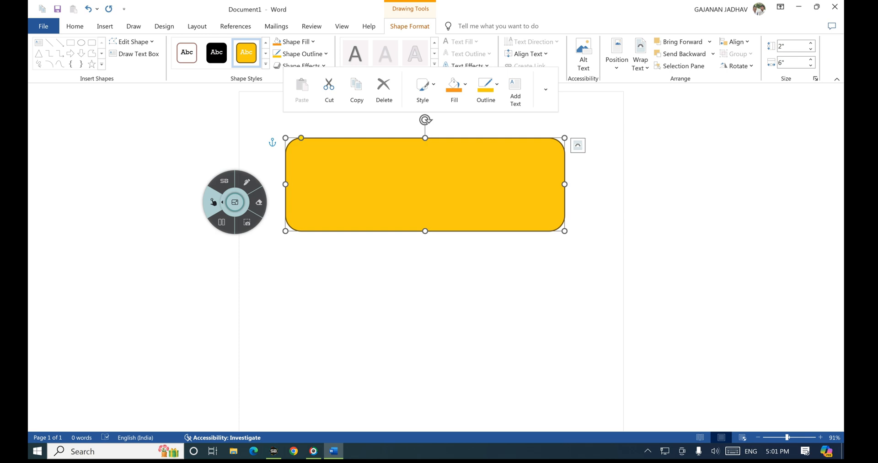
left_click(247, 181)
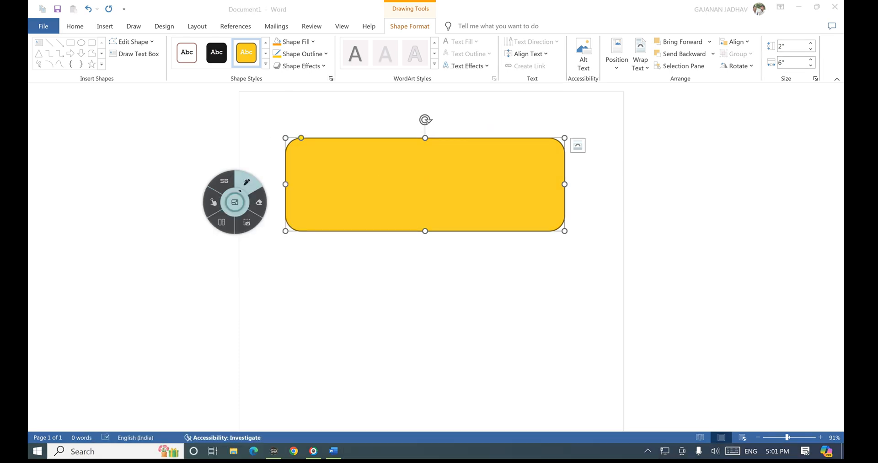
mouse_move(385, 21)
left_mouse_down()
mouse_move(387, 37)
mouse_move(431, 20)
mouse_move(423, 19)
left_mouse_up()
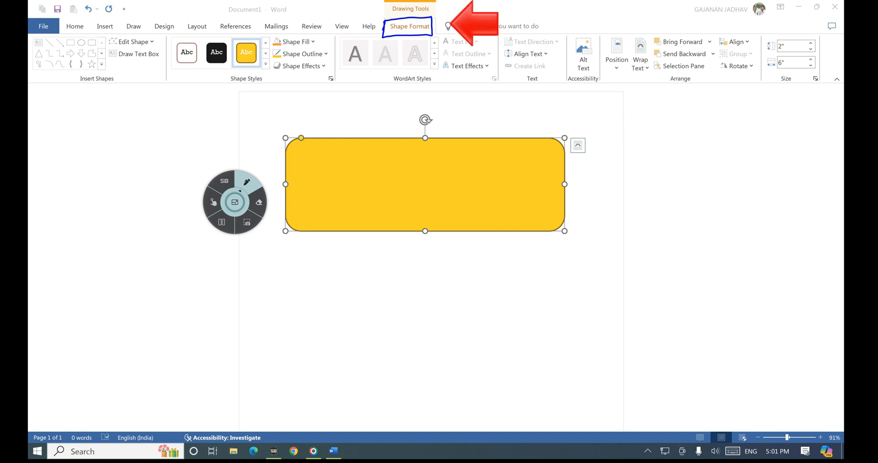
mouse_move(79, 87)
left_mouse_down()
mouse_move(77, 76)
mouse_move(114, 74)
mouse_move(81, 87)
left_mouse_up()
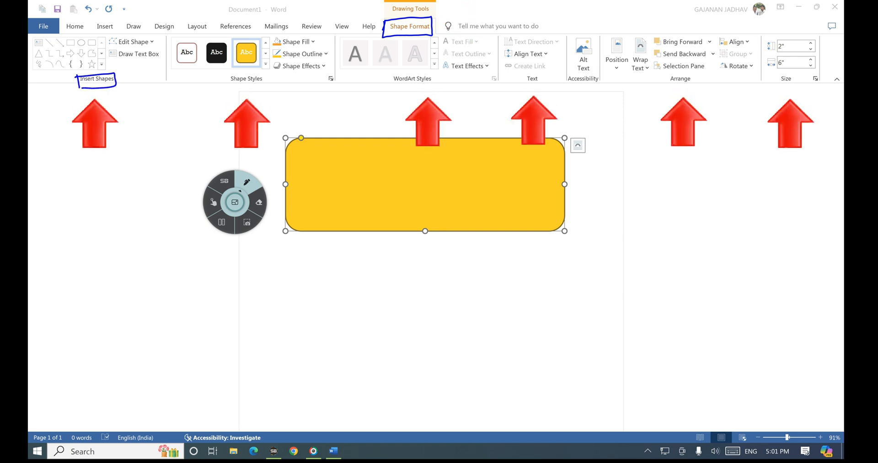
mouse_move(227, 73)
left_mouse_down()
mouse_move(269, 79)
mouse_move(226, 85)
left_mouse_up()
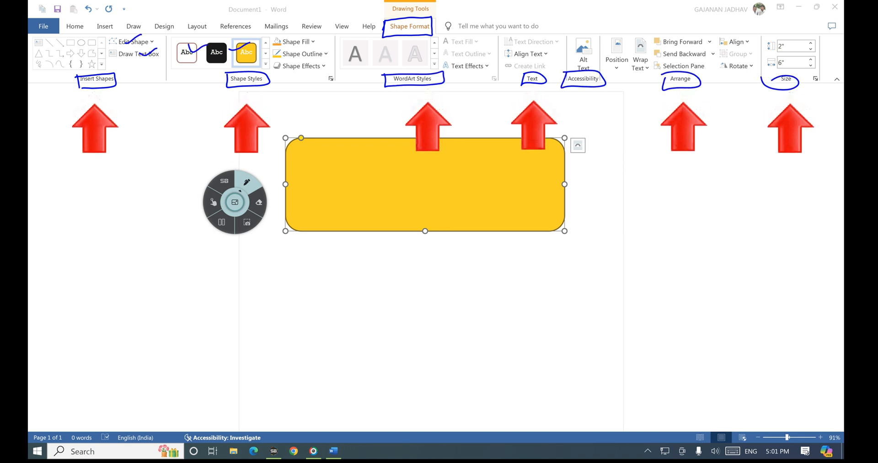
left_click_drag(123, 84, 152, 70)
left_click_drag(275, 79, 305, 85)
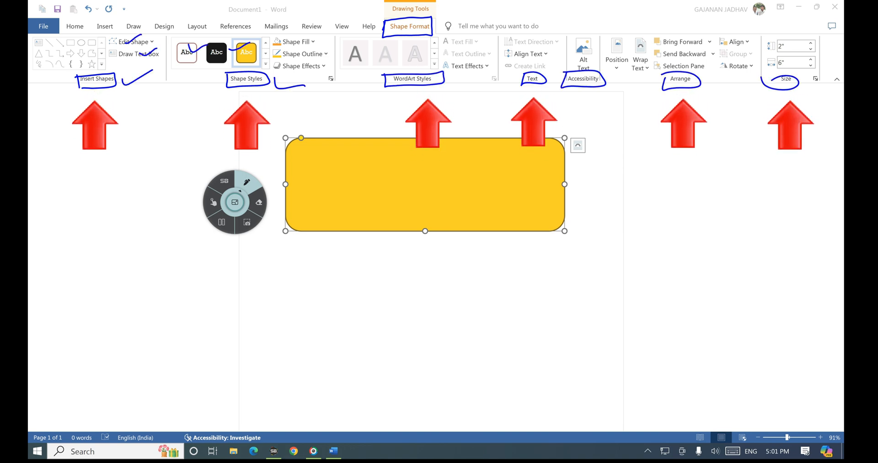
left_click_drag(448, 77, 473, 79)
mouse_move(551, 77)
left_mouse_down()
mouse_move(571, 67)
mouse_move(625, 81)
left_mouse_up()
left_click_drag(702, 77, 722, 80)
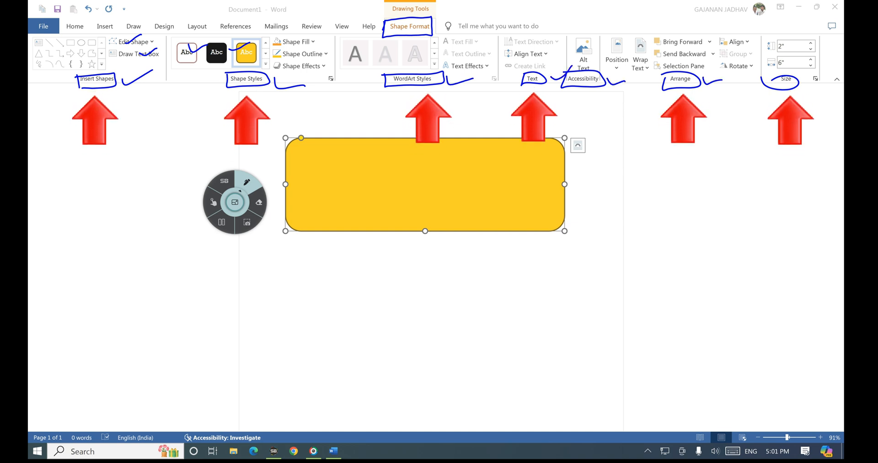
left_click_drag(802, 79, 821, 77)
left_click(213, 202)
left_click(246, 182)
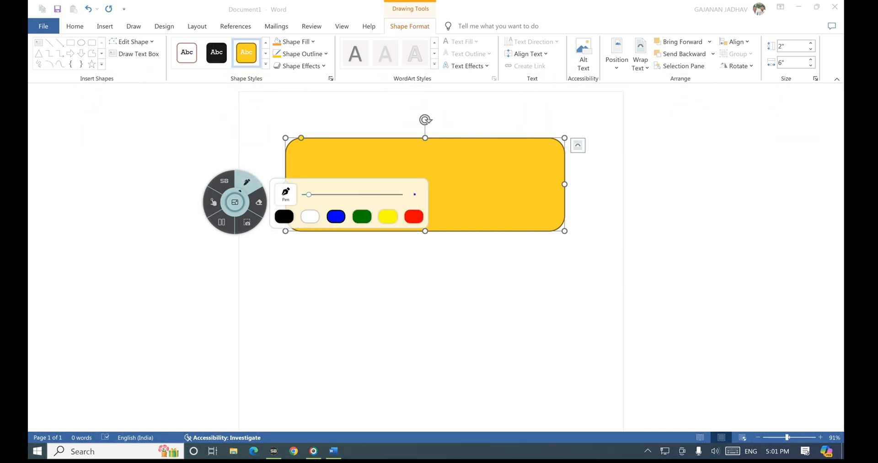
left_click_drag(34, 83, 63, 82)
mouse_move(156, 81)
left_mouse_down()
mouse_move(46, 81)
mouse_move(30, 43)
mouse_move(136, 34)
mouse_move(163, 72)
left_mouse_up()
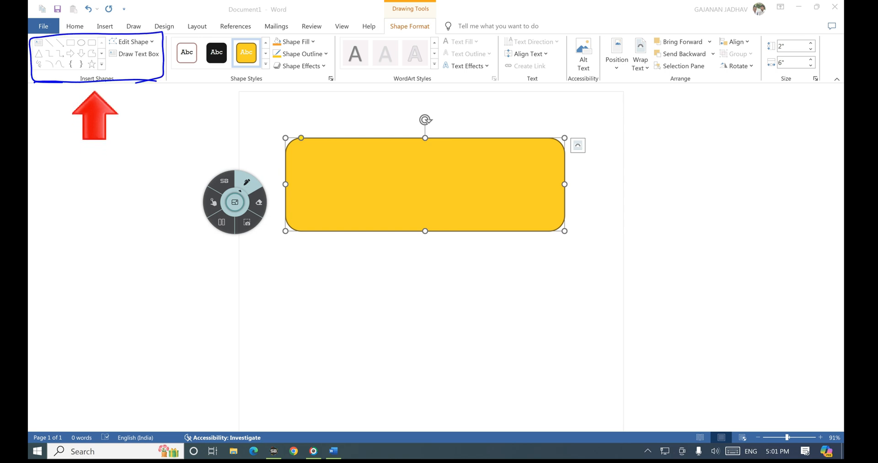
left_click(213, 201)
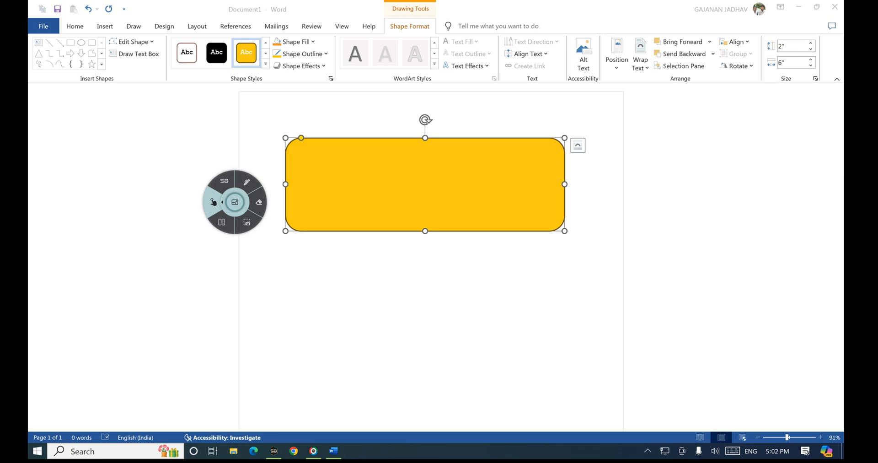
left_click(246, 181)
mouse_move(107, 59)
left_mouse_down()
mouse_move(96, 60)
mouse_move(107, 58)
left_mouse_up()
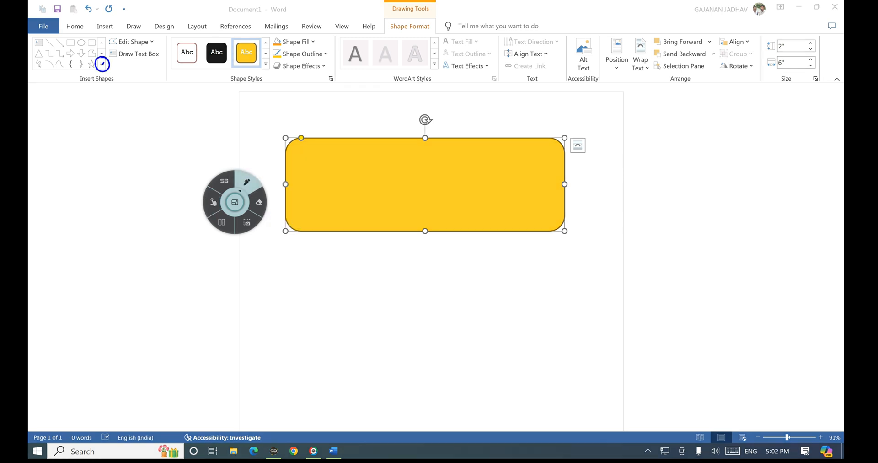
left_click(213, 202)
left_click(102, 64)
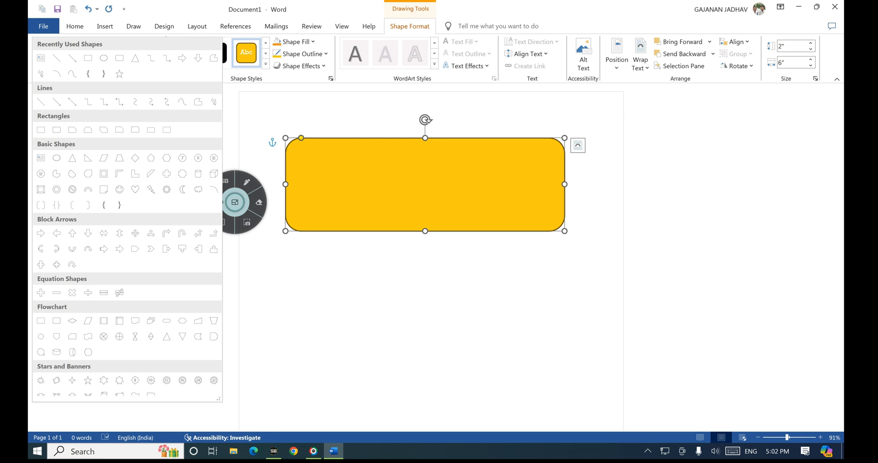
left_click(247, 182)
mouse_move(307, 145)
left_mouse_down()
mouse_move(300, 152)
mouse_move(325, 154)
left_mouse_up()
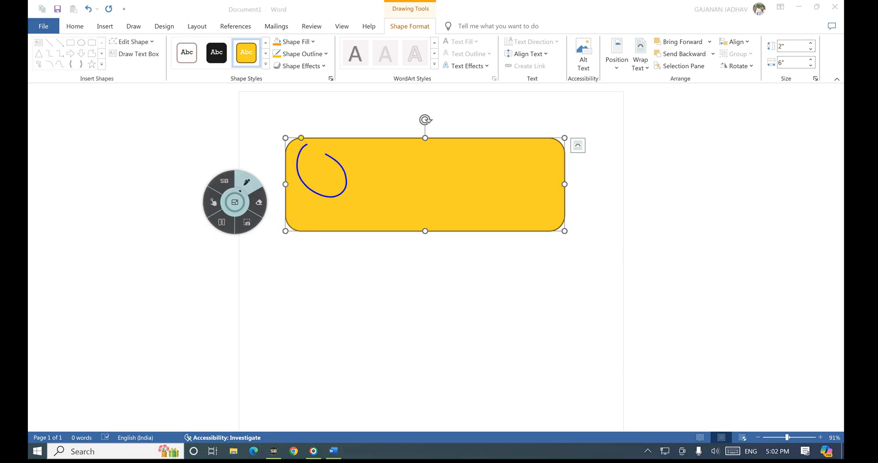
left_click(213, 202)
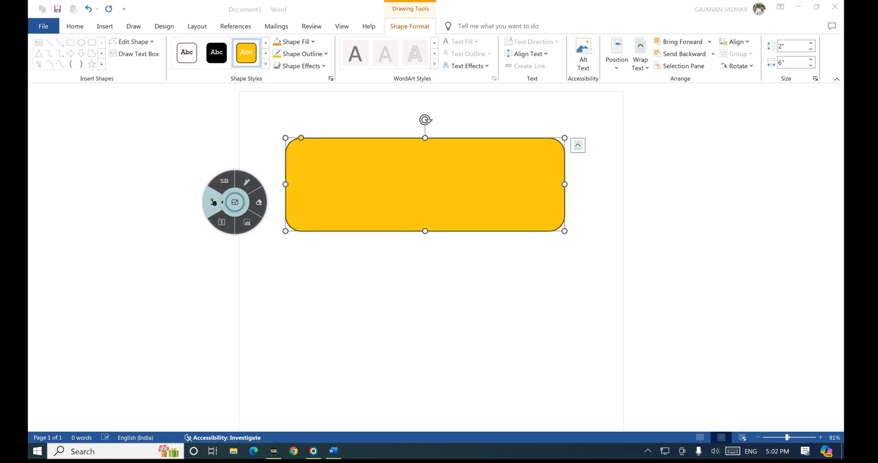
left_click(247, 182)
Step: Swap the rounded rectangle for a Parallelogram via Edit Shape > Change Shape
mouse_move(109, 47)
left_mouse_down()
mouse_move(157, 34)
mouse_move(106, 34)
mouse_move(109, 49)
left_mouse_up()
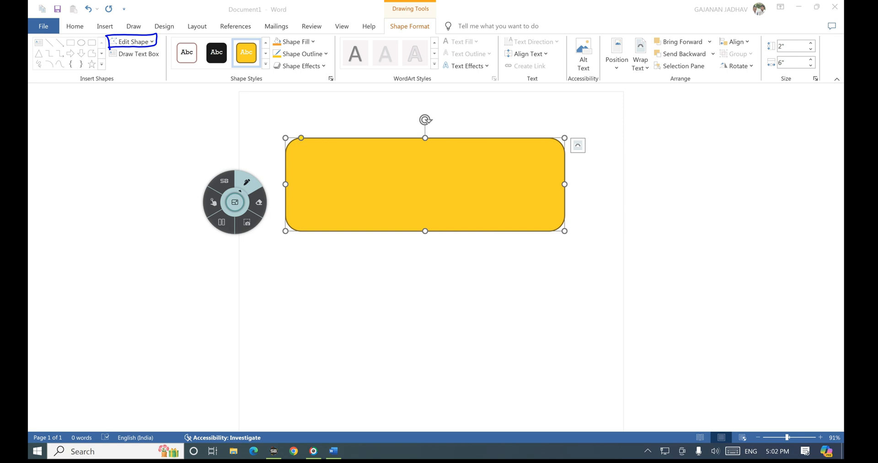
left_click(213, 202)
left_click(132, 41)
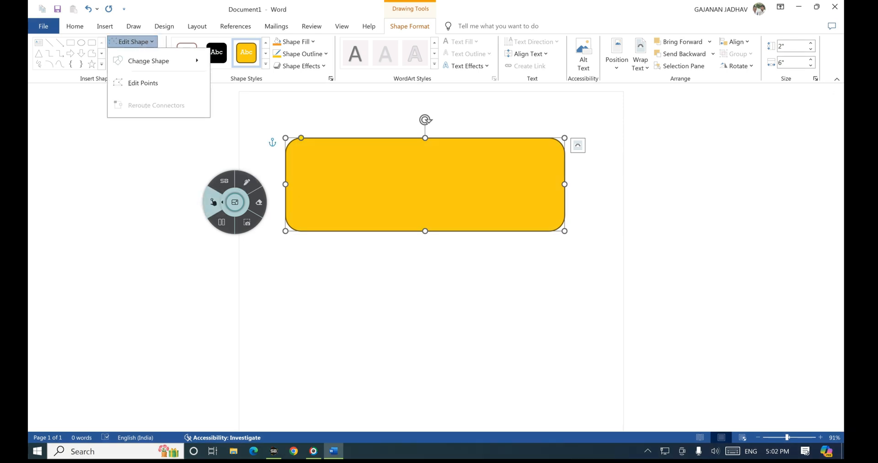
left_click(148, 61)
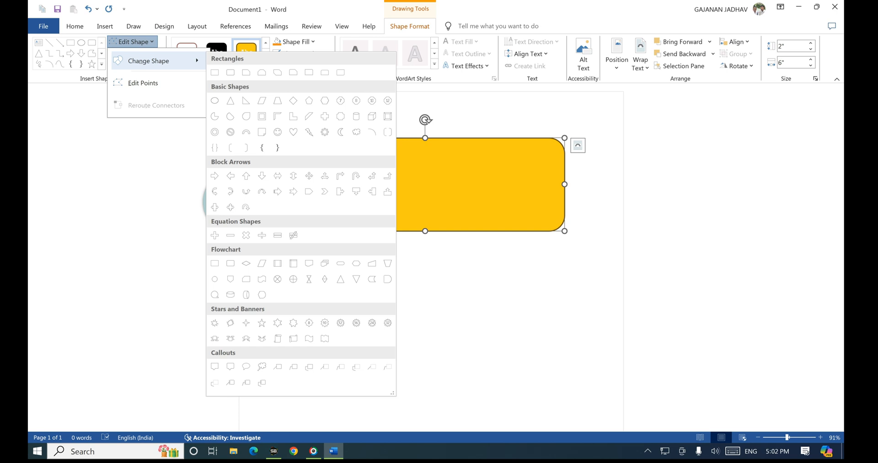
right_click(261, 100)
left_click(262, 100)
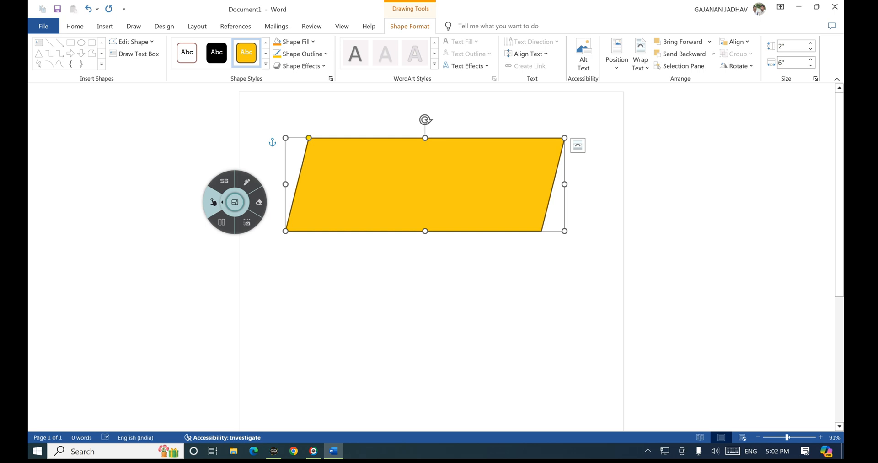
Step: Turn on Edit Points for the yellow parallelogram from the Edit Shape menu
left_click(246, 181)
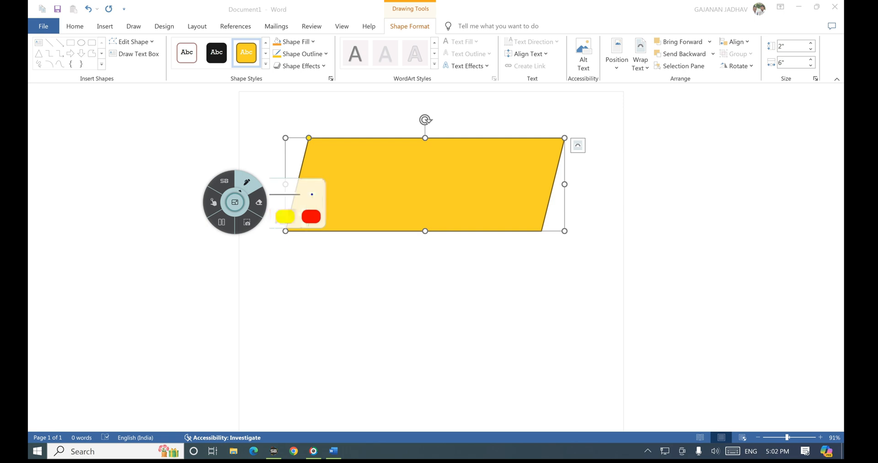
mouse_move(108, 44)
left_mouse_down()
mouse_move(152, 47)
mouse_move(143, 35)
mouse_move(108, 44)
left_mouse_up()
left_click(213, 201)
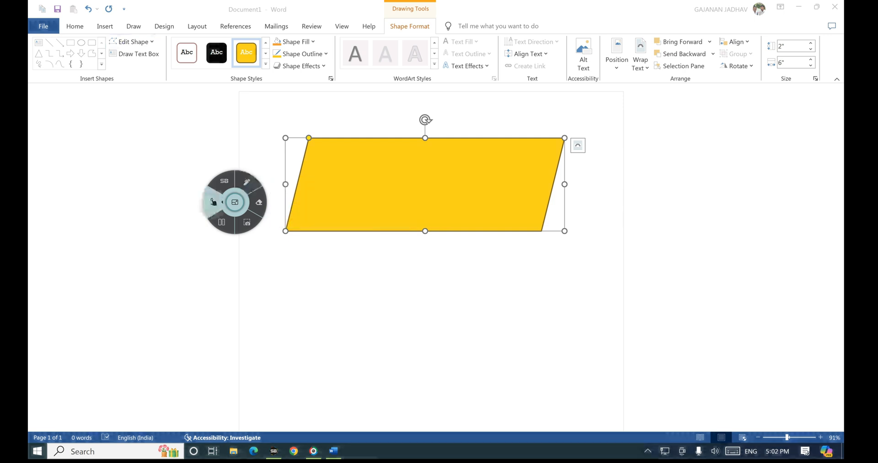
left_click(132, 41)
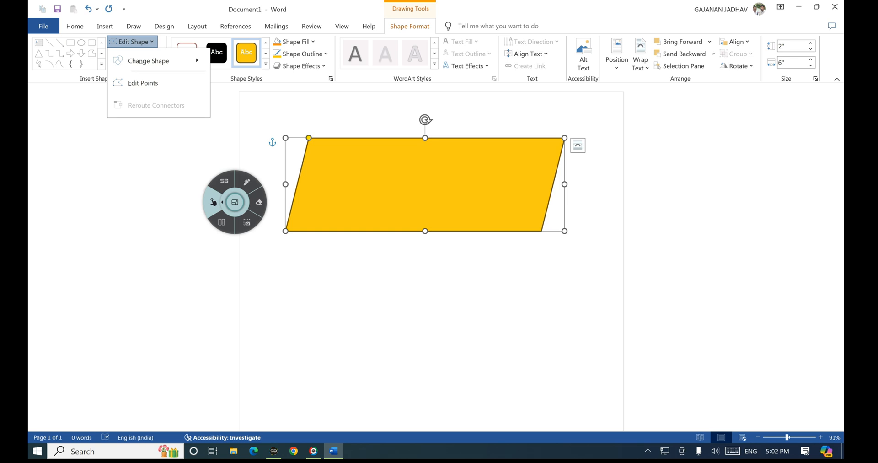
left_click(143, 83)
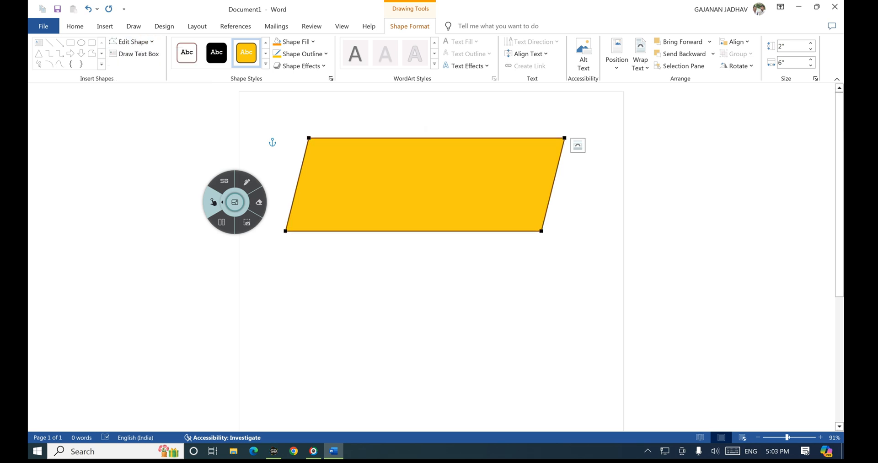
Step: Circle all four parallelogram vertices in ink, then clear the annotations
left_click(247, 182)
left_click_drag(310, 133, 309, 133)
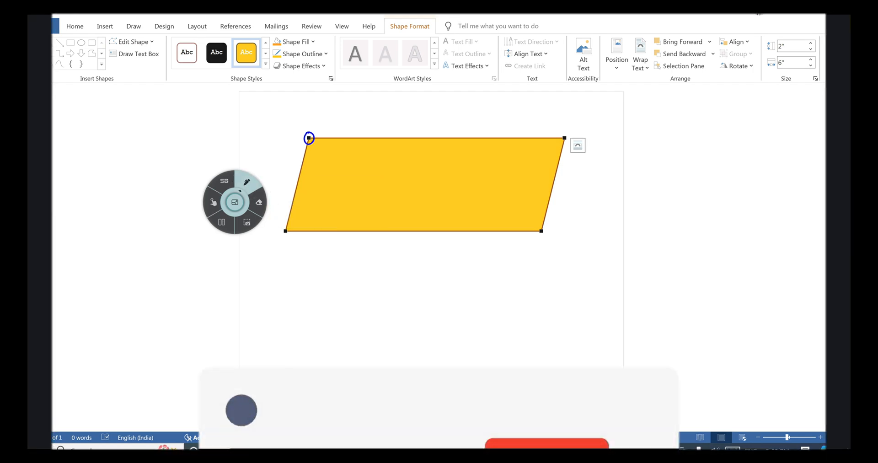
mouse_move(283, 224)
left_mouse_down()
mouse_move(286, 239)
mouse_move(287, 222)
left_mouse_up()
left_click_drag(537, 222, 545, 208)
left_click_drag(563, 130, 564, 130)
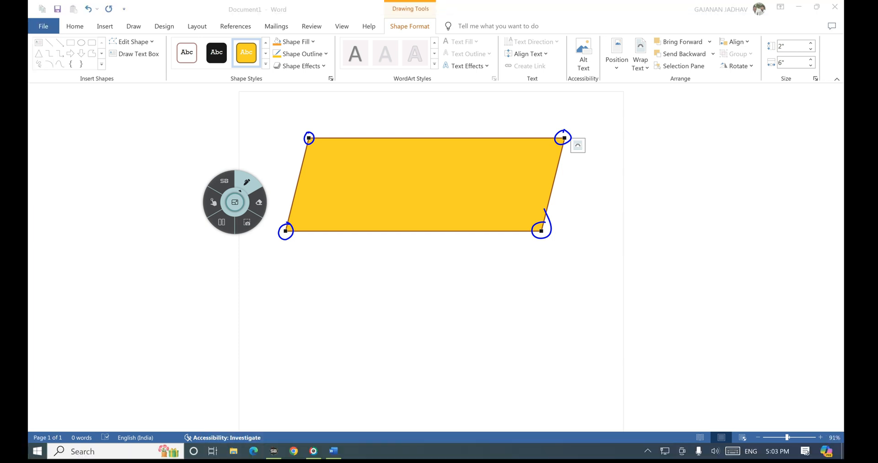
left_click(213, 201)
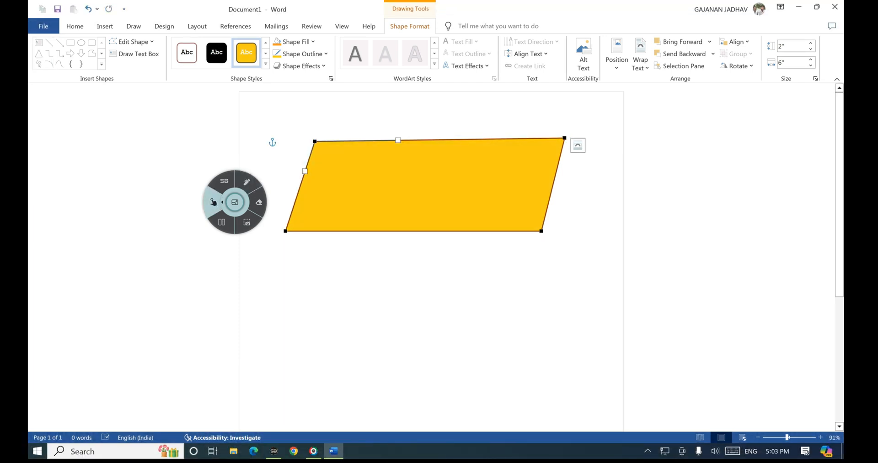
Step: Drag the top-left vertex toward the top middle and circle the next edit points in ink
left_click_drag(314, 141, 430, 133)
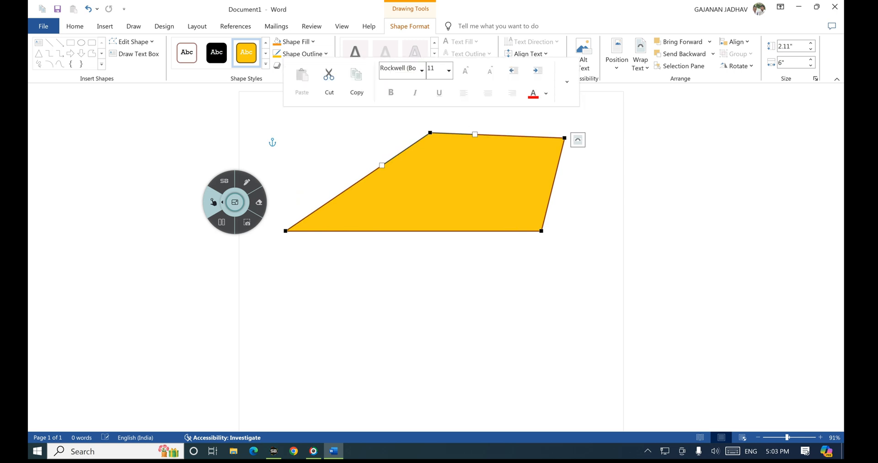
left_click(247, 182)
left_click_drag(388, 162, 384, 173)
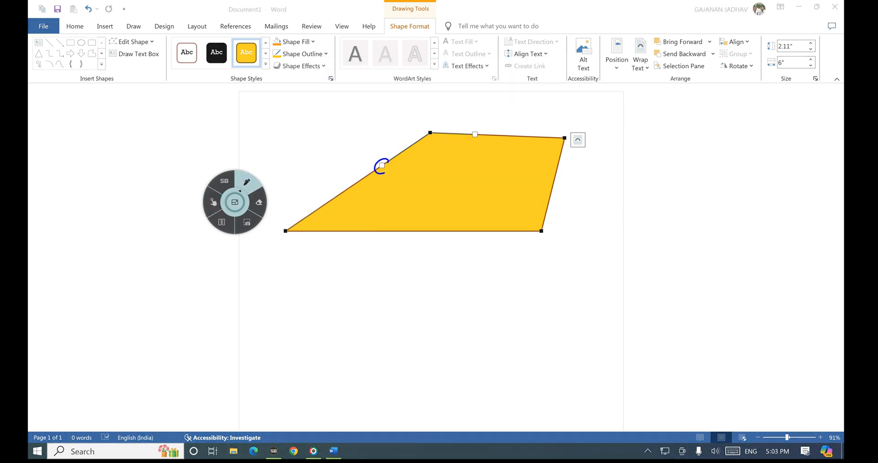
mouse_move(476, 123)
left_mouse_down()
mouse_move(471, 143)
mouse_move(483, 129)
left_mouse_up()
left_click(213, 201)
Step: Curve the left edge, form a sharp peak on top, and bulge the right side outward
mouse_move(429, 133)
left_mouse_down()
mouse_move(398, 222)
mouse_move(405, 278)
mouse_move(440, 233)
mouse_move(425, 253)
left_mouse_up()
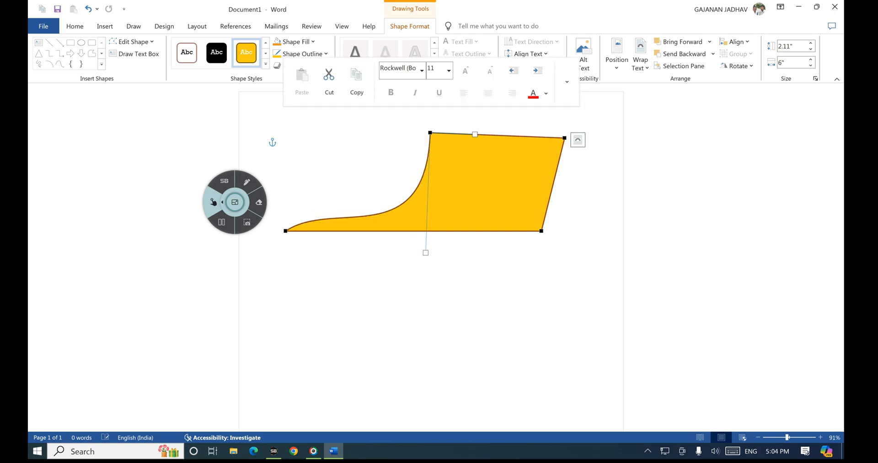
left_click_drag(475, 135, 436, 247)
left_click_drag(564, 138, 511, 207)
left_click_drag(559, 170, 691, 187)
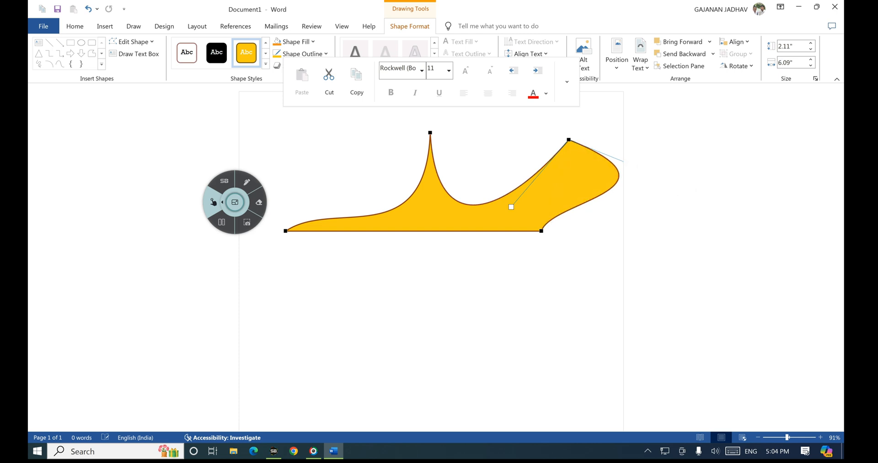
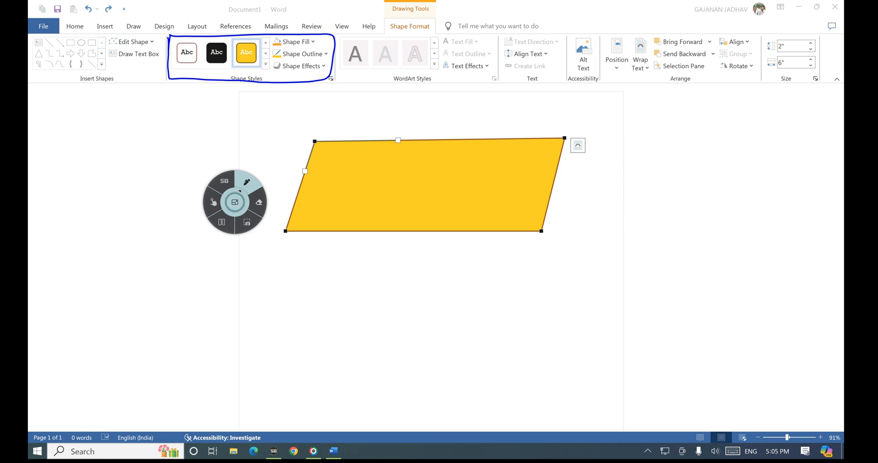
Step: Apply an orange gradient theme style from the Shape Styles gallery to the parallelogram
left_click(214, 202)
left_click(247, 182)
mouse_move(265, 58)
left_mouse_down()
mouse_move(260, 68)
mouse_move(267, 58)
left_mouse_up()
left_click(213, 202)
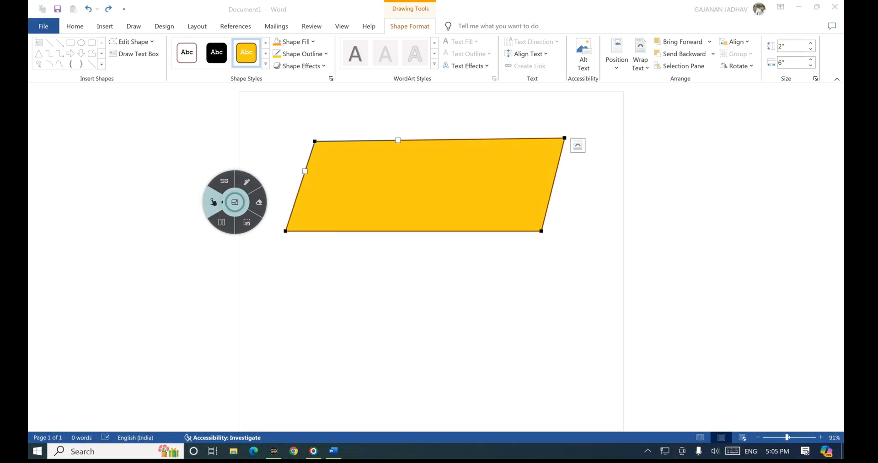
left_click(265, 65)
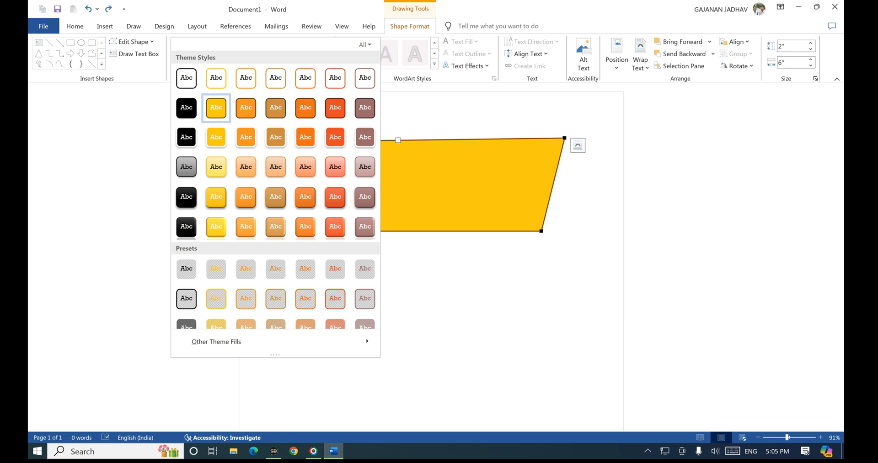
right_click(305, 167)
left_click(334, 181)
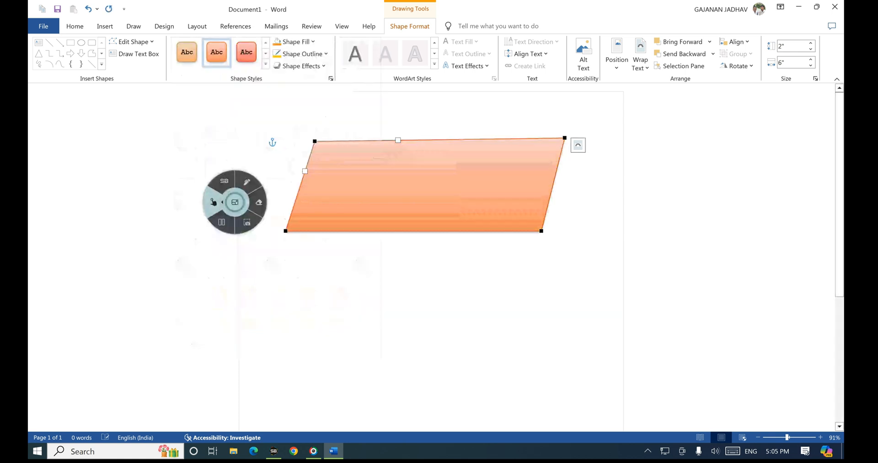
left_click(246, 182)
Step: Apply the solid orange shape style with a darker outline to the parallelogram
left_click(335, 216)
mouse_move(314, 141)
left_mouse_down()
mouse_move(372, 227)
mouse_move(491, 168)
mouse_move(317, 133)
mouse_move(301, 210)
left_mouse_up()
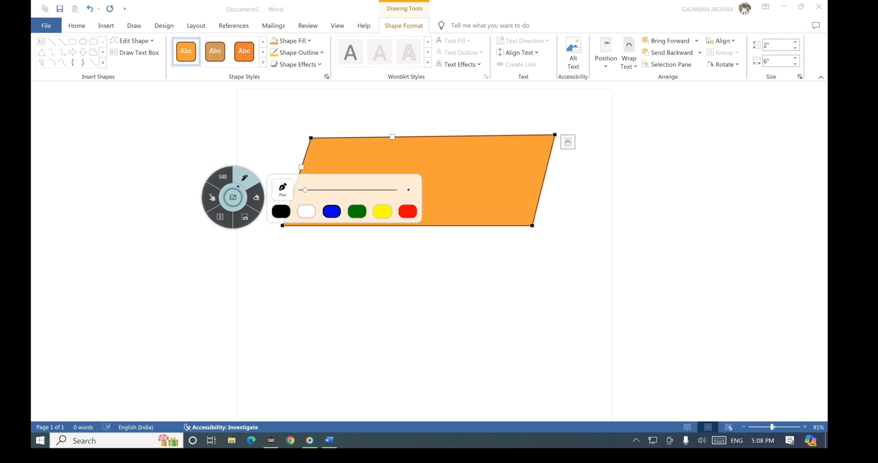
mouse_move(282, 47)
left_mouse_down()
mouse_move(314, 33)
mouse_move(269, 46)
left_mouse_up()
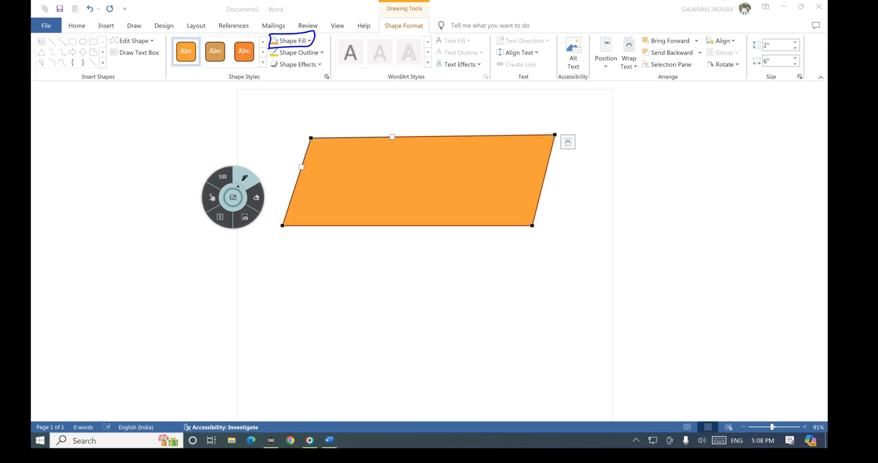
Step: Mark up the Shape Format options, then select the parallelogram and show its Shape Fill palette
left_click(212, 197)
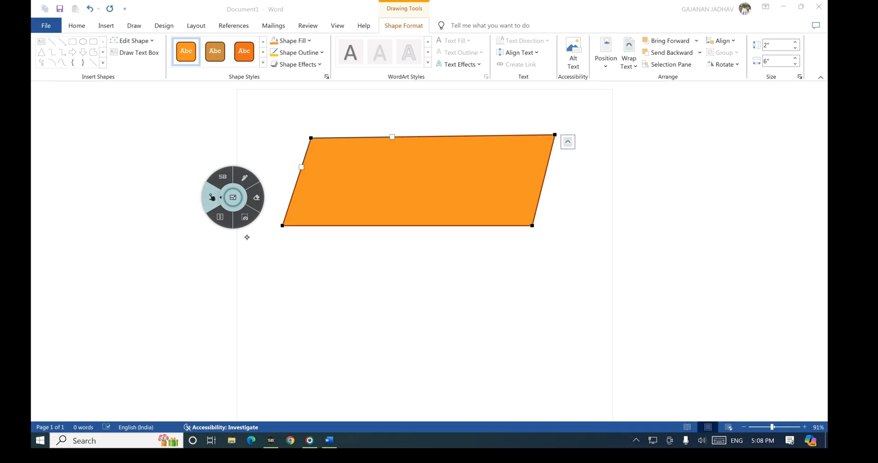
left_click(244, 178)
left_click_drag(337, 165, 366, 173)
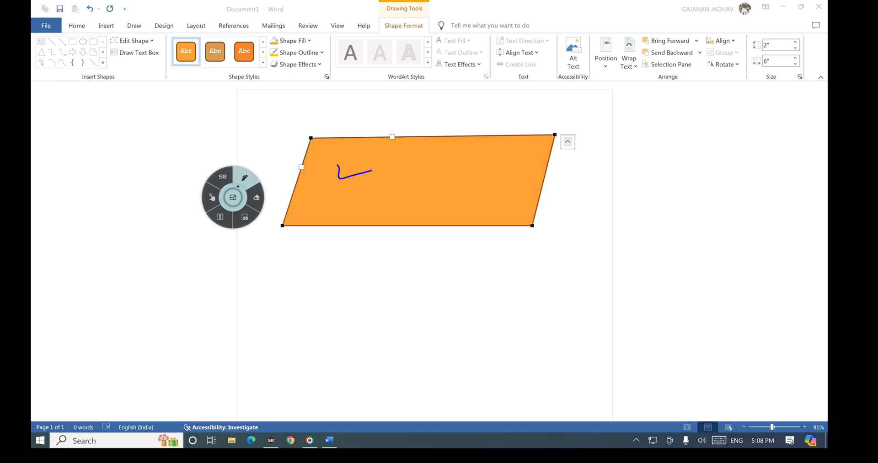
left_click_drag(306, 242, 352, 263)
left_click_drag(300, 237, 354, 240)
left_click(359, 240)
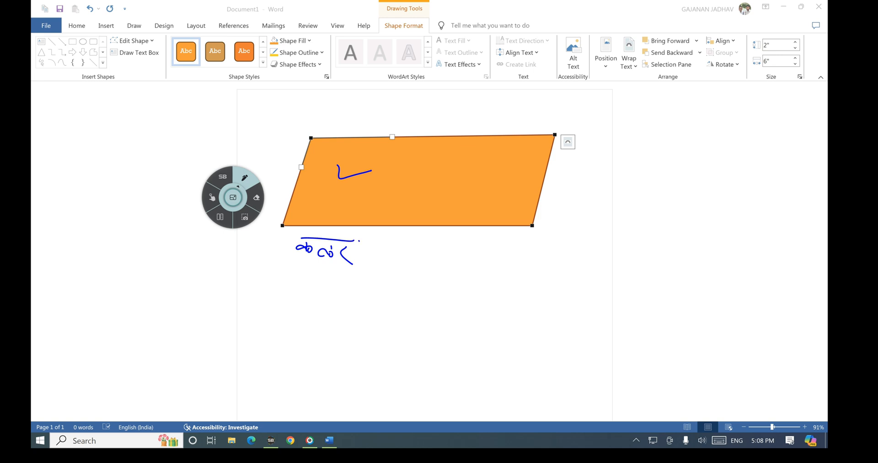
left_click(220, 197)
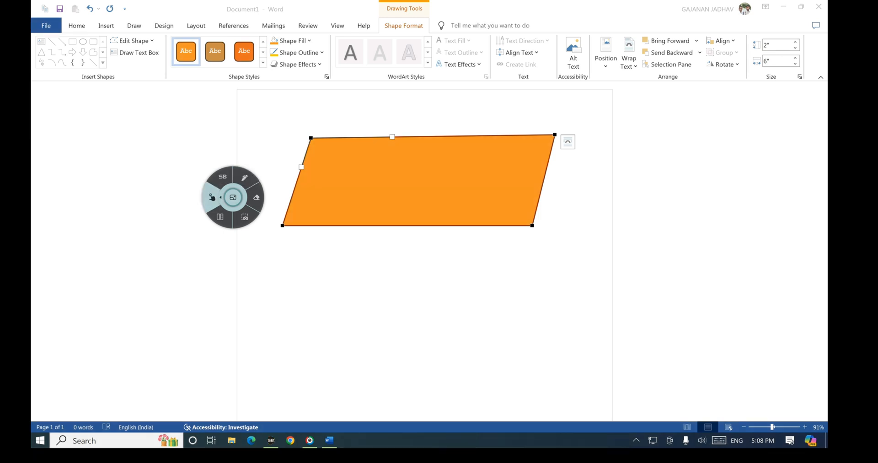
left_click(414, 183)
left_click(292, 40)
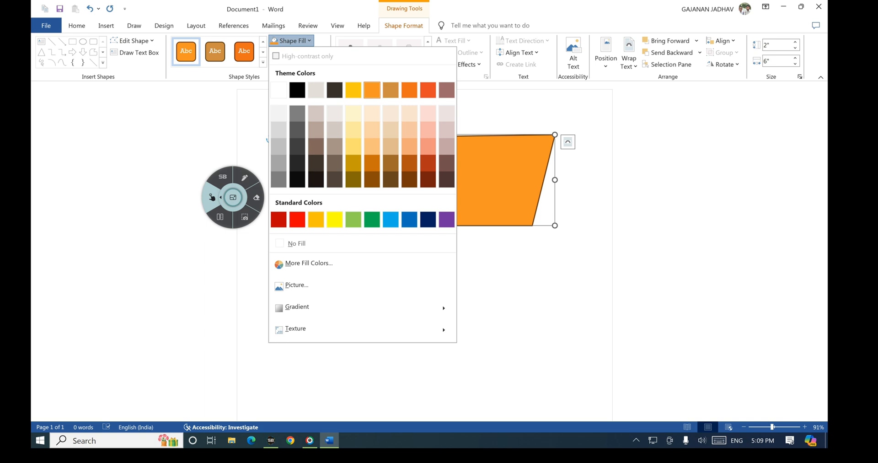
Step: Fill the parallelogram with standard Yellow, then start and cancel a picture fill
left_click(334, 219)
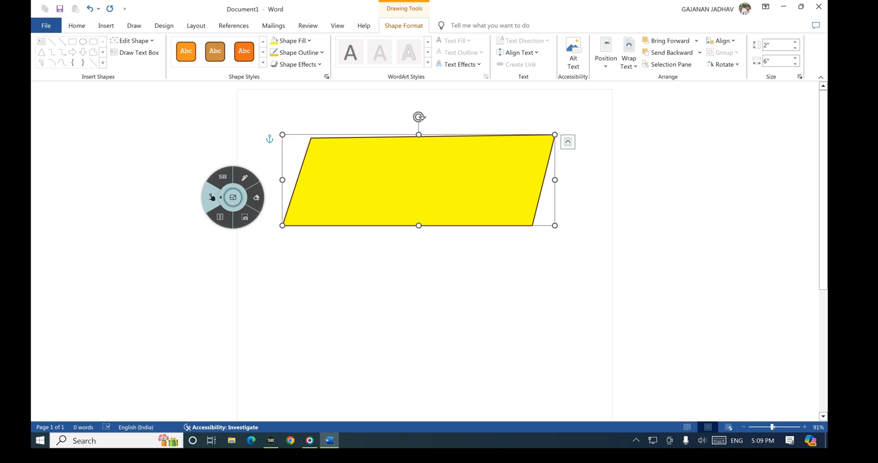
left_click(292, 40)
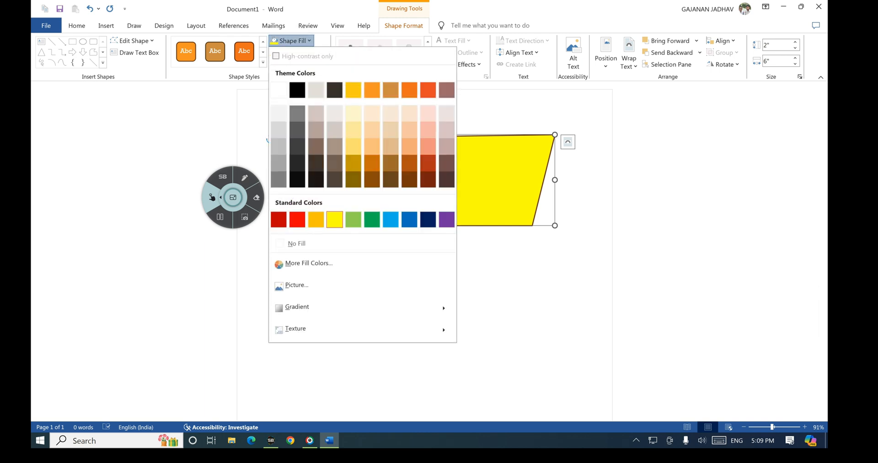
left_click(296, 284)
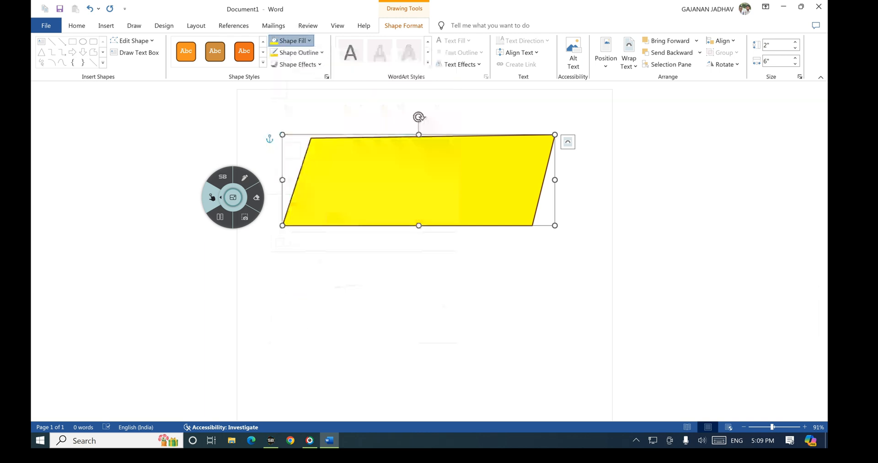
left_click_drag(231, 230, 178, 223)
key("Escape")
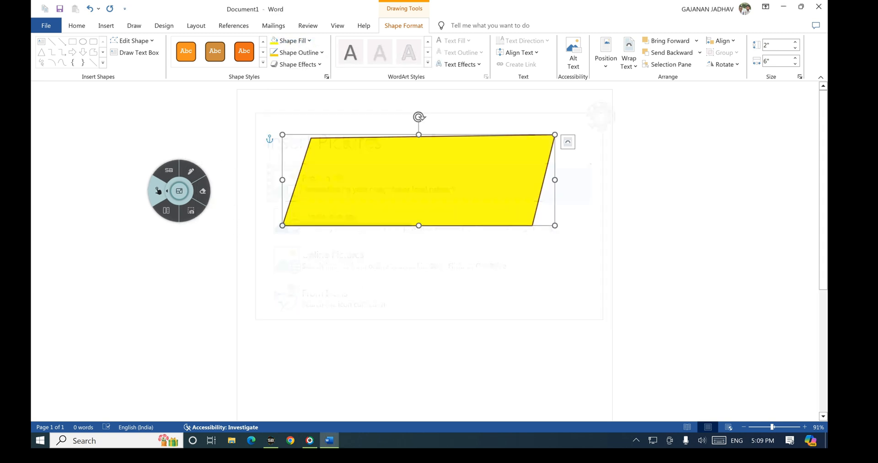
left_click(290, 41)
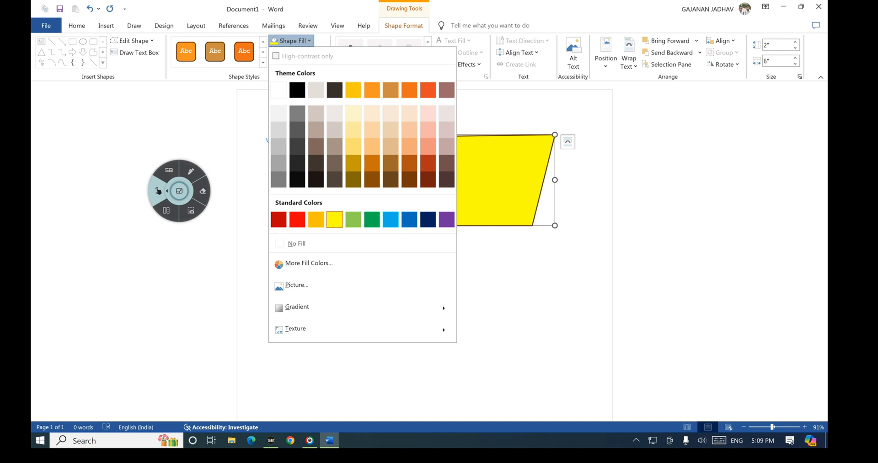
Step: Bring up the Picture fill options and mark up the picture source choices
left_click(296, 284)
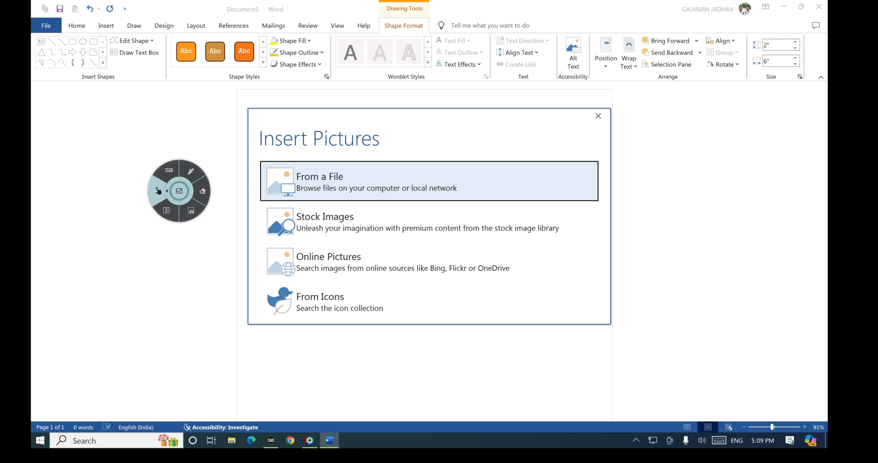
left_click(190, 171)
left_click_drag(299, 184, 346, 174)
left_click_drag(304, 213, 355, 200)
left_click_drag(301, 248, 339, 240)
left_click_drag(305, 287, 337, 280)
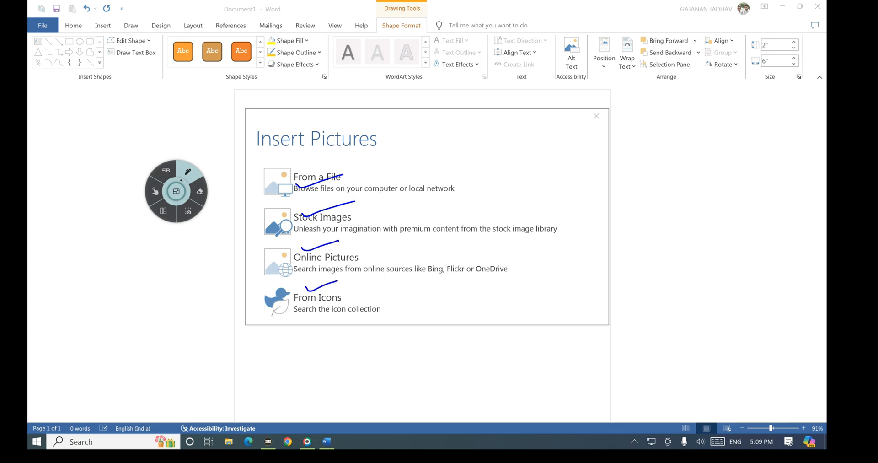
left_click(169, 200)
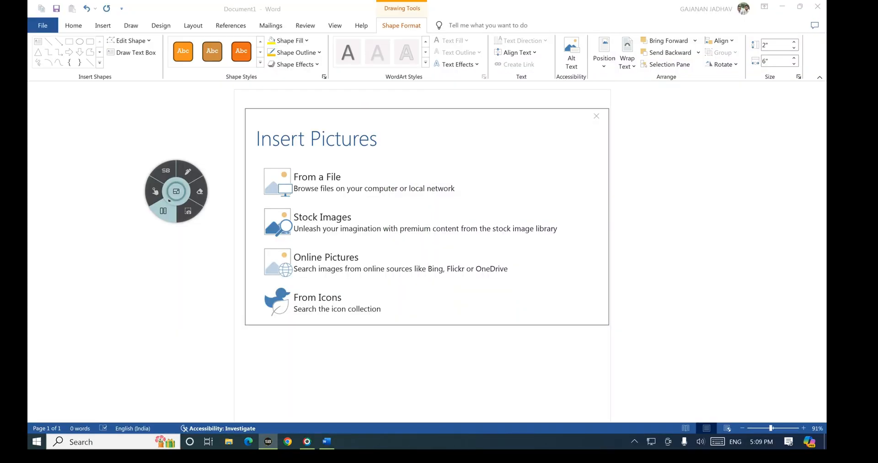
left_click(187, 171)
mouse_move(265, 155)
left_mouse_down()
mouse_move(270, 196)
mouse_move(440, 189)
mouse_move(307, 160)
mouse_move(258, 160)
left_mouse_up()
left_click(155, 191)
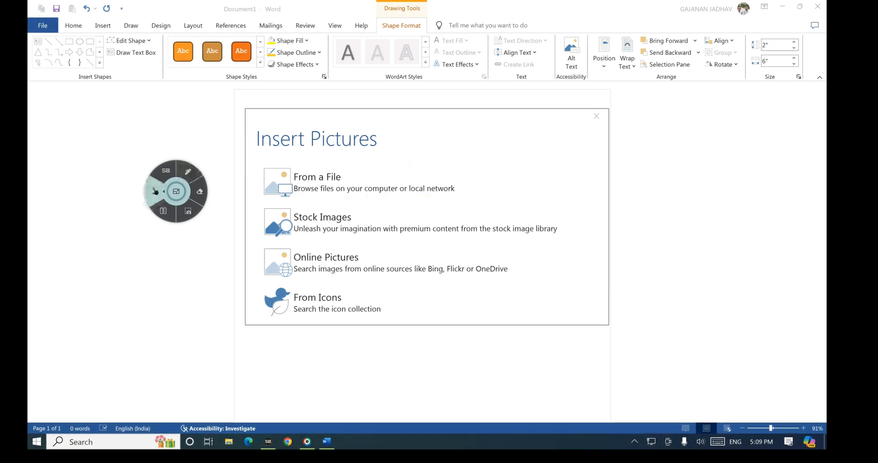
Step: Fill the parallelogram with Screenshot (50) from the Screenshots folder
left_click(320, 176)
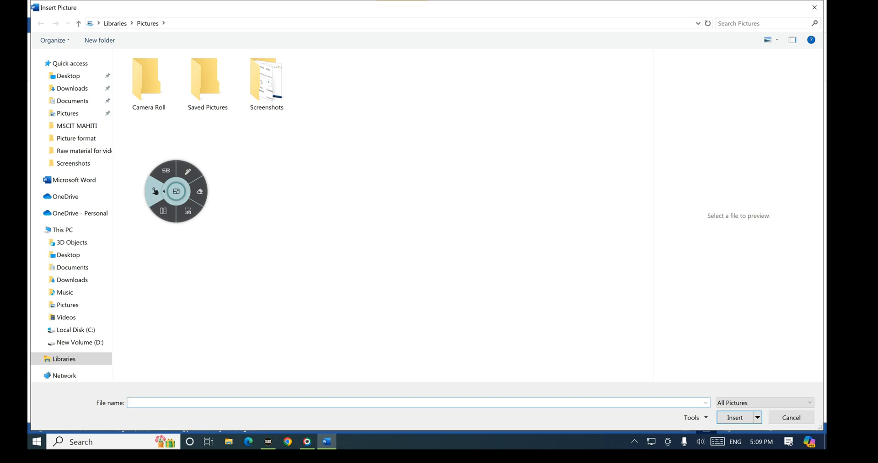
double_click(267, 82)
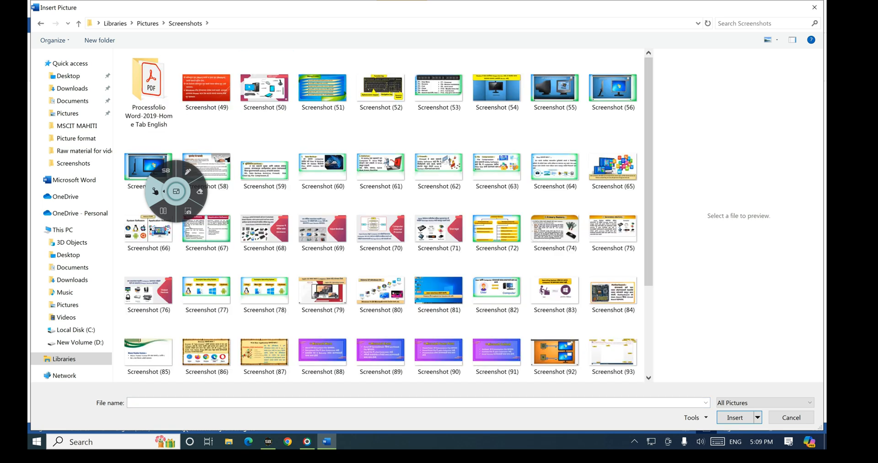
left_click(265, 87)
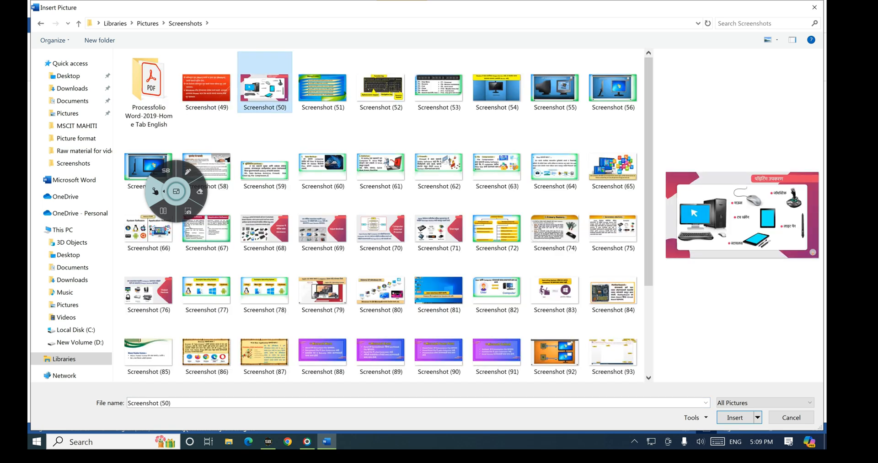
mouse_move(176, 191)
left_mouse_down()
mouse_move(554, 359)
mouse_move(652, 389)
left_mouse_up()
left_click(663, 369)
mouse_move(760, 404)
left_mouse_down()
mouse_move(734, 400)
mouse_move(762, 410)
left_mouse_up()
left_click(631, 389)
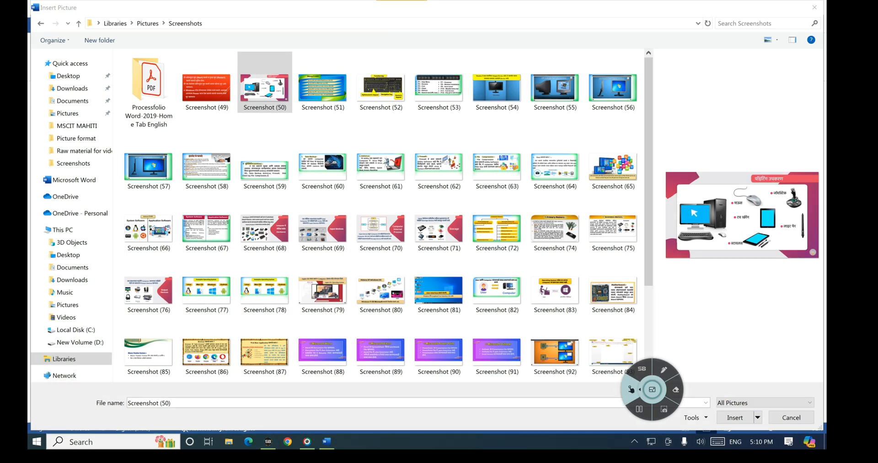
left_click(735, 417)
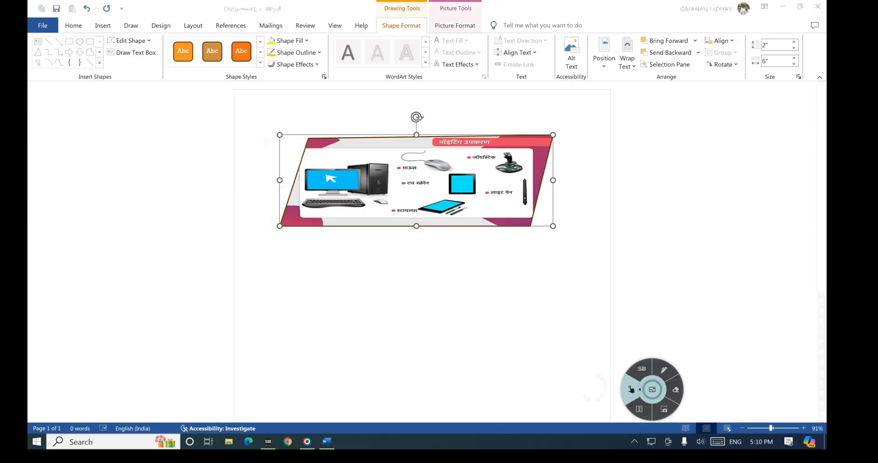
Step: Give the picture shape a dark gold gradient fill radiating from the centre
mouse_move(652, 389)
left_mouse_down()
mouse_move(433, 377)
mouse_move(201, 200)
mouse_move(201, 166)
left_mouse_up()
left_click(213, 146)
mouse_move(311, 131)
left_mouse_down()
mouse_move(276, 218)
mouse_move(375, 235)
mouse_move(565, 208)
mouse_move(485, 121)
mouse_move(312, 135)
left_mouse_up()
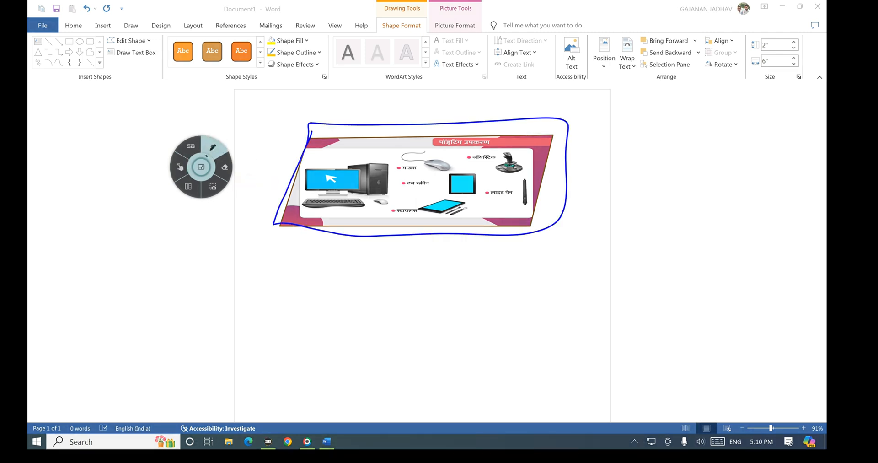
left_click(179, 167)
left_click(288, 40)
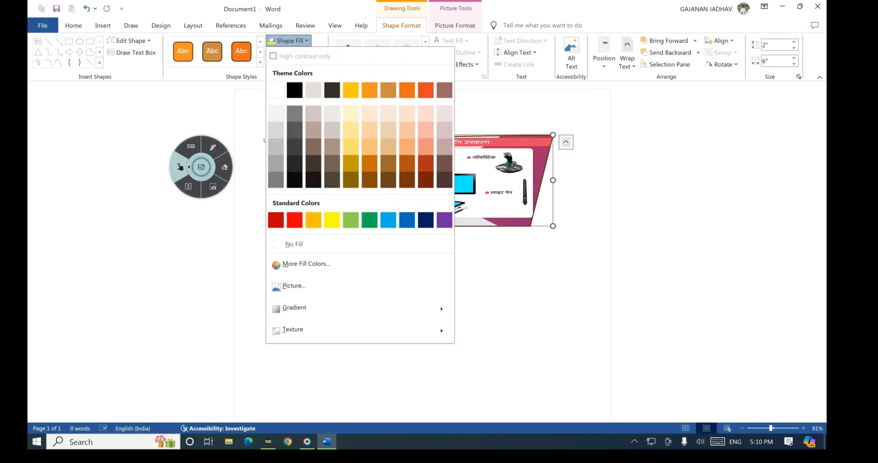
left_click(294, 308)
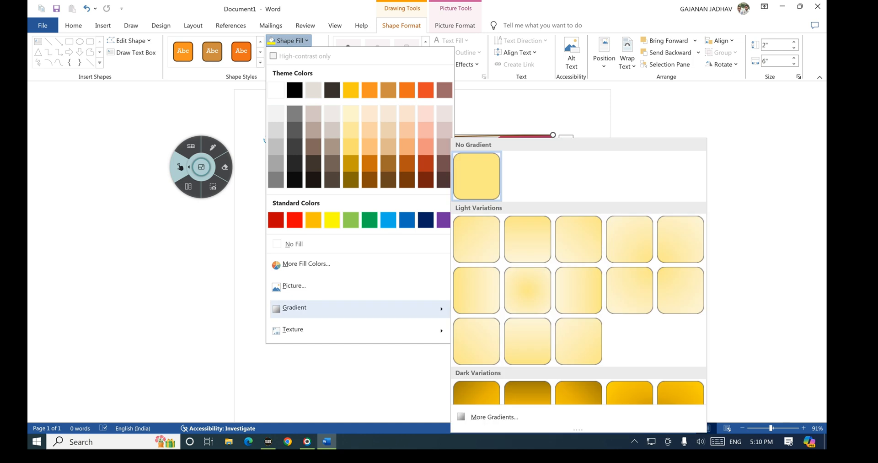
scroll(578, 269, "down", 3)
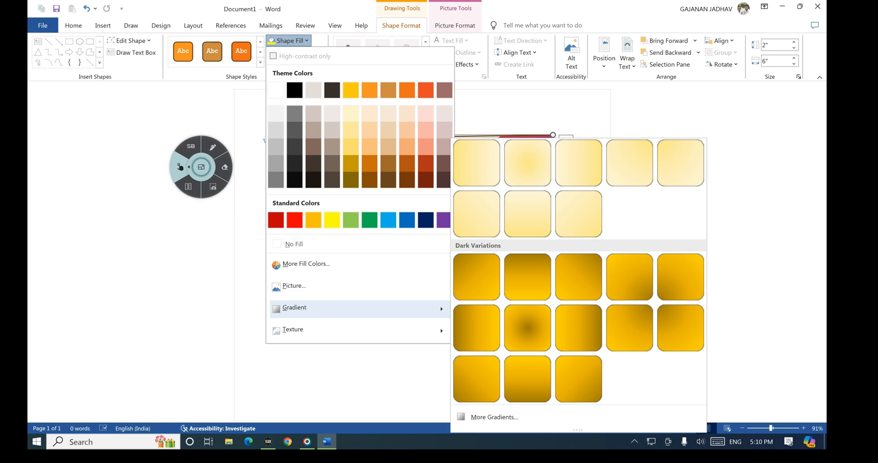
left_click(527, 327)
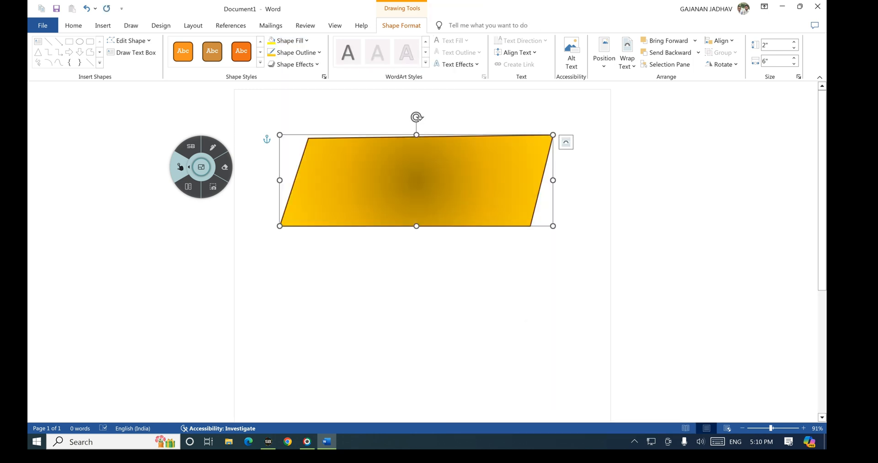
Step: Circle the parallelogram in blue ink, clear it, and bring back the Shape Fill menu
left_click(212, 147)
mouse_move(348, 157)
left_mouse_down()
mouse_move(382, 196)
mouse_move(355, 156)
mouse_move(351, 170)
left_mouse_up()
left_click(180, 167)
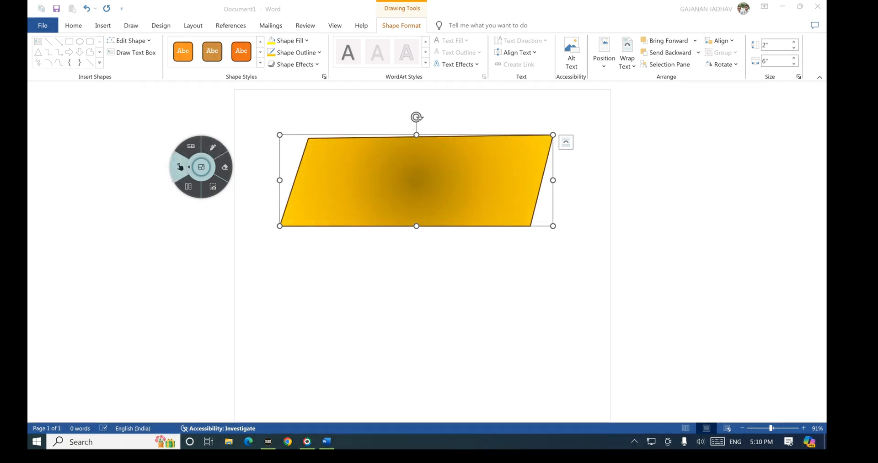
left_click(288, 41)
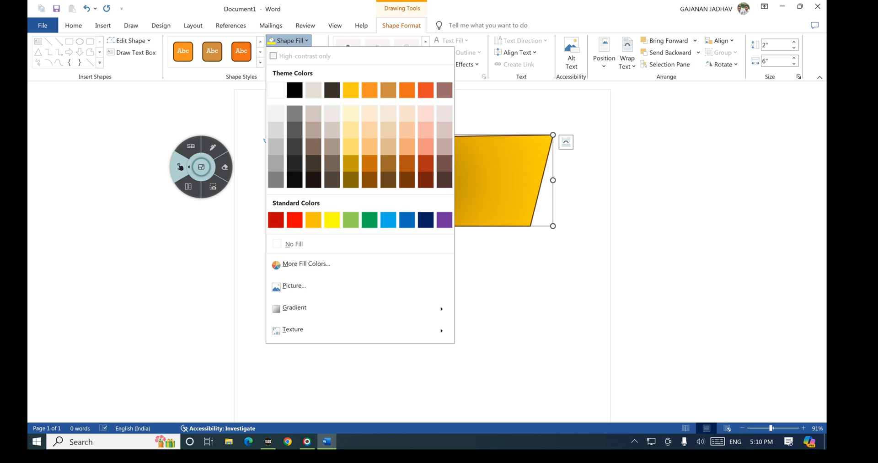
Step: Apply the brown marble texture fill, then add ink marks about fill and outline settings
mouse_move(293, 329)
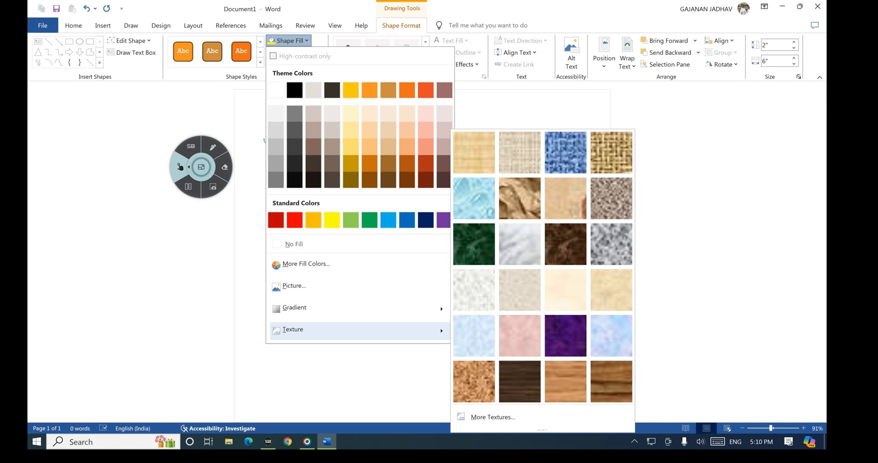
left_click(566, 243)
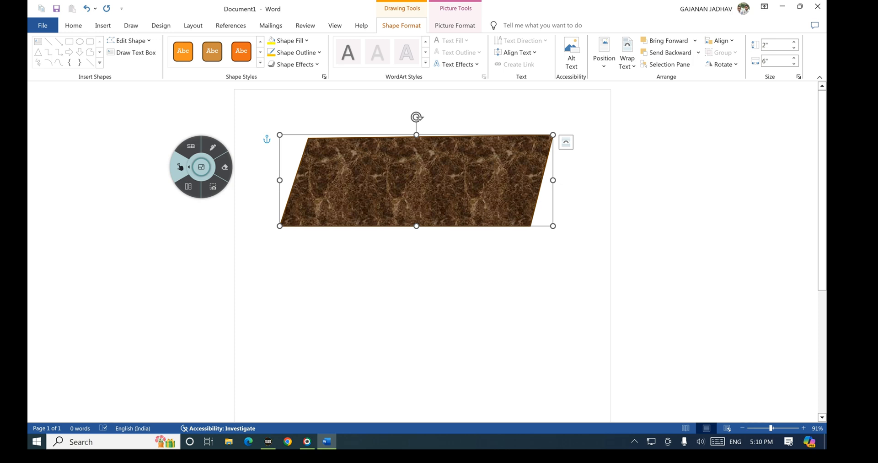
left_click(213, 147)
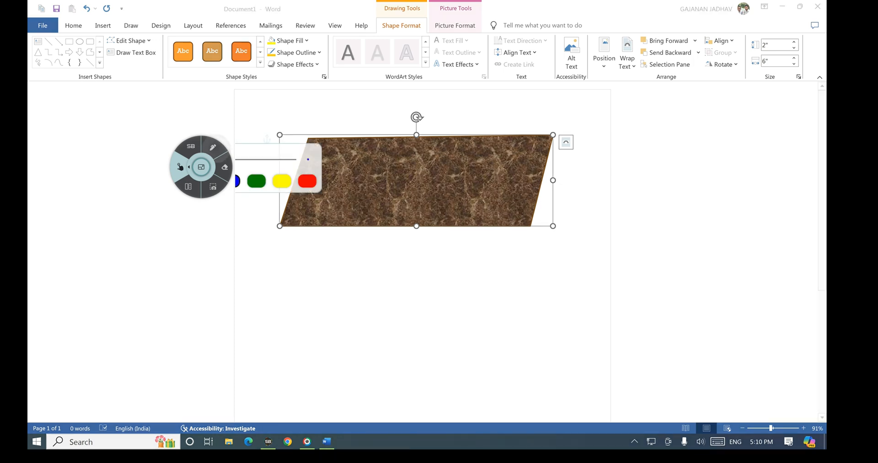
mouse_move(264, 45)
left_mouse_down()
mouse_move(311, 37)
mouse_move(268, 33)
mouse_move(267, 45)
left_mouse_up()
left_click(180, 167)
left_click(213, 147)
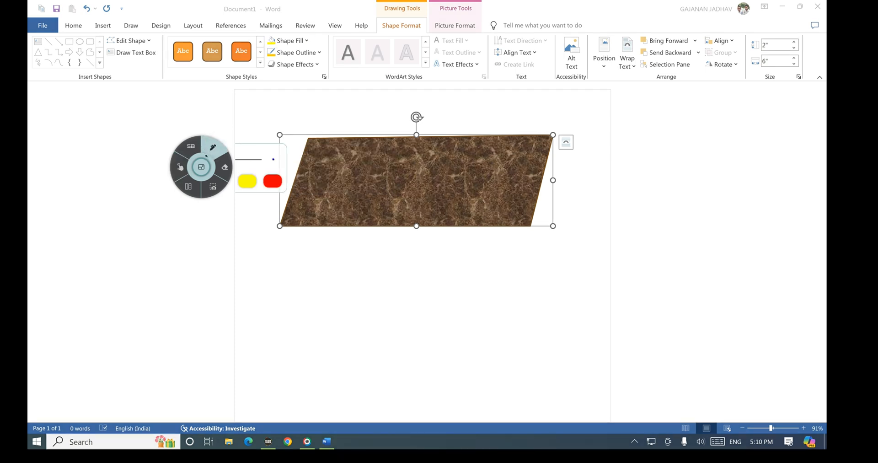
mouse_move(265, 60)
left_mouse_down()
mouse_move(315, 60)
mouse_move(320, 44)
mouse_move(266, 45)
mouse_move(264, 58)
left_mouse_up()
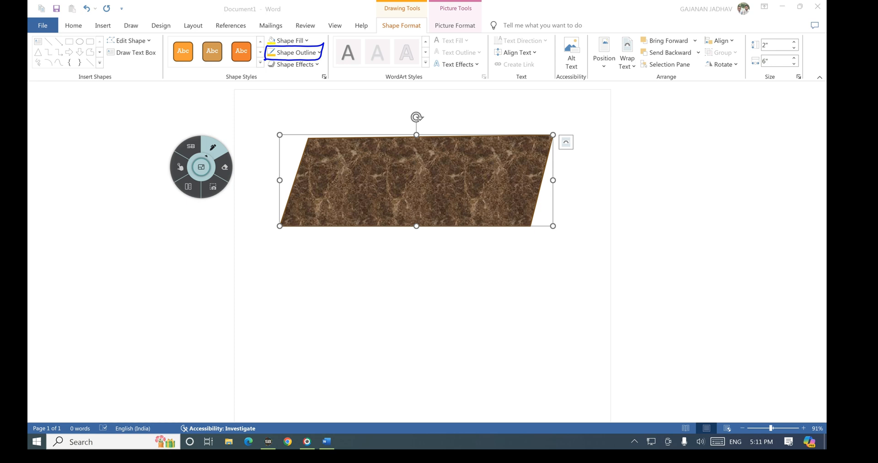
Step: Trace the shape's upper-left edge in ink, then give the parallelogram a yellow outline
left_click(180, 166)
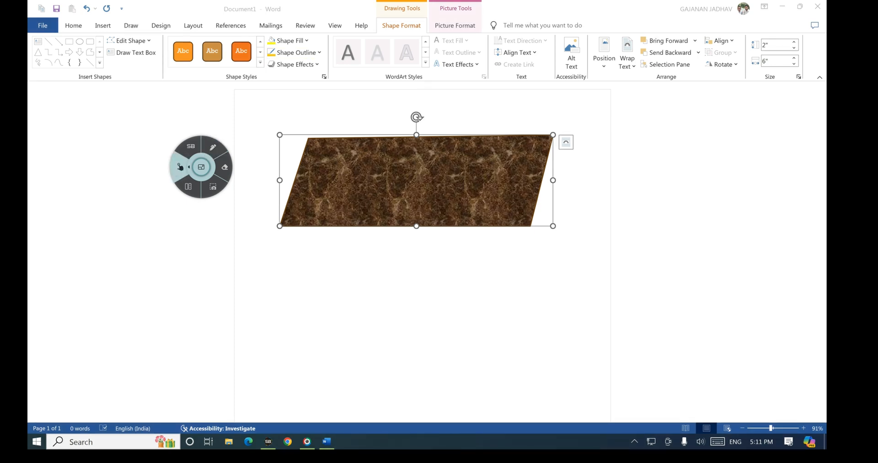
left_click(213, 147)
mouse_move(308, 139)
left_mouse_down()
mouse_move(280, 226)
mouse_move(467, 227)
mouse_move(348, 138)
mouse_move(529, 140)
mouse_move(529, 207)
mouse_move(518, 224)
left_mouse_up()
left_click(179, 167)
left_click(294, 52)
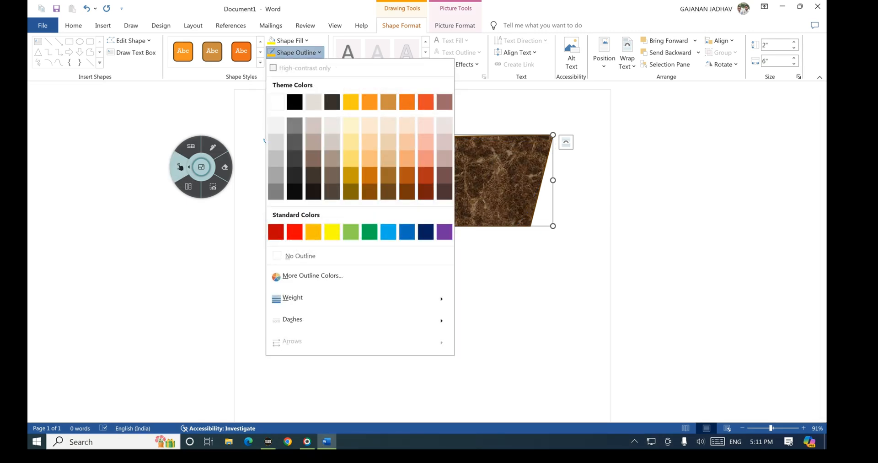
left_click(331, 232)
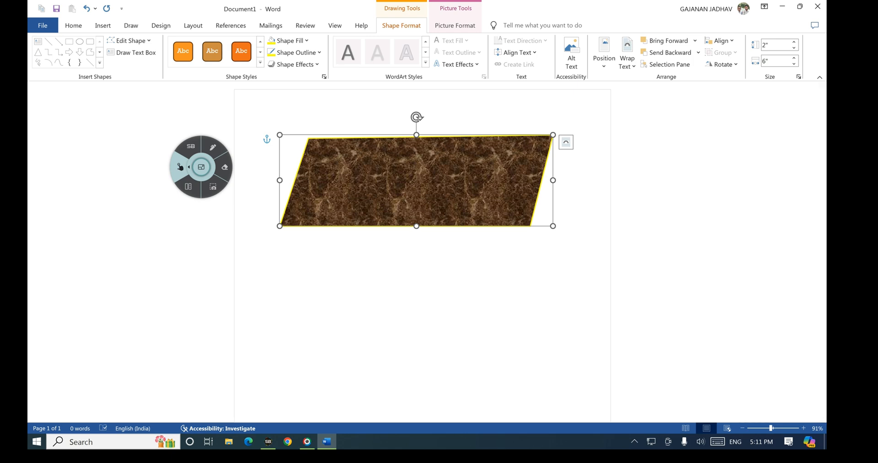
Step: Set the yellow outline weight to 6 pt and start tracing the top edge in ink
left_click(295, 52)
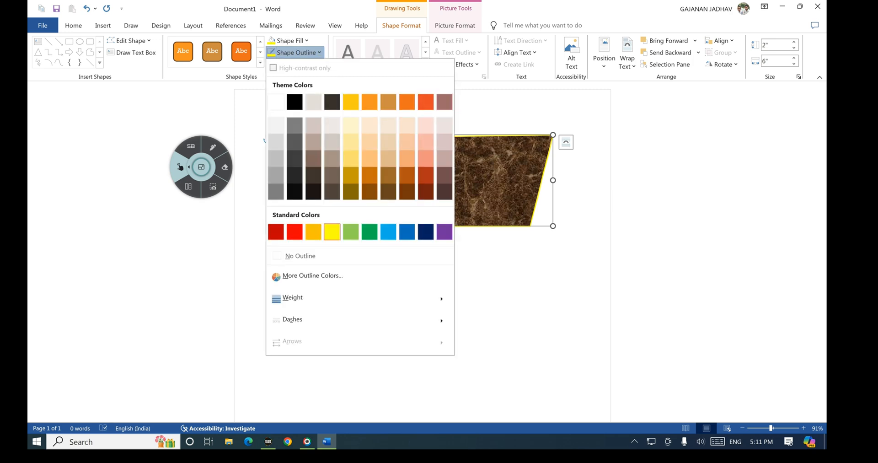
mouse_move(292, 298)
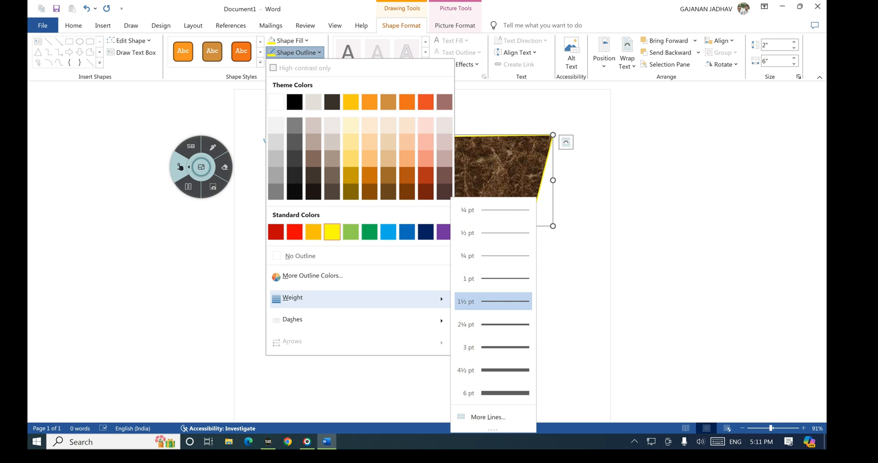
left_click(491, 392)
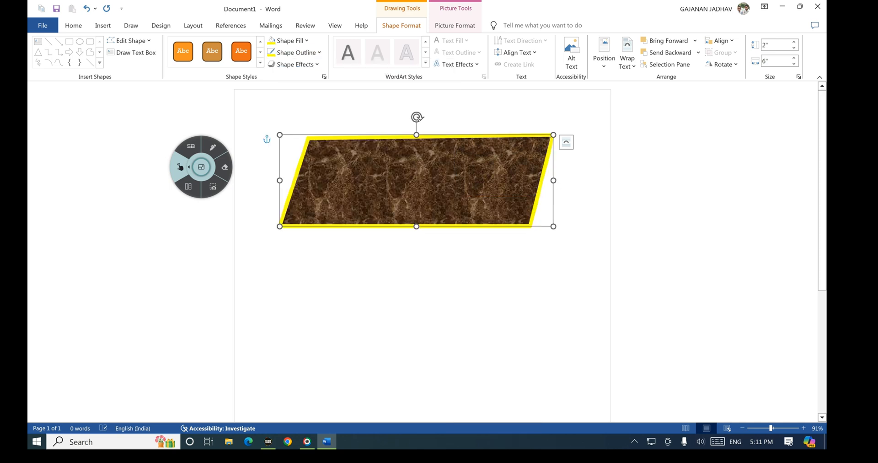
left_click(213, 147)
left_click(238, 180)
mouse_move(310, 137)
left_mouse_down()
mouse_move(532, 132)
mouse_move(544, 199)
mouse_move(371, 219)
left_mouse_up()
Step: Finish the ink trace, then change the yellow outline to a long-dash line
left_click_drag(300, 155, 314, 130)
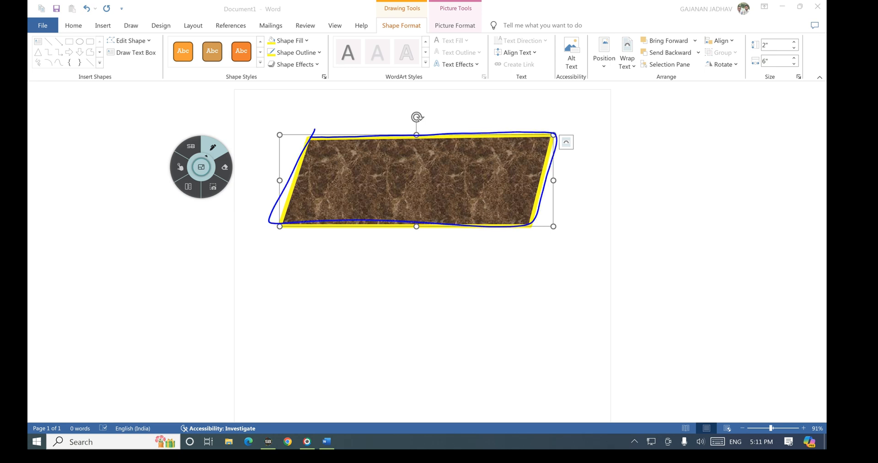
left_click(179, 166)
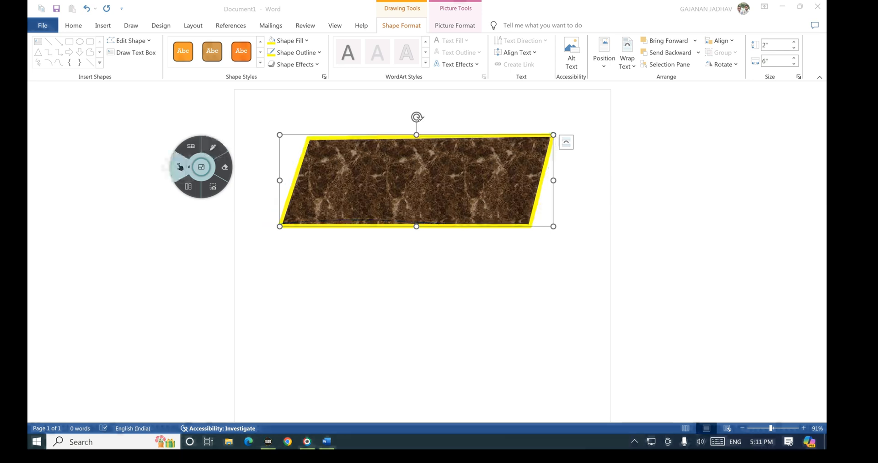
left_click(295, 52)
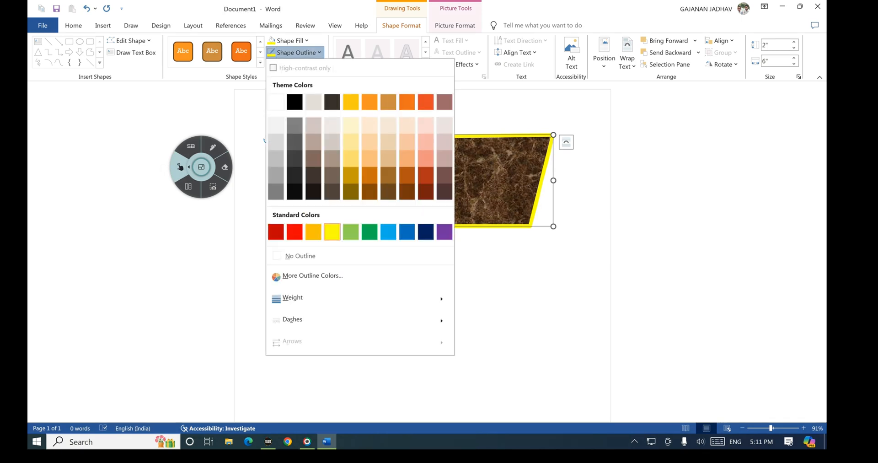
left_click(305, 319)
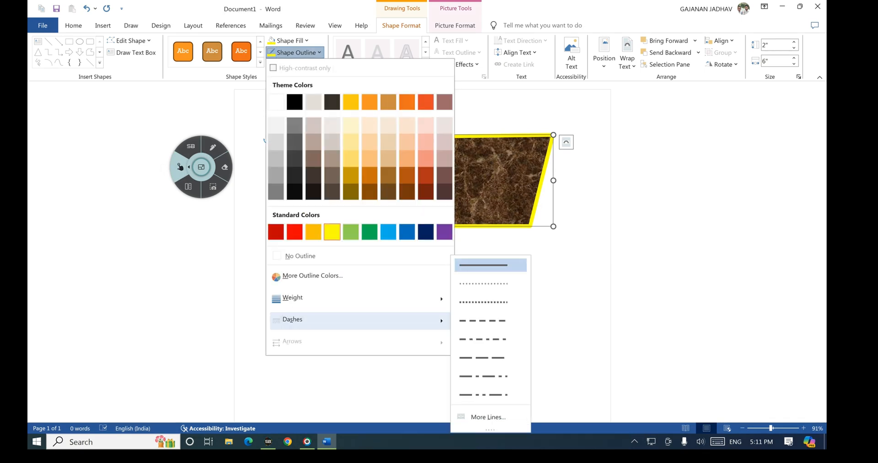
left_click(482, 320)
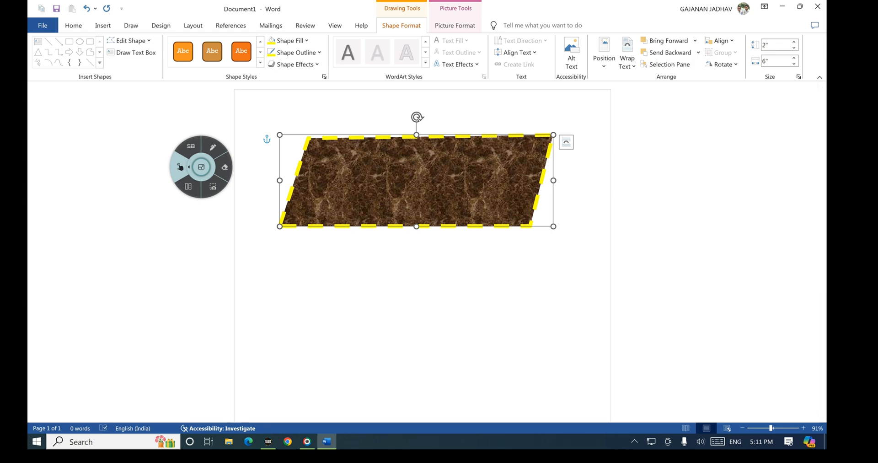
Step: Point out the Shape Effects button in ink, then clear the annotation
left_click(296, 52)
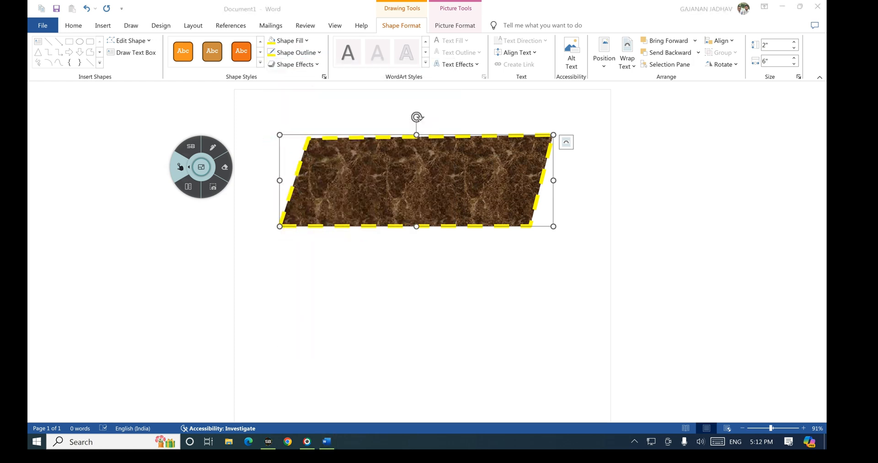
left_click(213, 146)
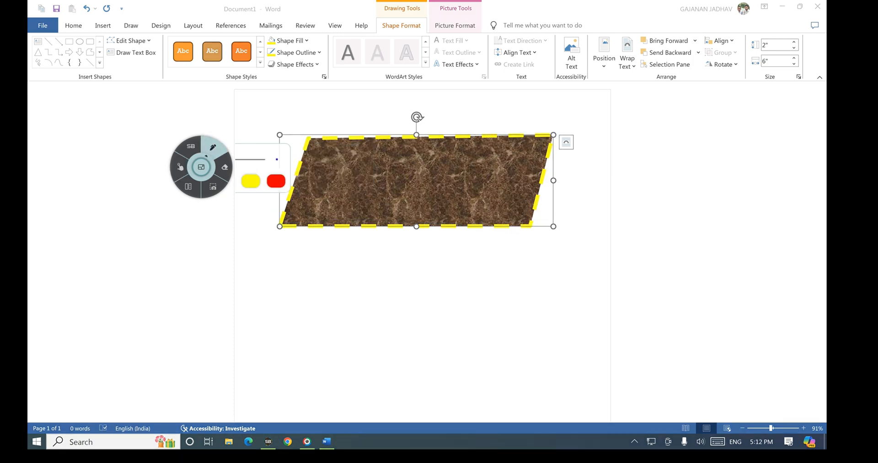
mouse_move(270, 70)
left_mouse_down()
mouse_move(323, 58)
mouse_move(264, 58)
mouse_move(269, 72)
left_mouse_up()
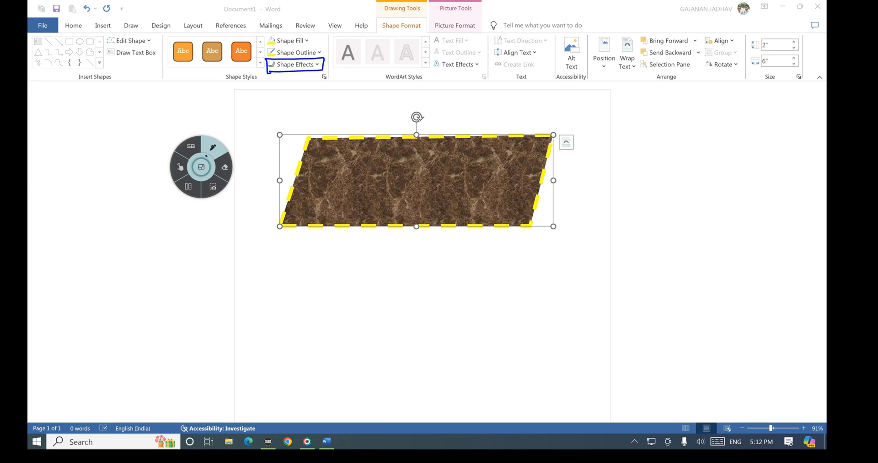
left_click(180, 167)
left_click(295, 64)
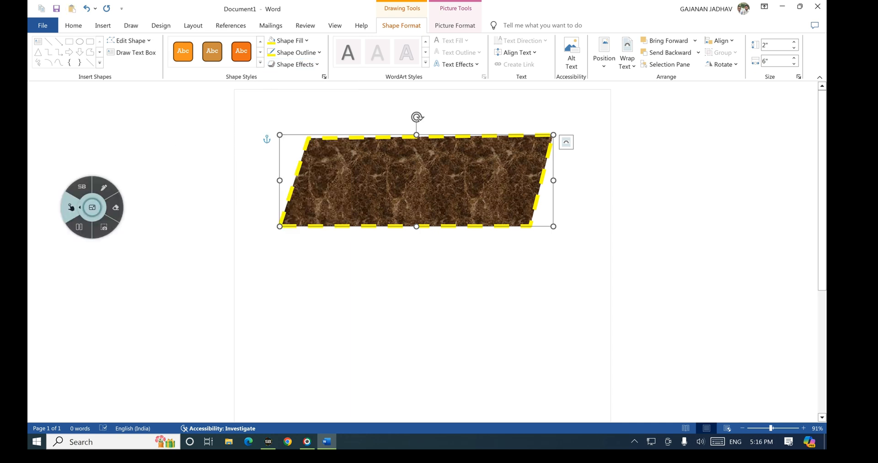
Step: Apply a 3-D perspective preset to the marble parallelogram
left_click(412, 180)
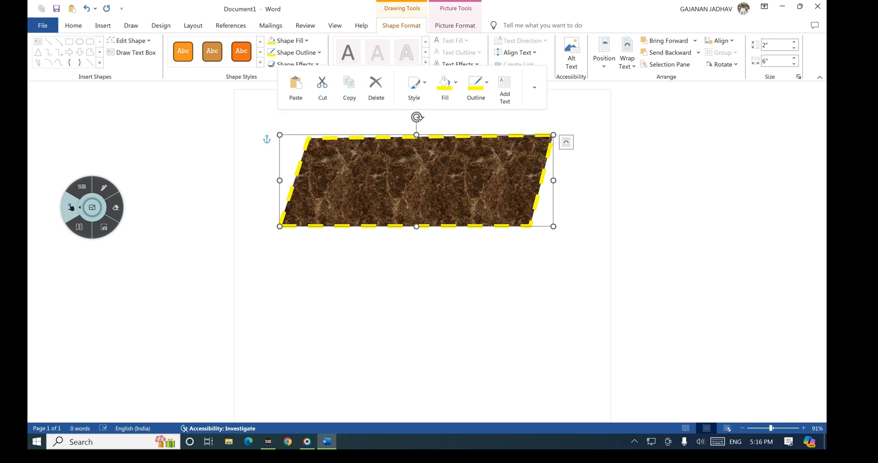
left_click(295, 65)
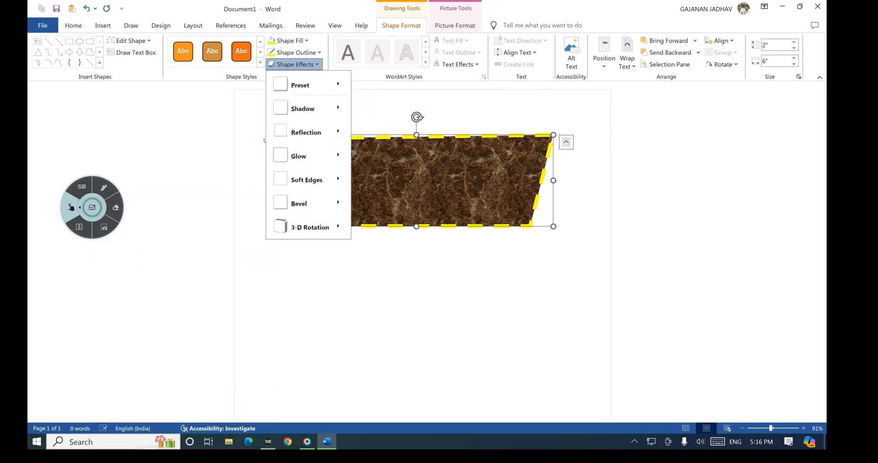
left_click(308, 85)
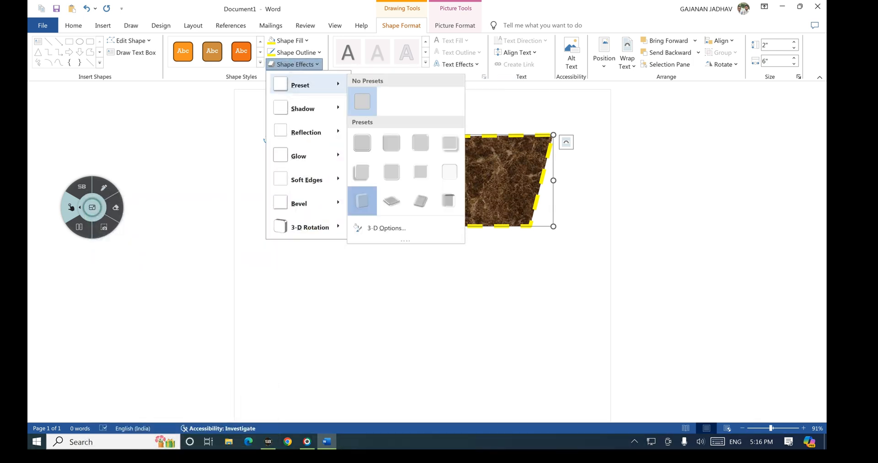
left_click(361, 199)
Step: Add a perspective shadow and a bevelled edge to the marble shape
left_click(295, 64)
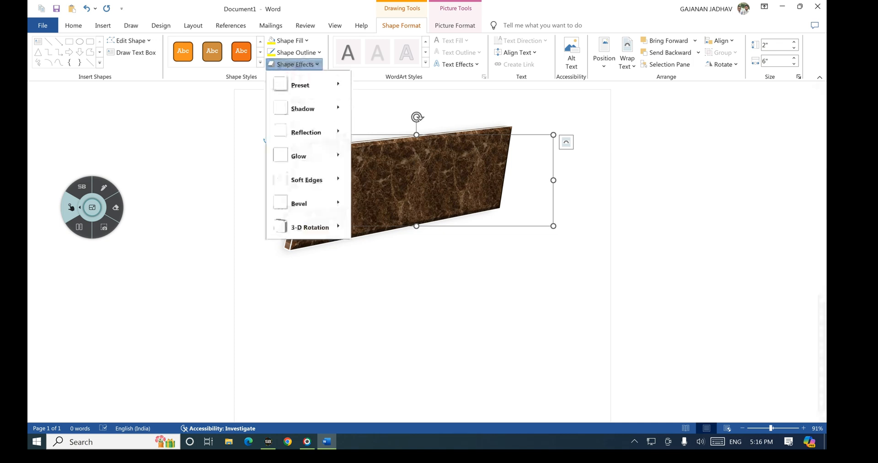
left_click(303, 108)
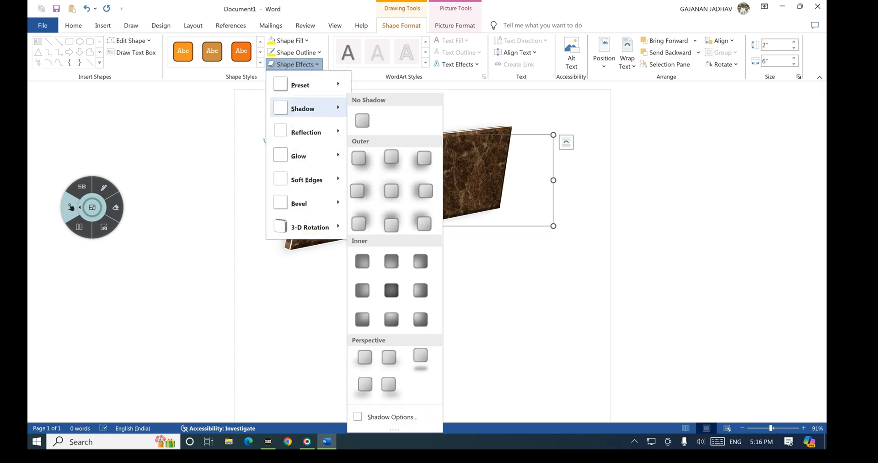
left_click(388, 385)
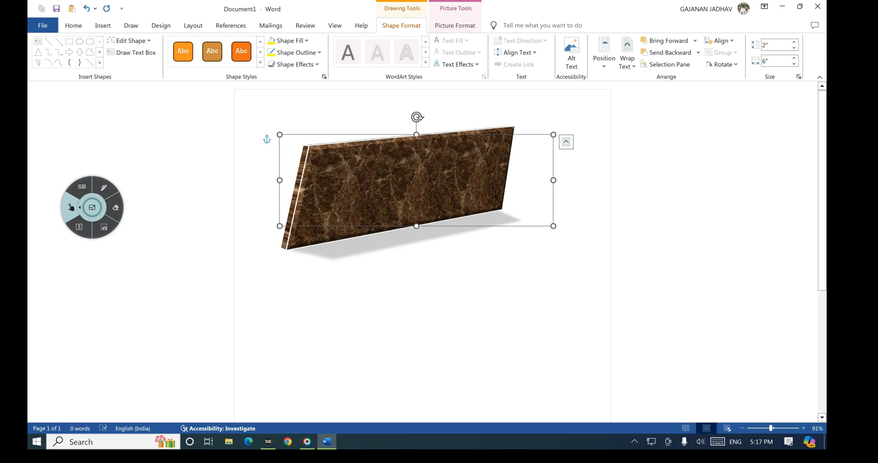
left_click(295, 64)
left_click(299, 203)
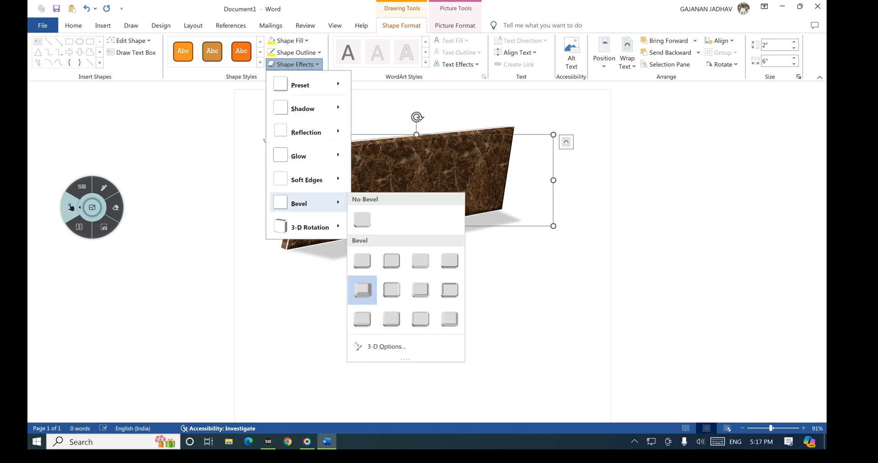
left_click(362, 290)
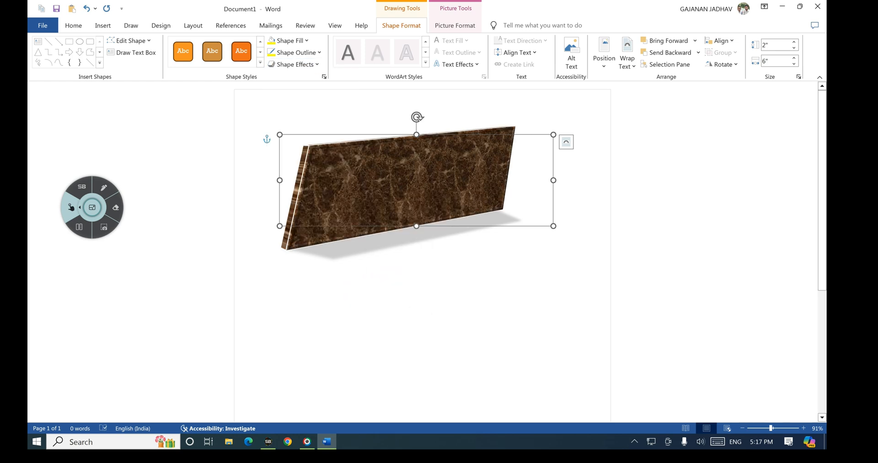
left_click_drag(92, 207, 207, 249)
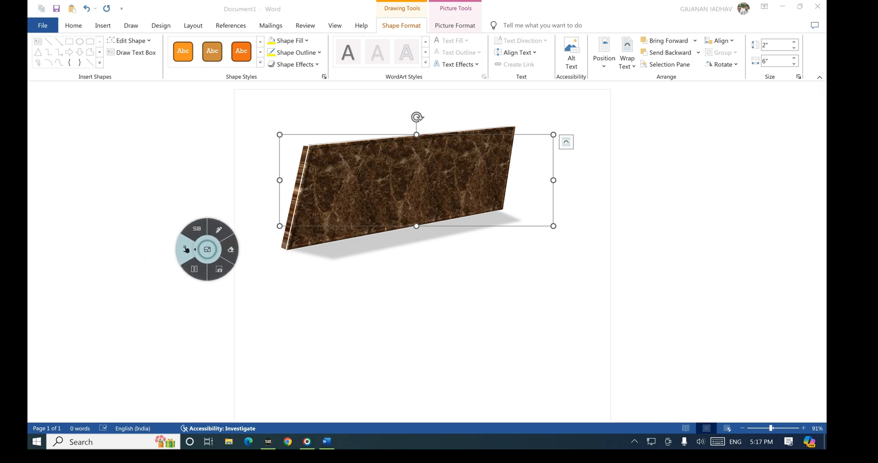
Step: Undo the bevel, shadow and 3-D effects back to the flat outlined shape
left_click(87, 8)
left_click(87, 9)
left_click(87, 8)
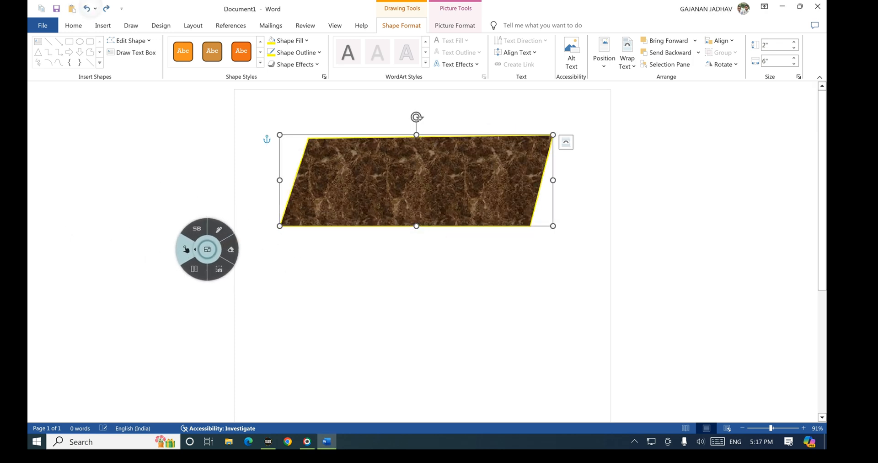
left_click(95, 8)
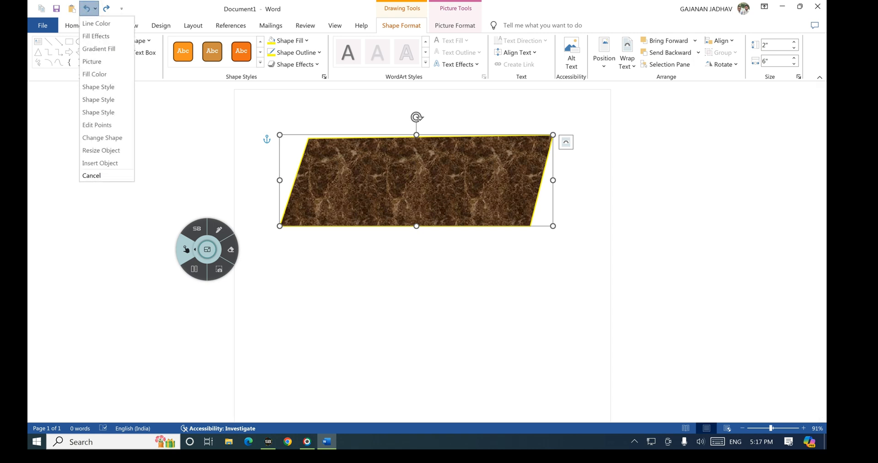
left_click(322, 188)
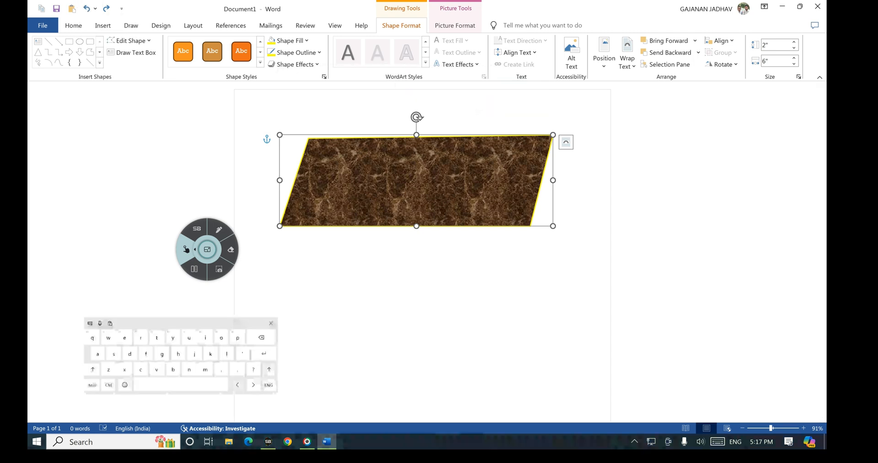
Step: Draw ink marks across the ribbon, then reselect the marble parallelogram
left_click_drag(183, 193, 147, 93)
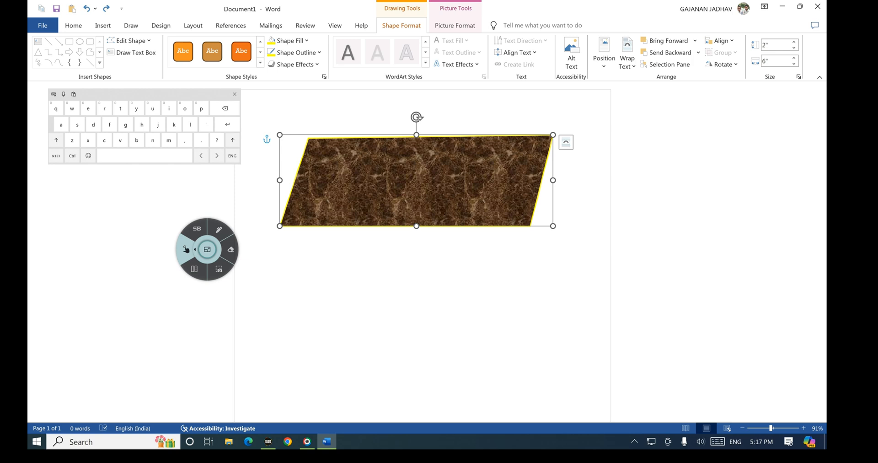
left_click(219, 230)
mouse_move(332, 84)
left_mouse_down()
mouse_move(480, 79)
mouse_move(458, 28)
mouse_move(329, 42)
mouse_move(330, 94)
left_mouse_up()
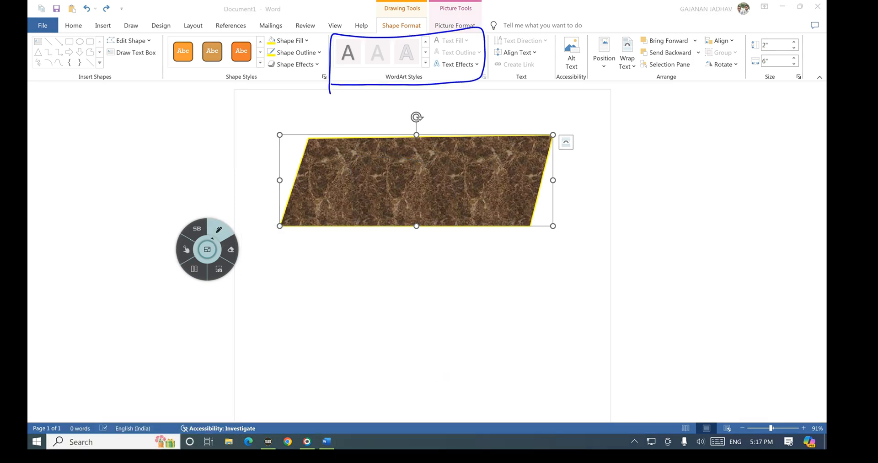
mouse_move(344, 52)
left_mouse_down()
mouse_move(358, 61)
mouse_move(347, 63)
mouse_move(384, 55)
left_mouse_up()
mouse_move(383, 47)
left_mouse_down()
mouse_move(374, 57)
mouse_move(418, 59)
left_mouse_up()
left_click_drag(415, 46, 402, 60)
left_click_drag(449, 38, 459, 57)
left_click_drag(507, 35, 517, 35)
left_click_drag(503, 63, 506, 74)
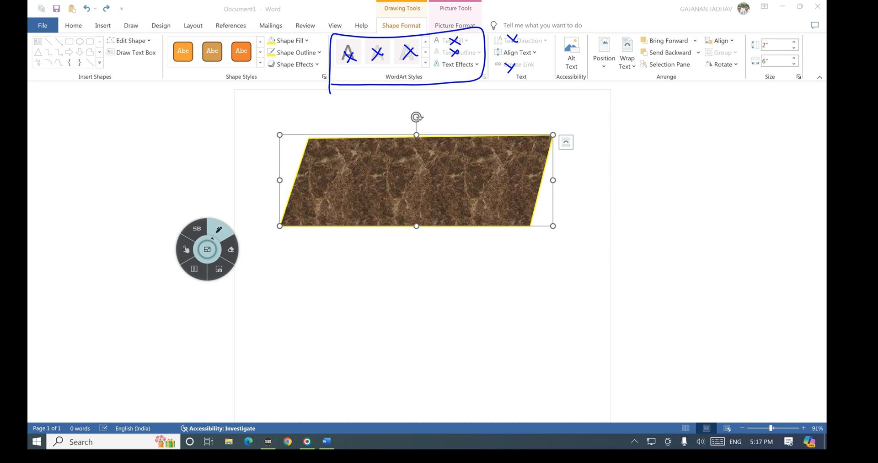
left_click(186, 249)
left_click(401, 178)
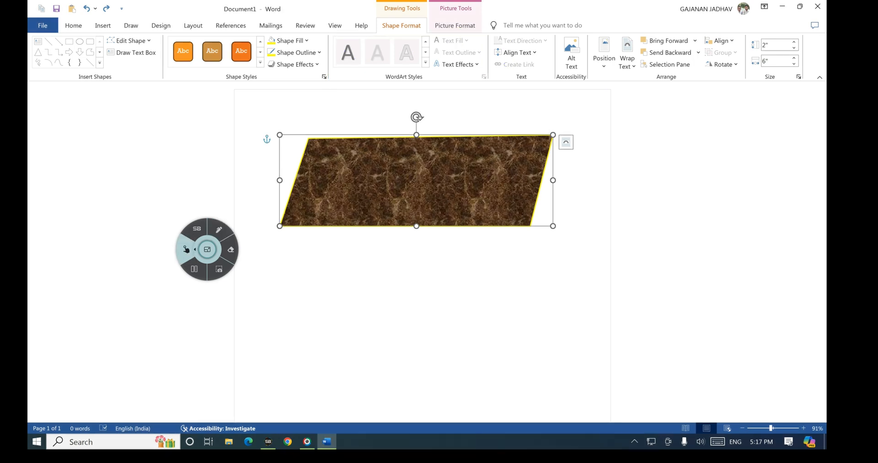
Step: Type 'Yash Computer' inside the marble shape and enlarge the words, making Yash bigger
left_click(401, 178)
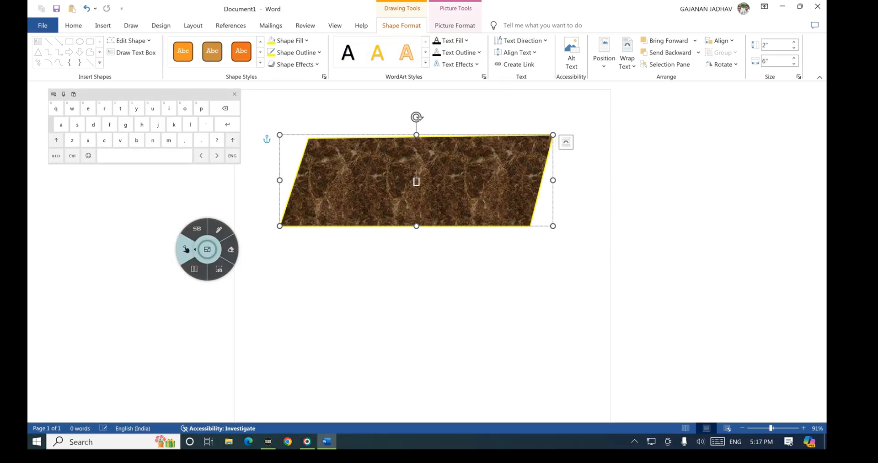
type("Yas")
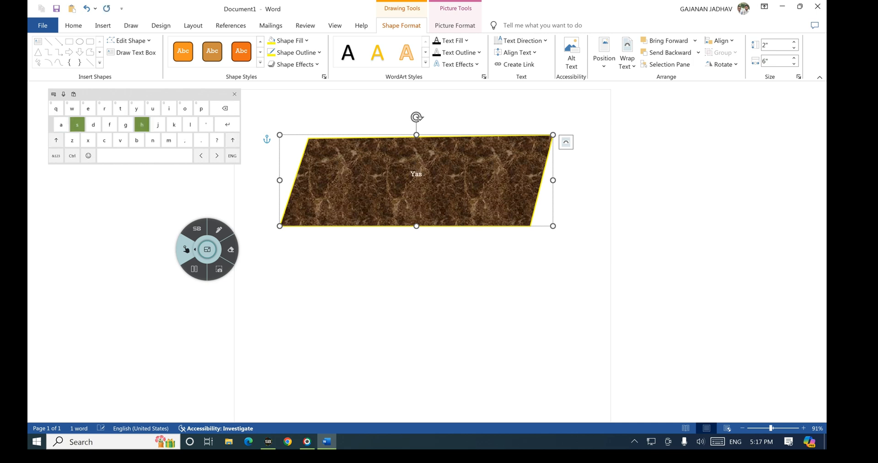
type("h Computer")
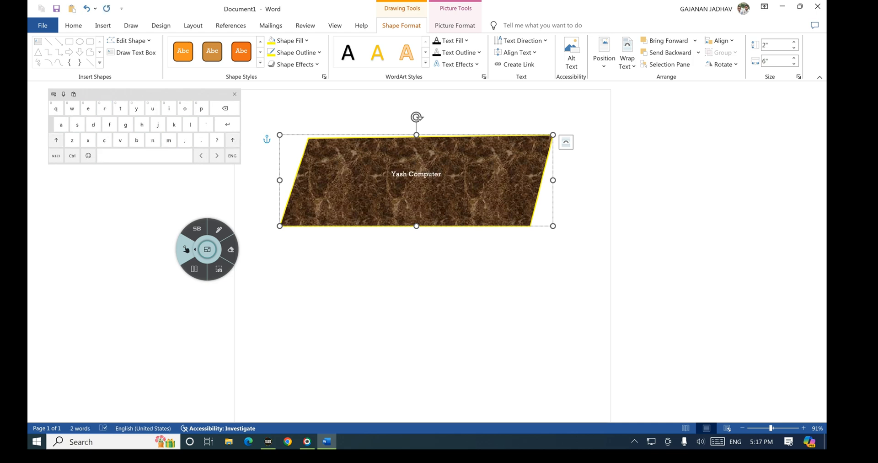
double_click(397, 174)
double_click(430, 173)
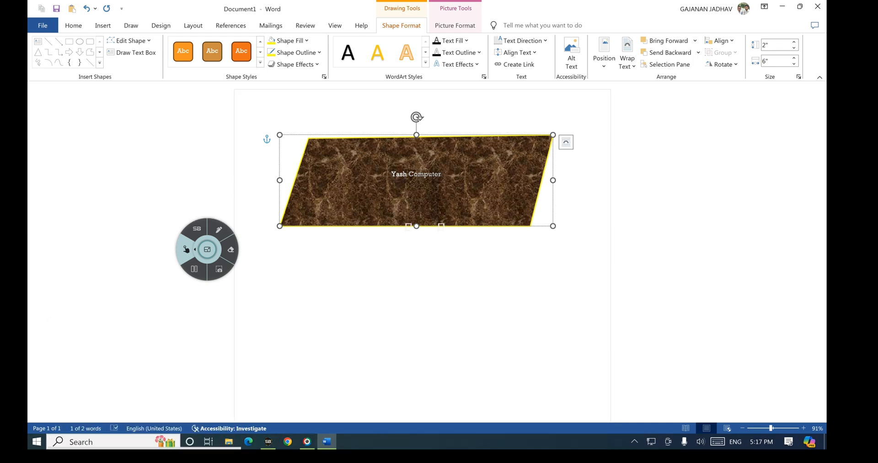
left_click(73, 26)
left_click(201, 45)
left_click(201, 44)
left_click(201, 44)
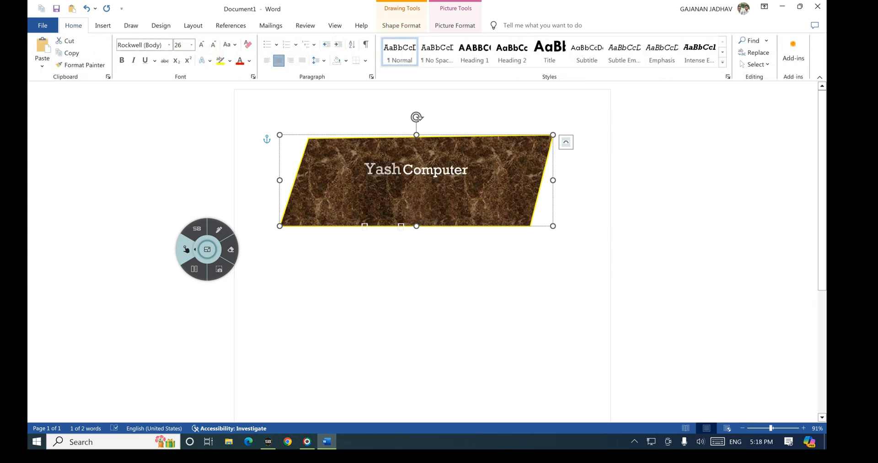
left_click(426, 197)
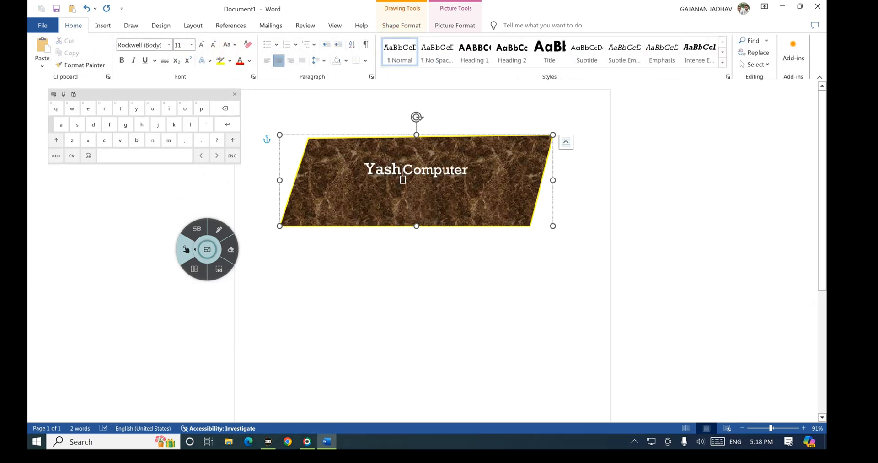
Step: Return to the Shape Format ribbon and mark up its options with on-screen annotations
left_click(401, 26)
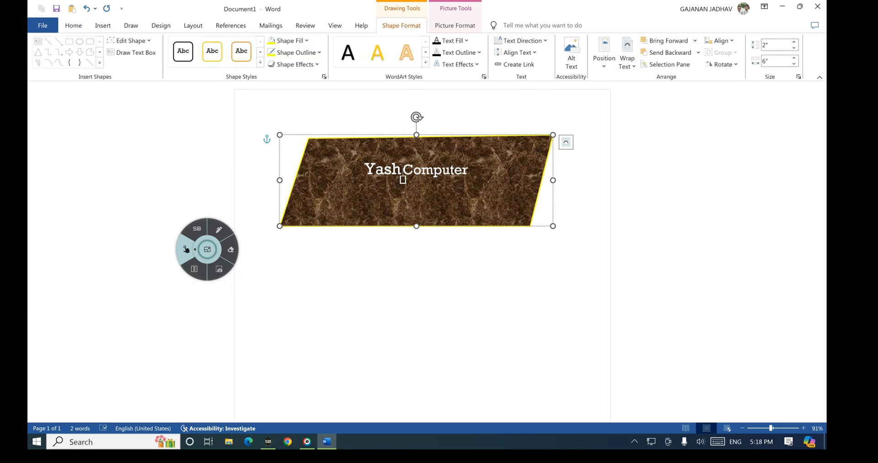
left_click(218, 230)
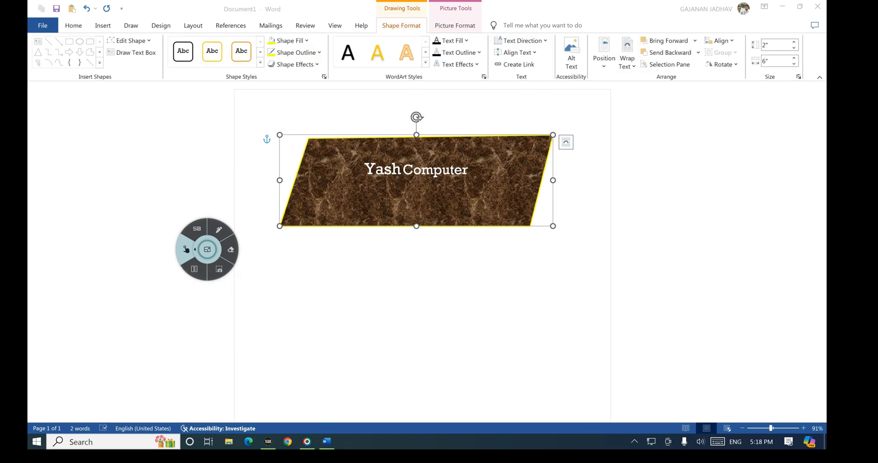
mouse_move(343, 78)
left_mouse_down()
mouse_move(455, 81)
mouse_move(484, 33)
mouse_move(329, 38)
mouse_move(364, 78)
left_mouse_up()
left_click_drag(438, 37, 454, 36)
left_click_drag(443, 51, 458, 48)
mouse_move(401, 52)
left_mouse_down()
mouse_move(407, 59)
mouse_move(419, 47)
left_mouse_up()
left_click(188, 249)
left_click(219, 229)
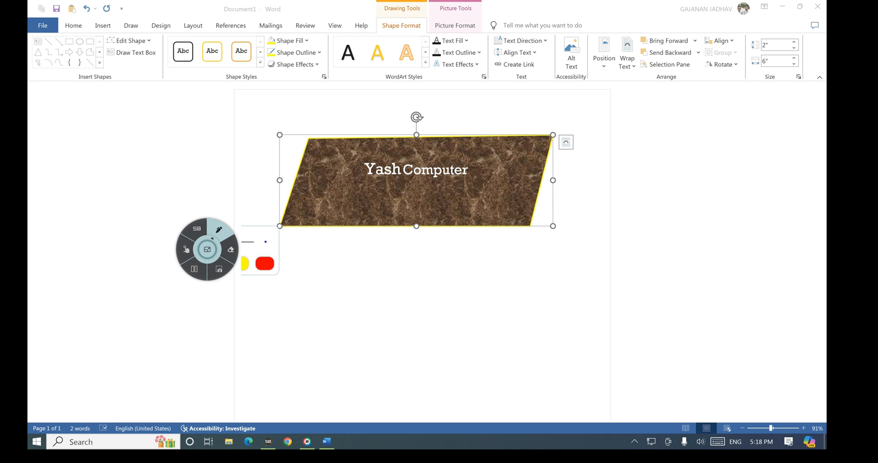
Step: Select the whole shape and apply the orange WordArt style to 'Yash Computer'
mouse_move(425, 57)
left_mouse_down()
mouse_move(433, 65)
mouse_move(433, 58)
left_mouse_up()
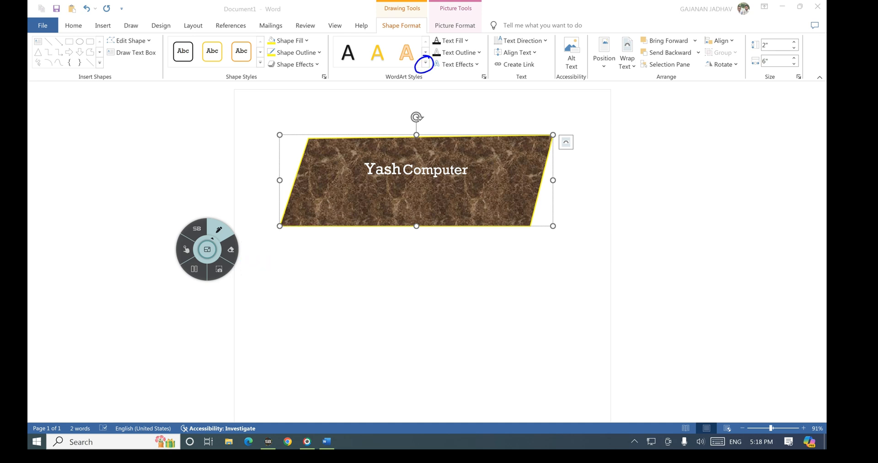
left_click(186, 249)
left_click(425, 63)
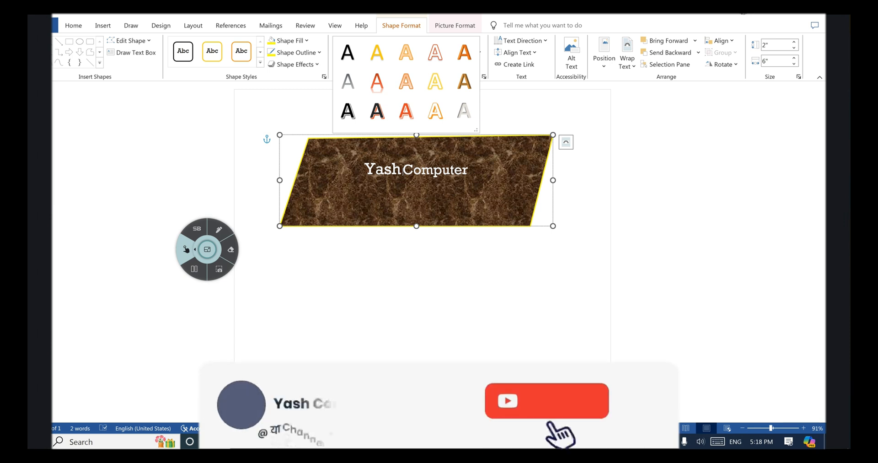
left_click(435, 112)
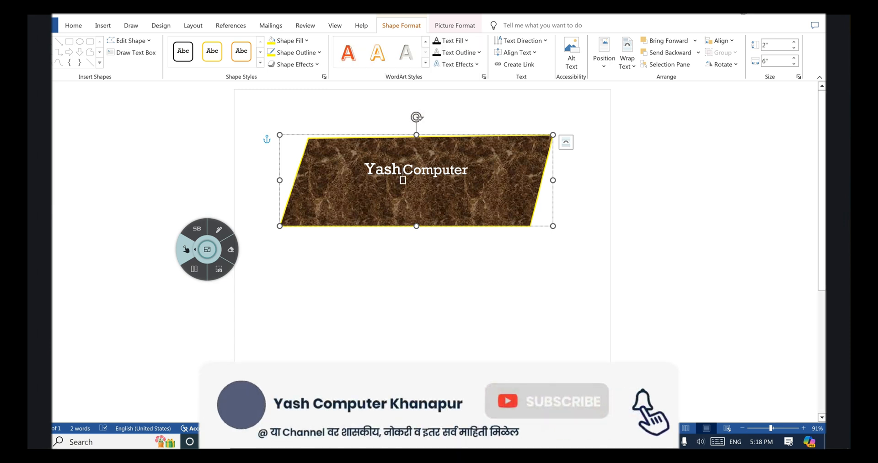
left_click(313, 147)
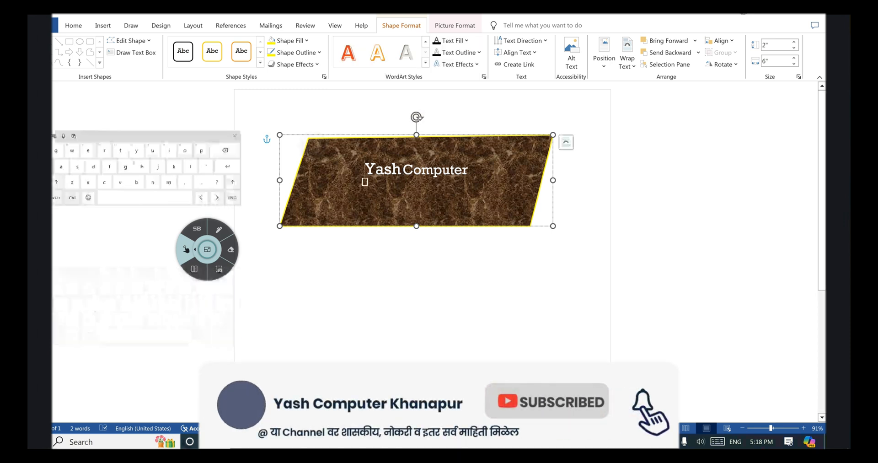
left_click(349, 136)
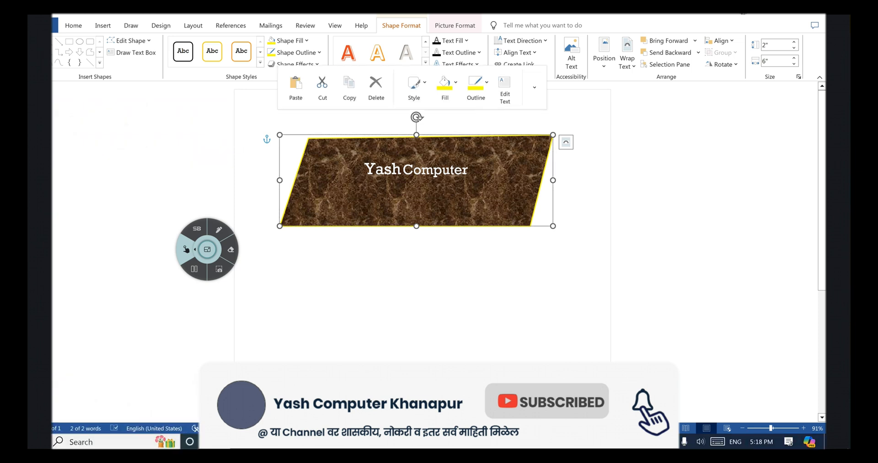
left_click(425, 62)
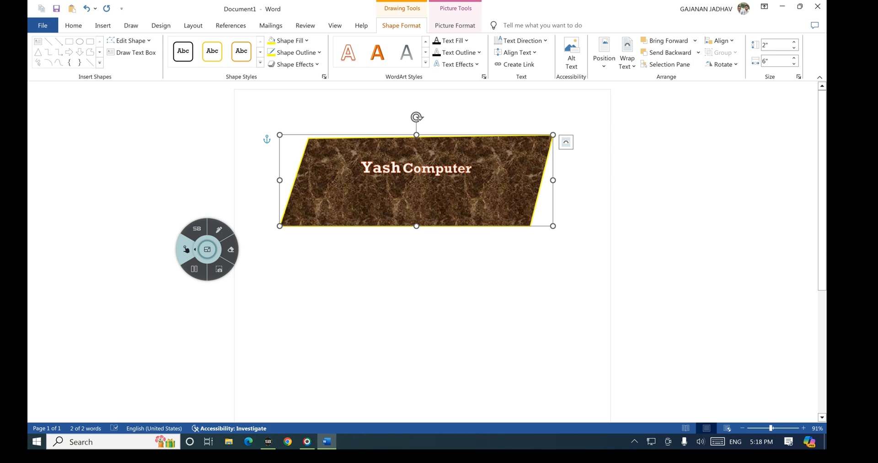
left_click(377, 52)
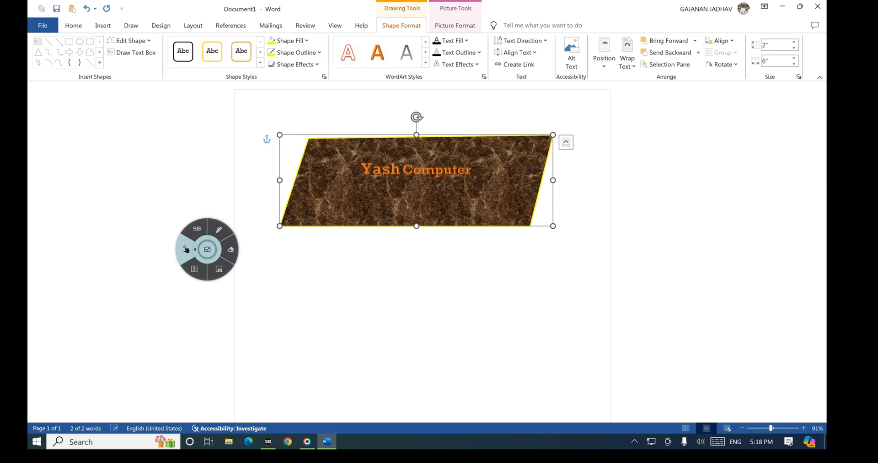
Step: Give the 'Yash Computer' text a light blue Text Fill
left_click(466, 41)
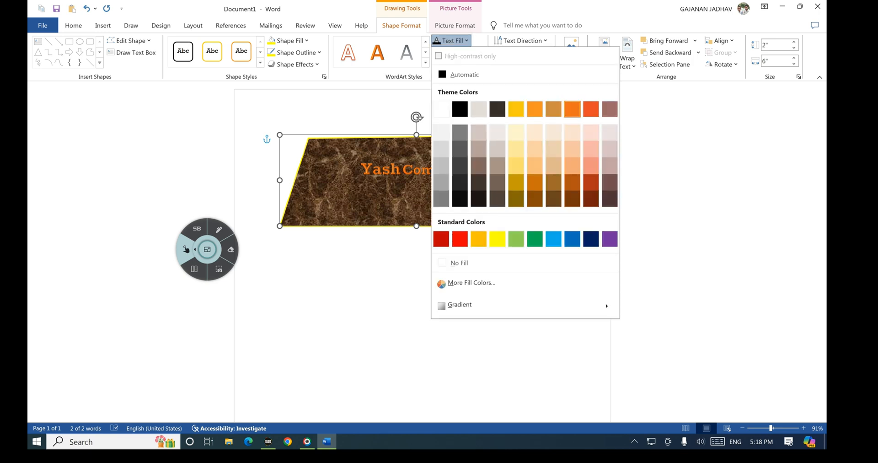
left_click(218, 229)
mouse_move(431, 35)
left_mouse_down()
mouse_move(474, 38)
mouse_move(464, 47)
mouse_move(472, 35)
left_mouse_up()
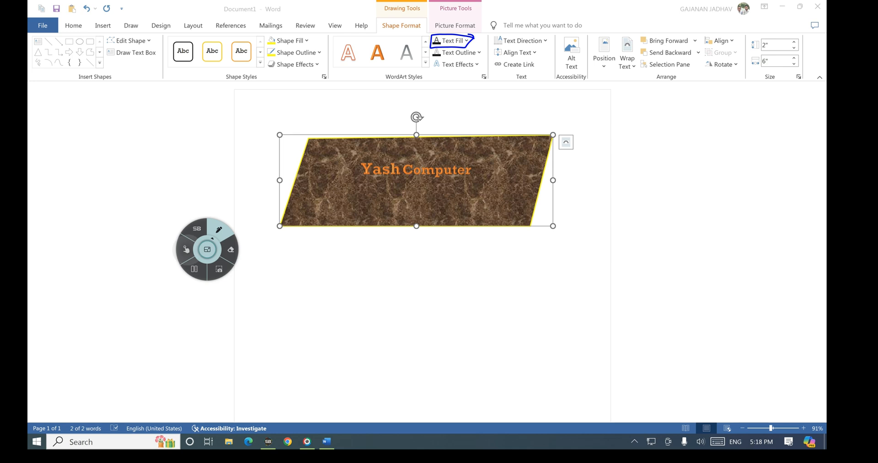
left_click(186, 249)
left_click(466, 41)
left_click_drag(207, 250, 336, 101)
left_click(452, 41)
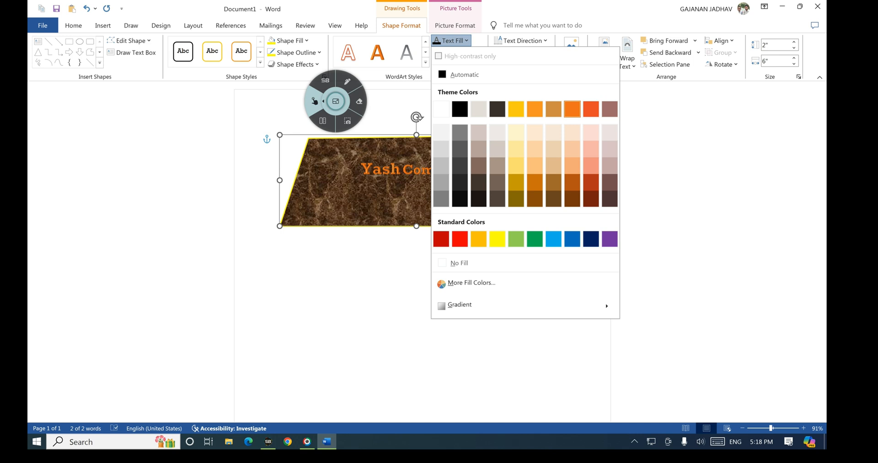
left_click(553, 239)
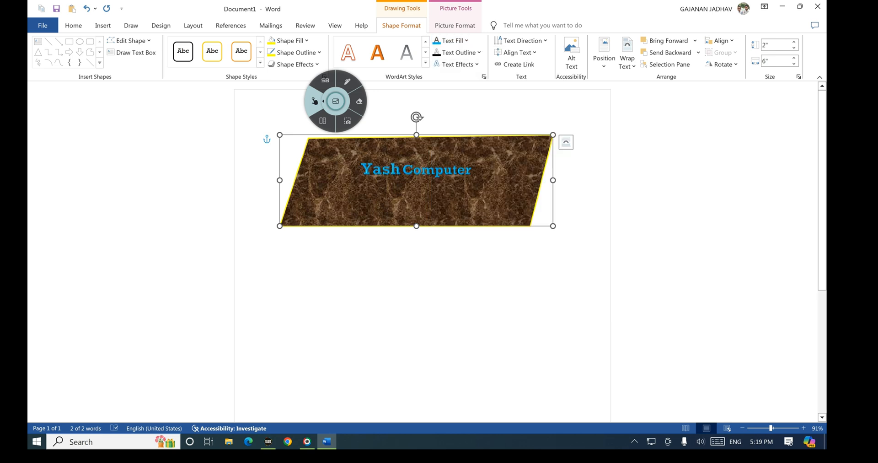
Step: Change the text fill to yellow, try No Fill, then restore yellow
left_click(465, 40)
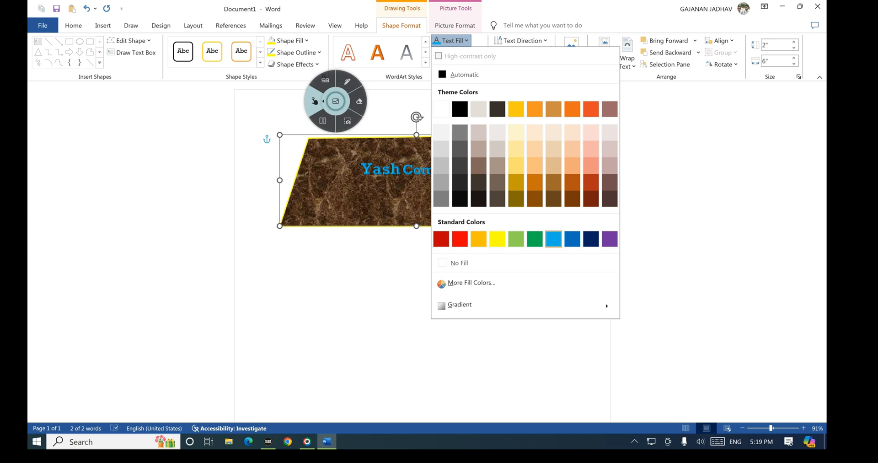
left_click(497, 239)
left_click(466, 40)
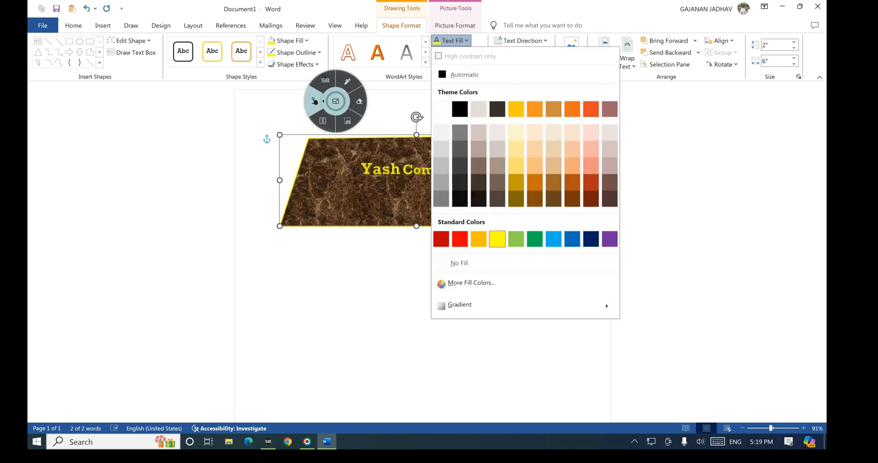
mouse_move(459, 304)
left_click(459, 262)
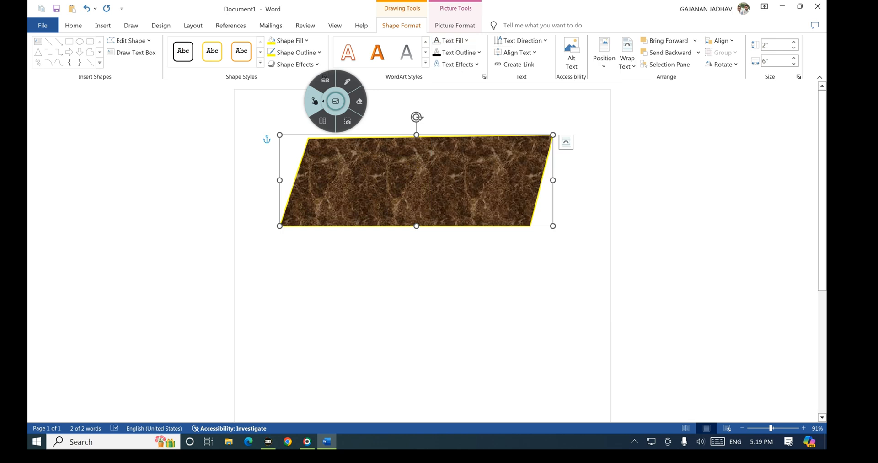
left_click(451, 40)
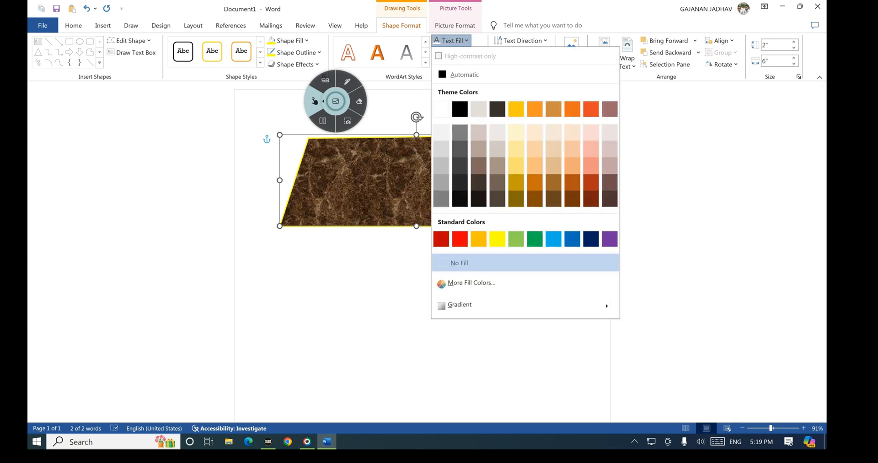
left_click(497, 239)
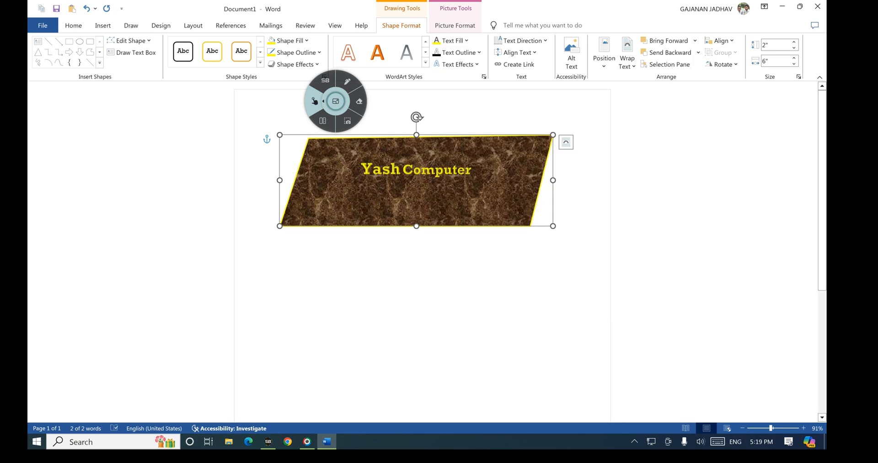
left_click(346, 81)
mouse_move(438, 60)
left_mouse_down()
mouse_move(472, 60)
mouse_move(453, 46)
mouse_move(432, 58)
left_mouse_up()
Step: Remove the text outline, then add a coloured ¾ pt outline and make it thinner
left_click(314, 101)
left_click(459, 52)
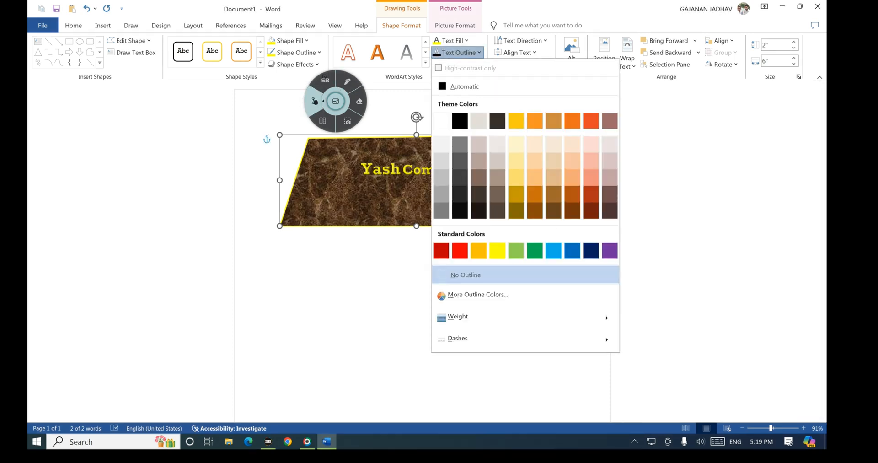
left_click(465, 274)
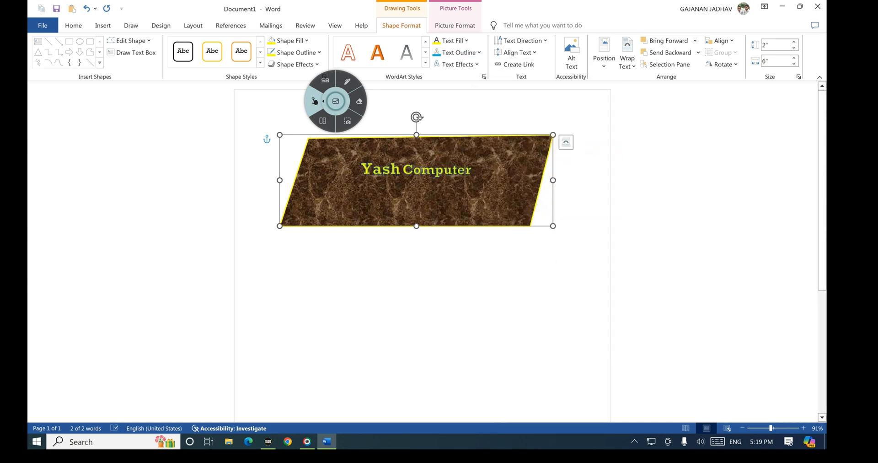
left_click(457, 52)
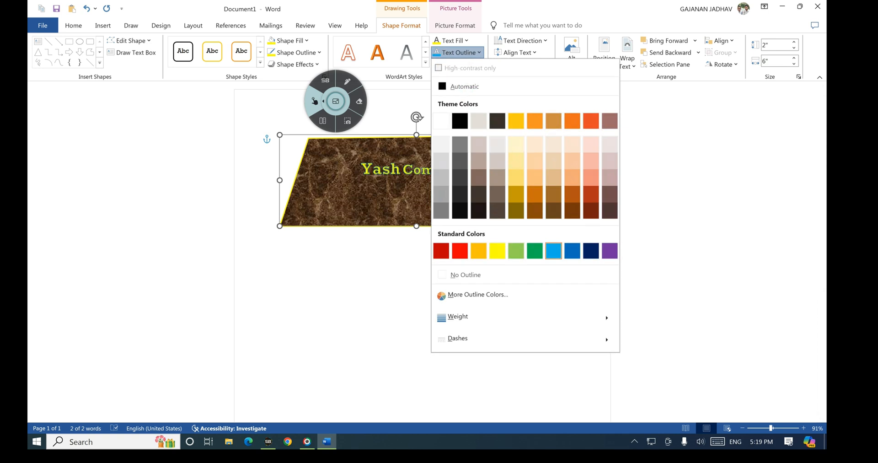
mouse_move(457, 316)
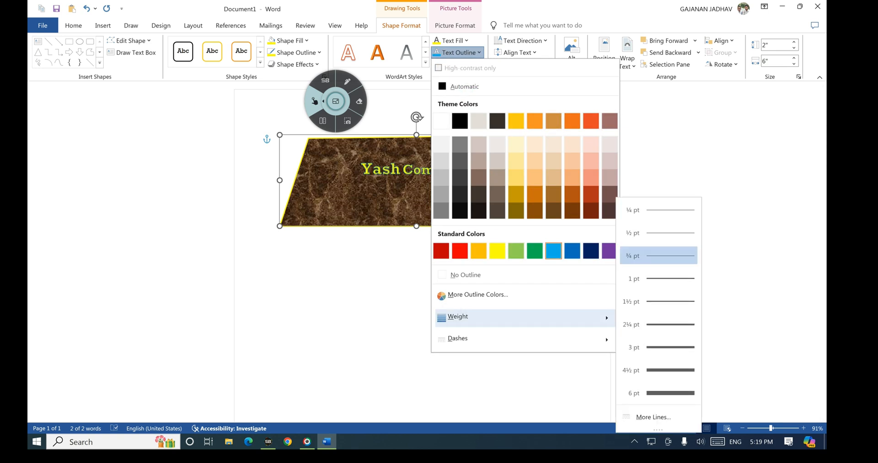
left_click(658, 255)
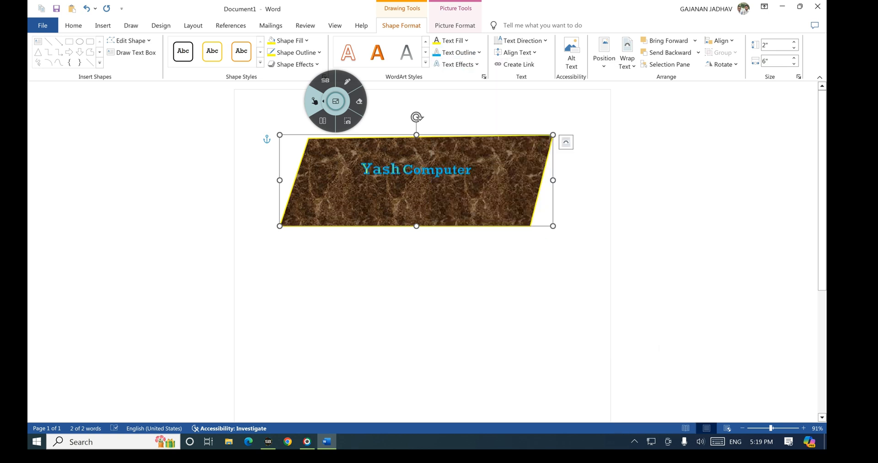
left_click(458, 52)
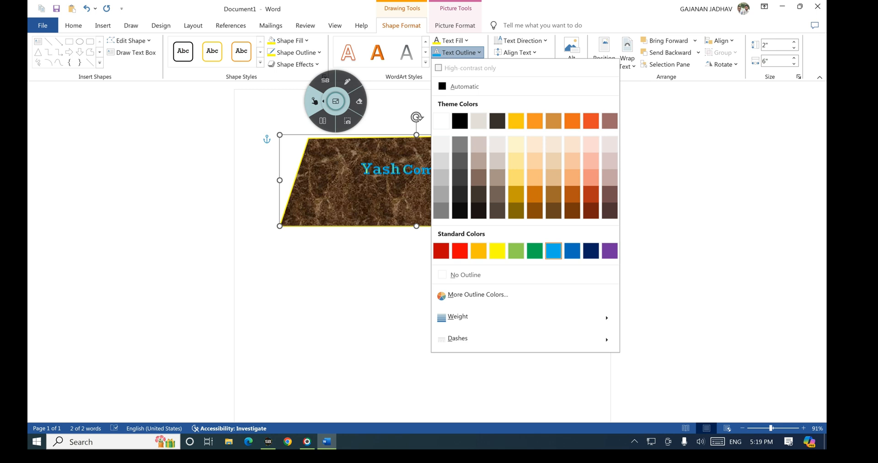
left_click(457, 316)
left_click(651, 275)
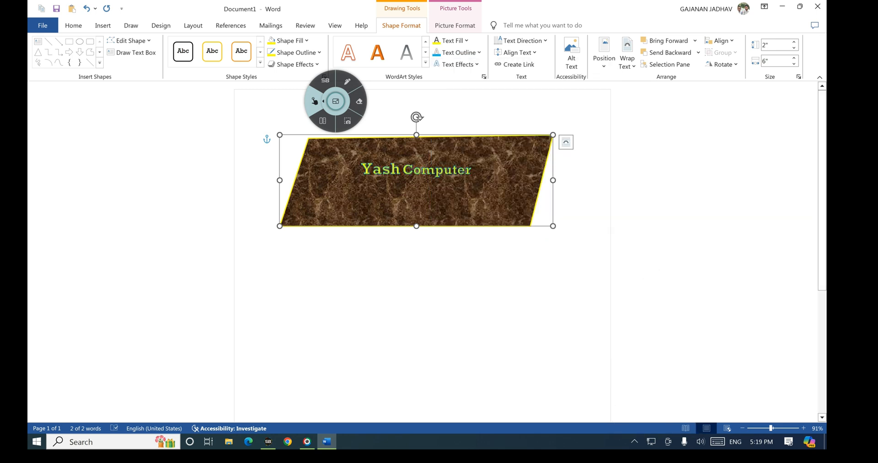
left_click(457, 64)
left_click(347, 81)
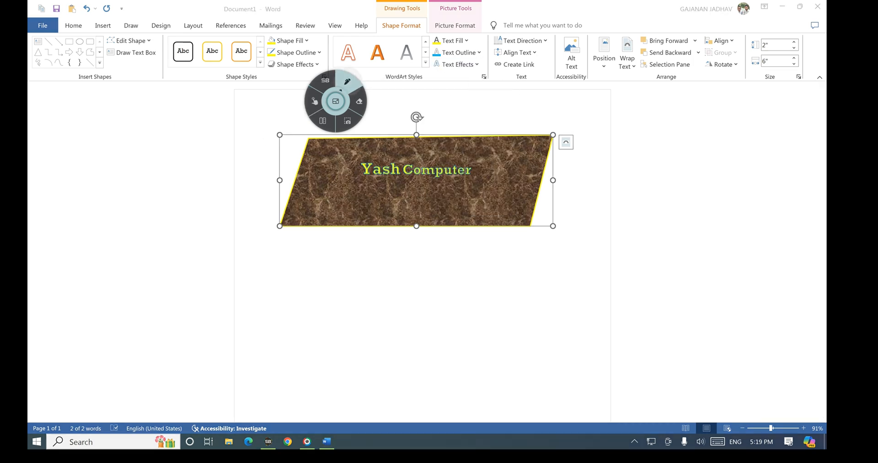
Step: Transform 'Yash Computer' into a Follow Path arch along the top
mouse_move(432, 60)
left_mouse_down()
mouse_move(438, 72)
mouse_move(481, 58)
mouse_move(430, 61)
left_mouse_up()
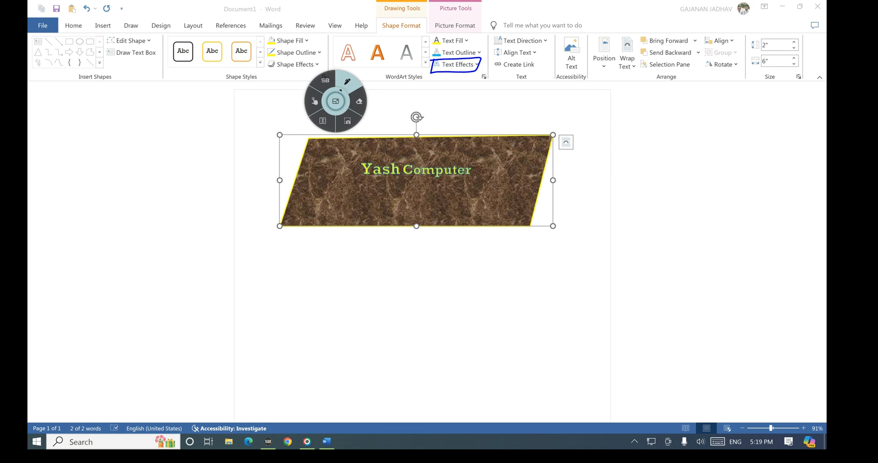
left_click(314, 101)
left_click(457, 64)
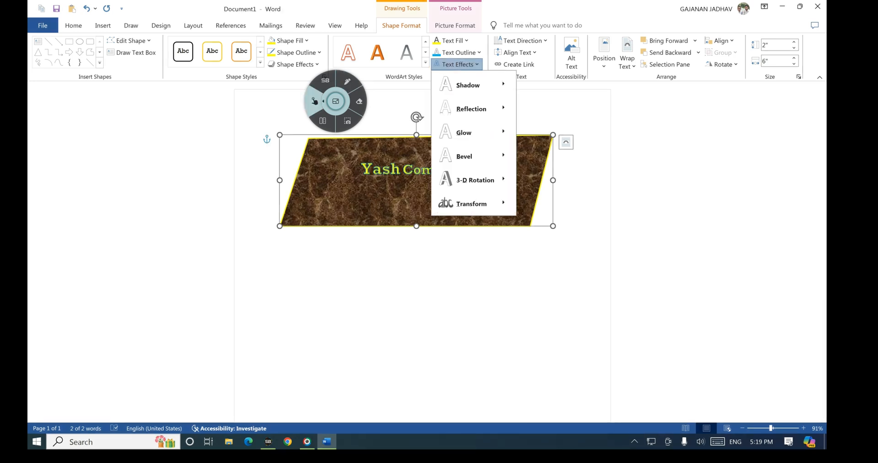
mouse_move(467, 85)
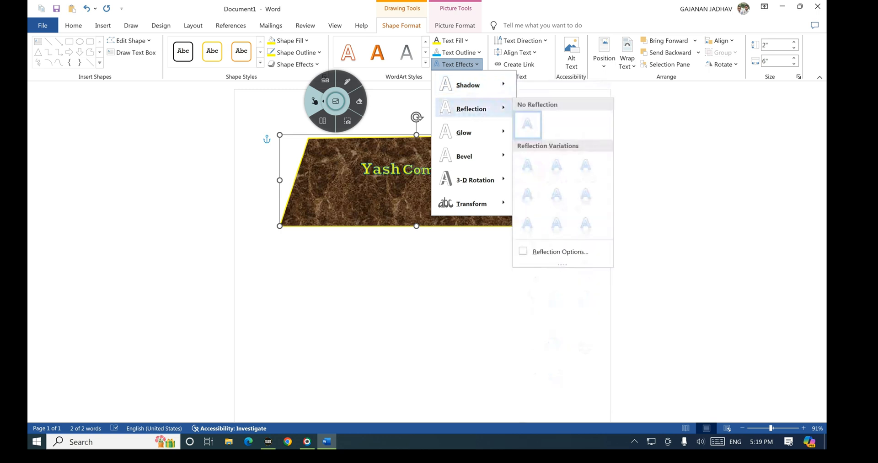
mouse_move(463, 132)
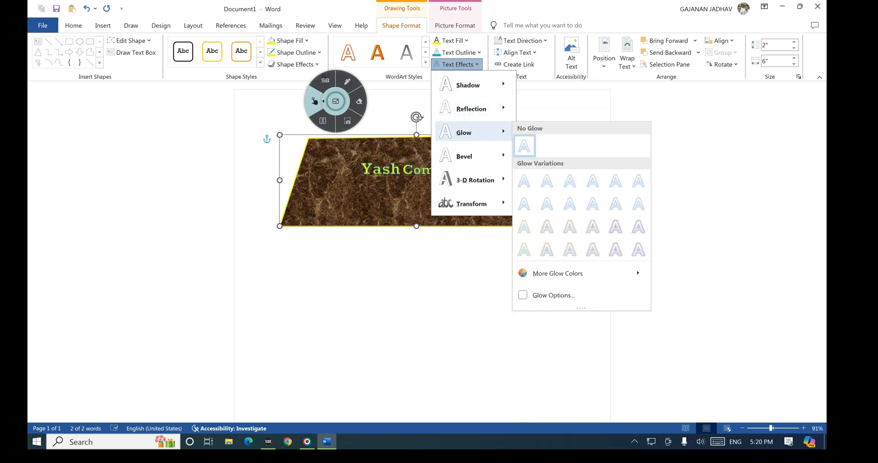
mouse_move(464, 156)
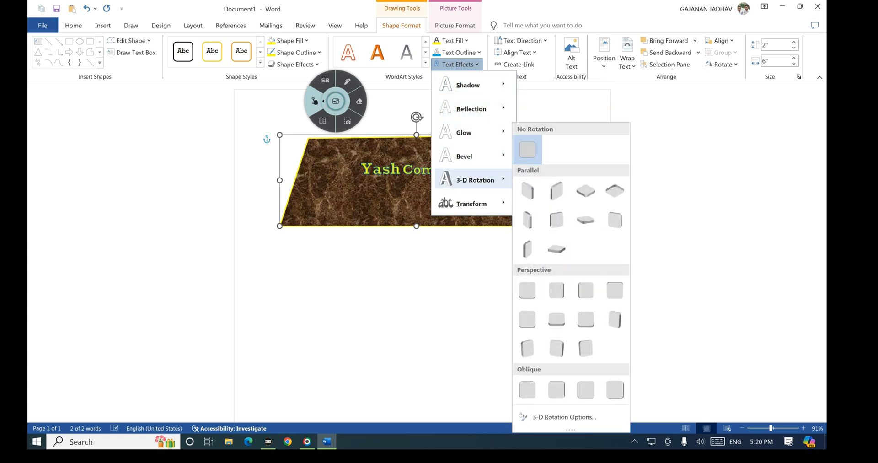
mouse_move(464, 203)
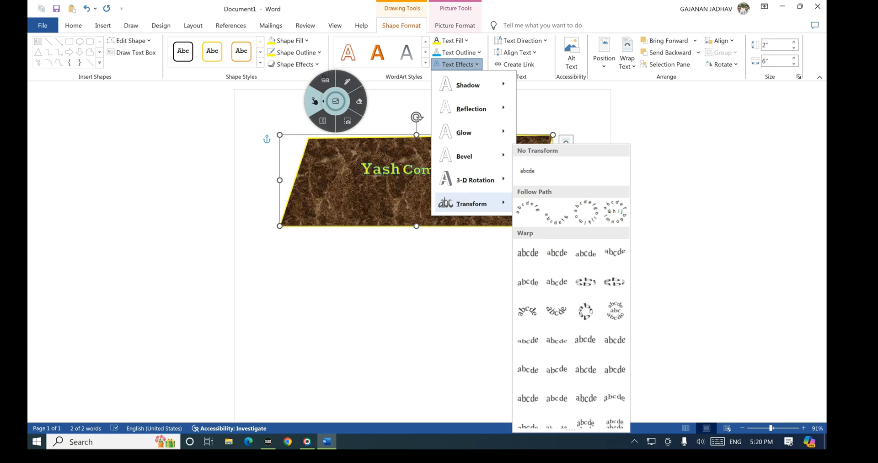
left_click(527, 210)
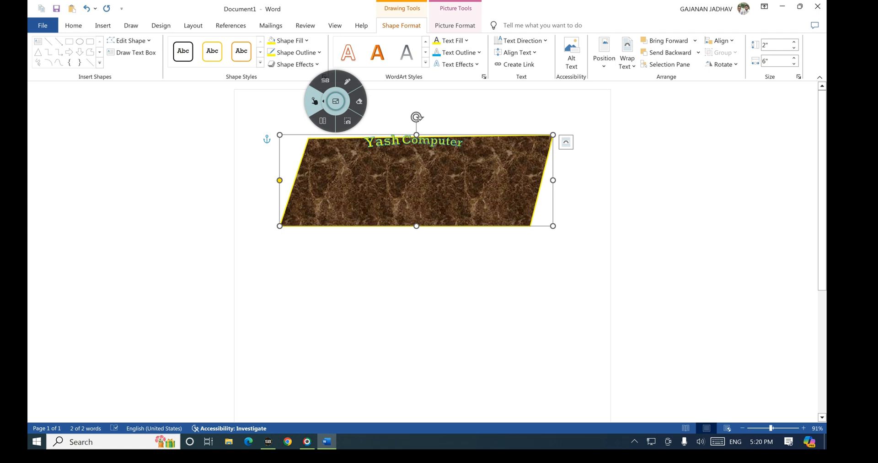
Step: Add a Perspective shadow preset to the 'Yash Computer' text
left_click(456, 64)
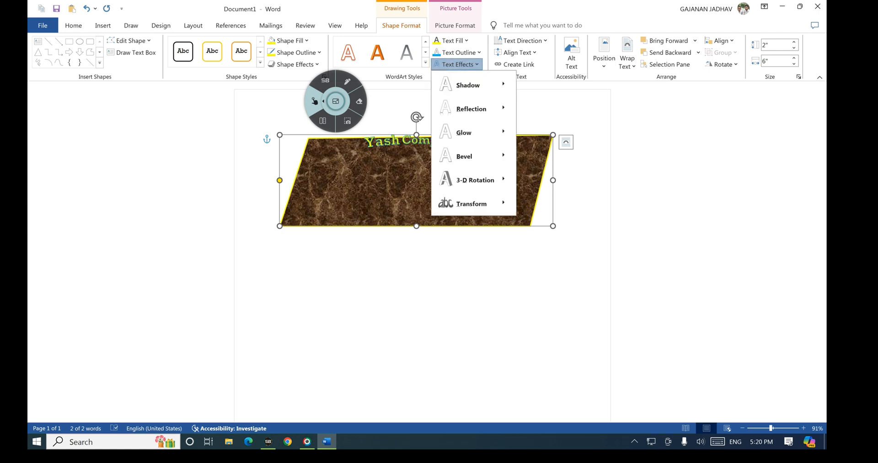
left_click(473, 85)
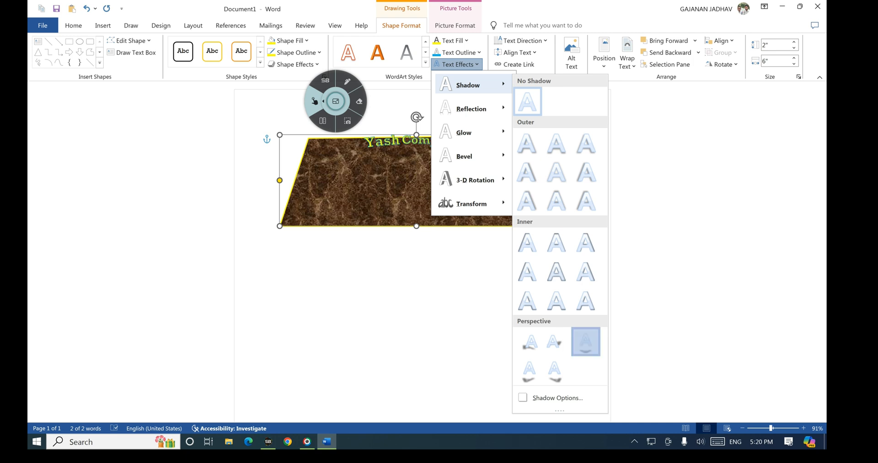
left_click(585, 342)
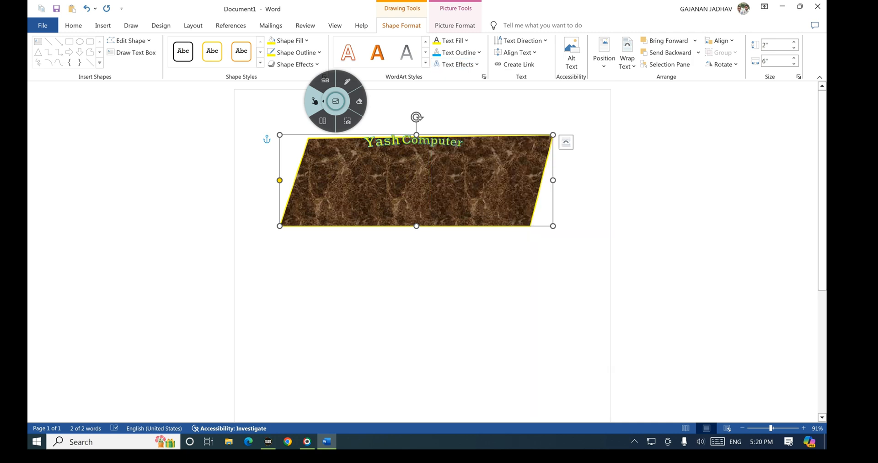
left_click(347, 81)
mouse_move(489, 37)
left_mouse_down()
mouse_move(547, 39)
mouse_move(485, 35)
left_mouse_up()
left_click(315, 101)
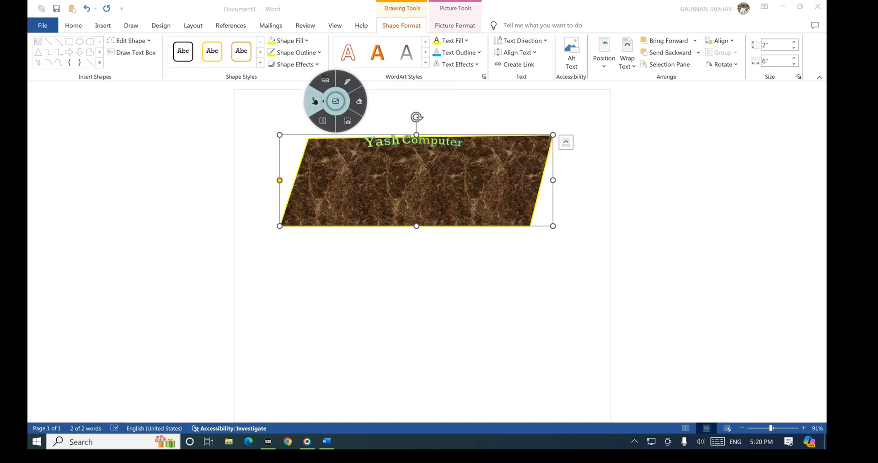
left_click(521, 40)
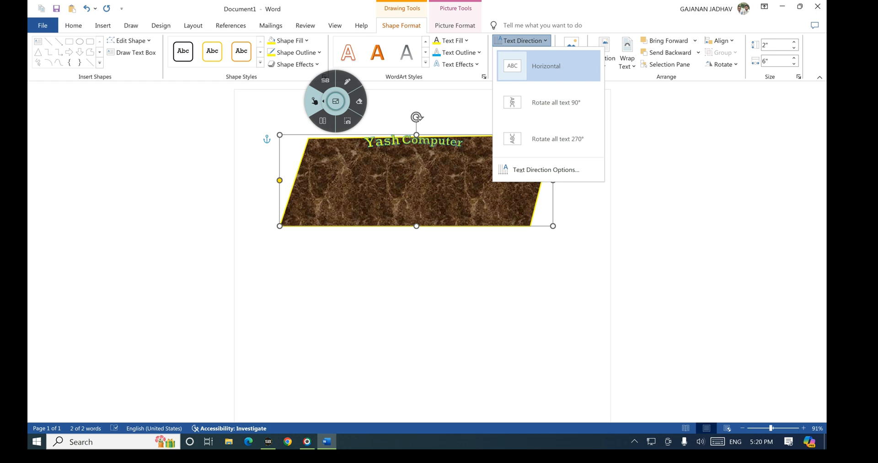
Step: Rotate the shape text 270°, then 90°, then set it back to Horizontal
key("Down")
key("Down")
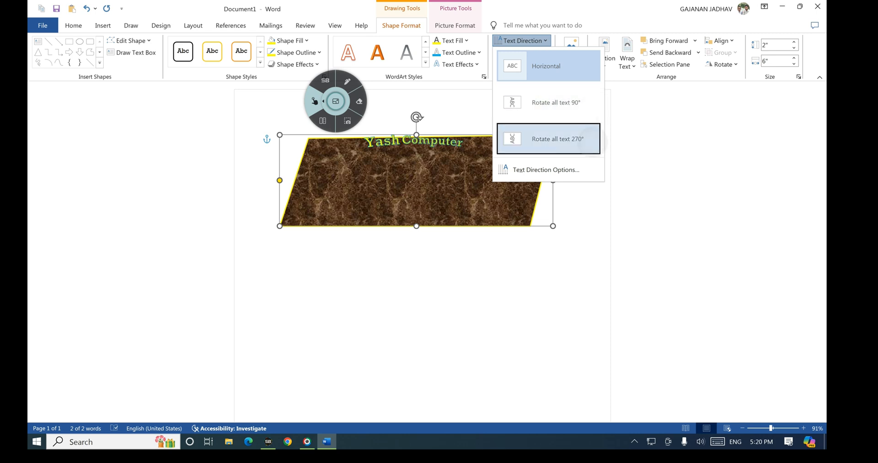
key("Return")
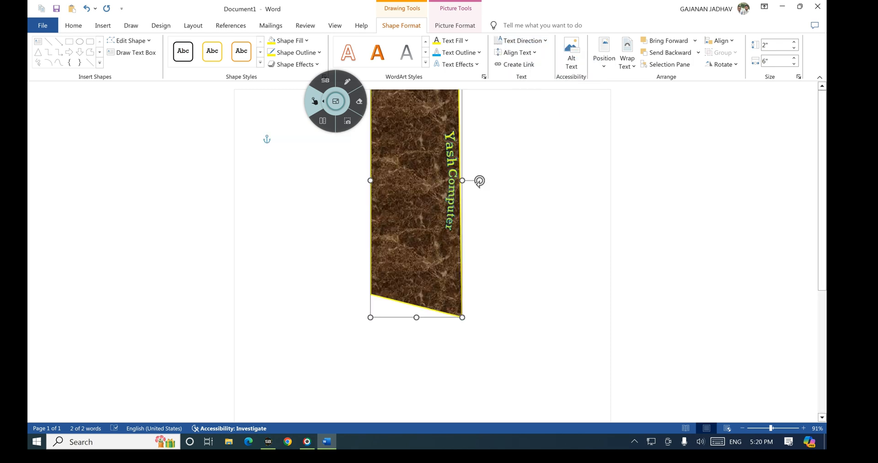
left_click(520, 41)
left_click(537, 99)
left_click(521, 41)
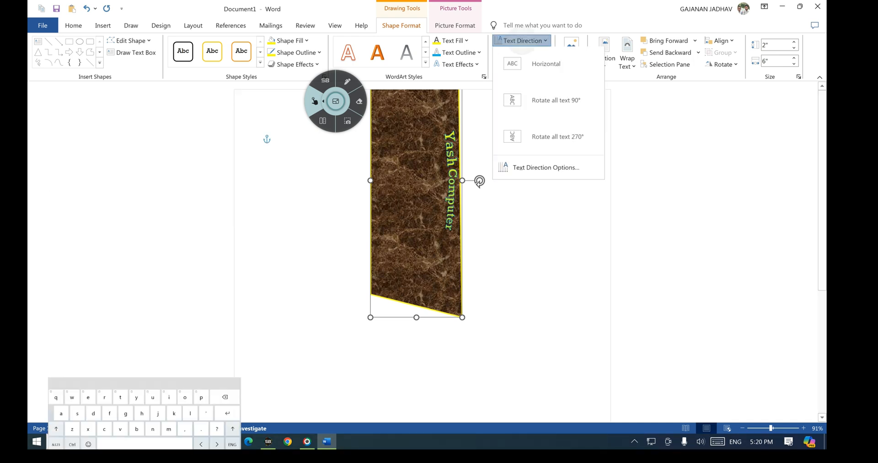
left_click(546, 66)
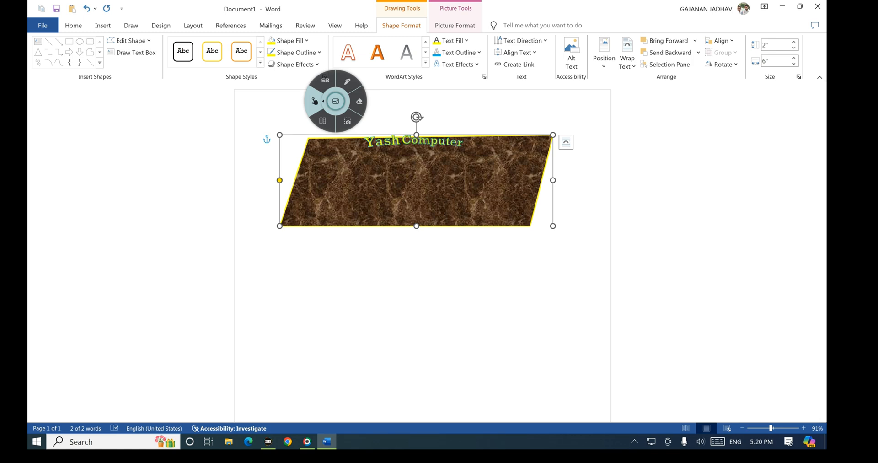
Step: Undo the three most recent changes to the shape
left_click(86, 8)
left_click(87, 9)
left_click(87, 9)
left_click(86, 8)
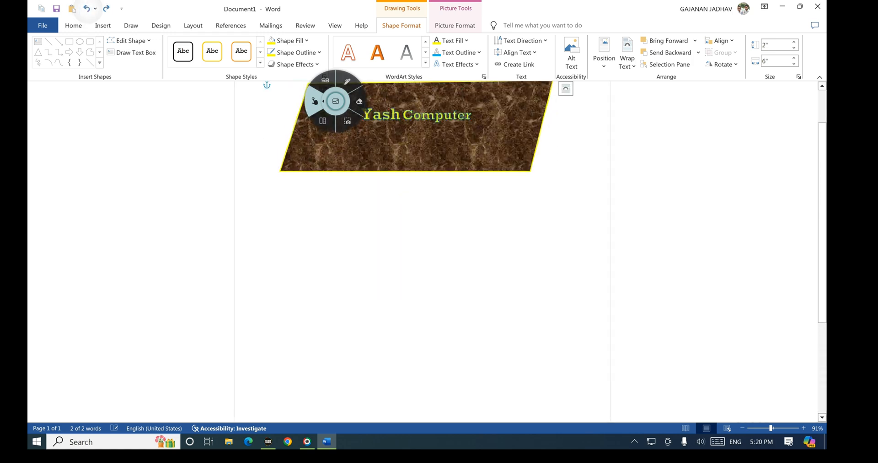
Step: Keep the shape text middle-aligned, then align it to the Top, with an on-screen annotation
scroll(416, 183, "up", 2)
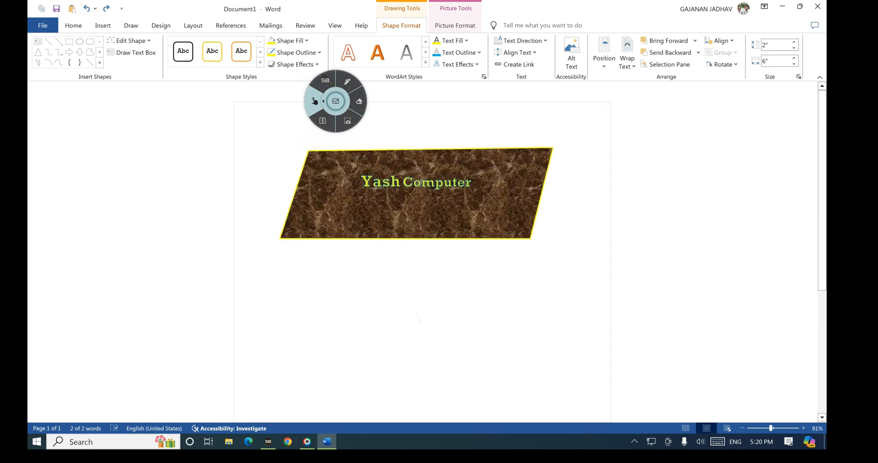
left_click(347, 82)
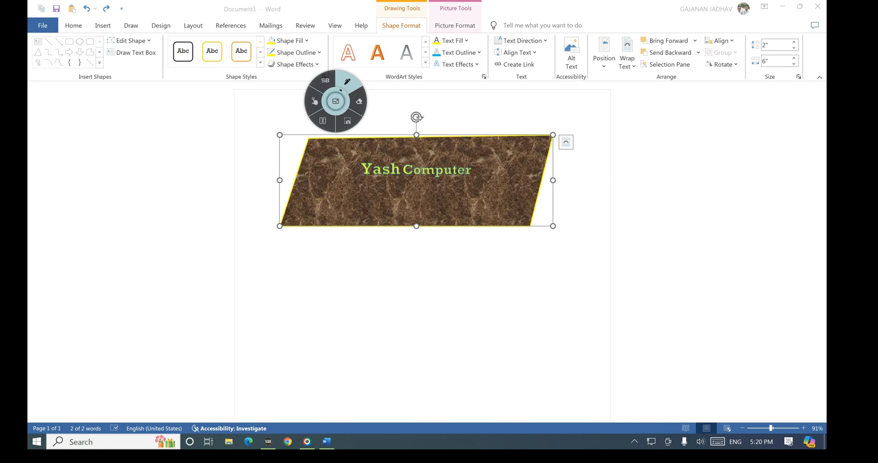
mouse_move(491, 59)
left_mouse_down()
mouse_move(542, 53)
mouse_move(494, 48)
left_mouse_up()
left_click(314, 101)
left_click(515, 52)
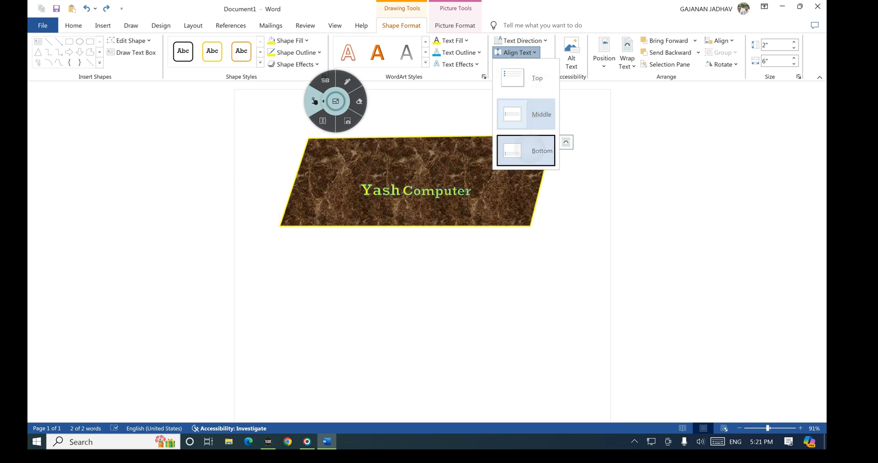
left_click(526, 151)
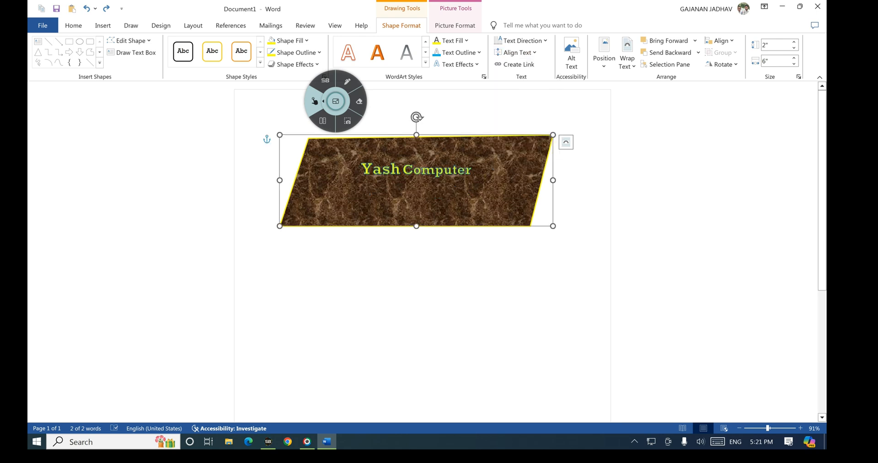
left_click(516, 53)
left_click(531, 80)
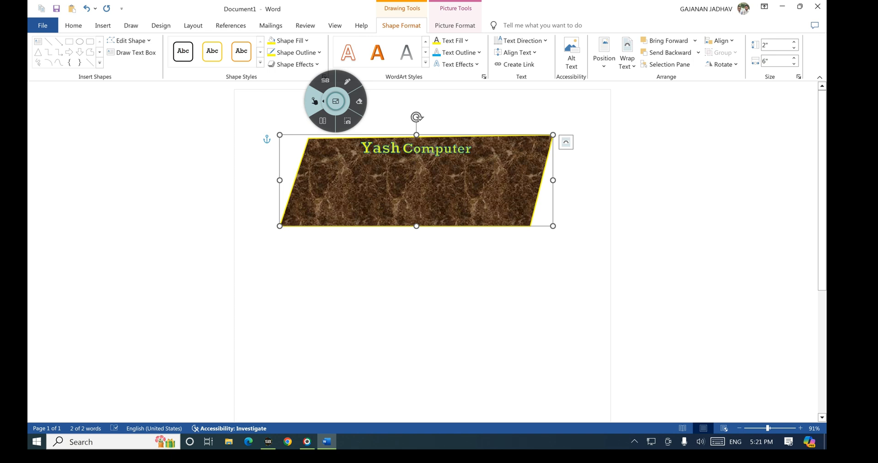
Step: Move the text back to Middle, then align it to Bottom, circling it each time
left_click(347, 81)
mouse_move(355, 137)
left_mouse_down()
mouse_move(479, 151)
mouse_move(352, 136)
left_mouse_up()
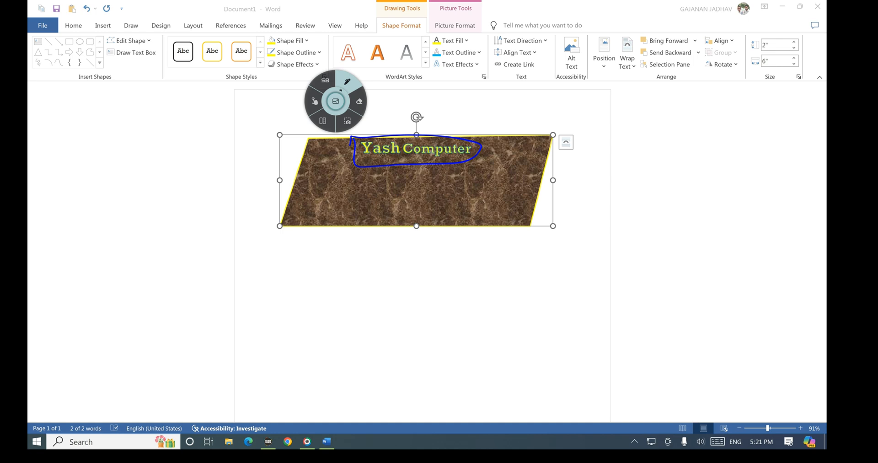
left_click(315, 101)
left_click(518, 53)
left_click(532, 114)
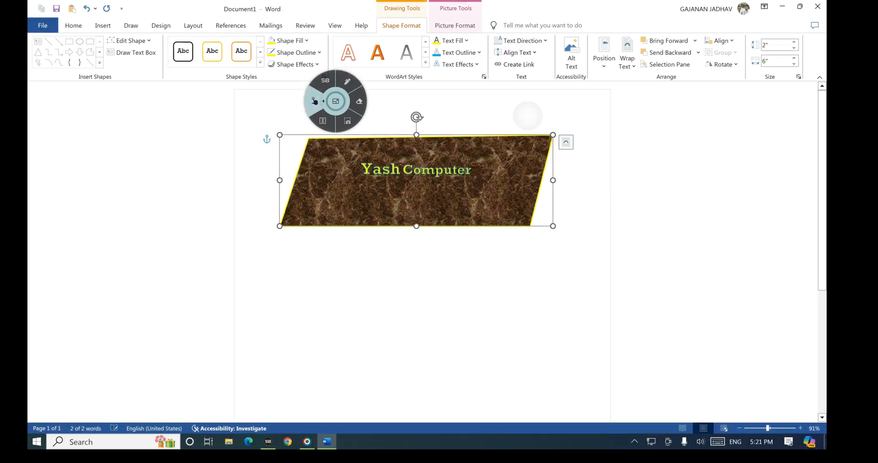
left_click(347, 82)
mouse_move(359, 159)
left_mouse_down()
mouse_move(396, 177)
mouse_move(432, 160)
left_mouse_up()
left_click(321, 101)
left_click(518, 53)
left_click(532, 149)
left_click(347, 81)
mouse_move(360, 182)
left_mouse_down()
mouse_move(471, 195)
mouse_move(357, 177)
left_mouse_up()
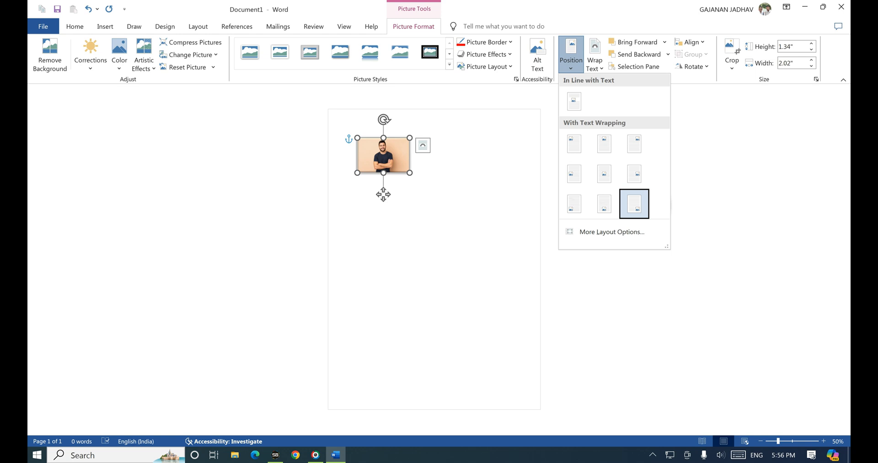
Step: Position the man's photo at Top Center of the page with square wrapping
left_click(634, 204)
left_click(571, 55)
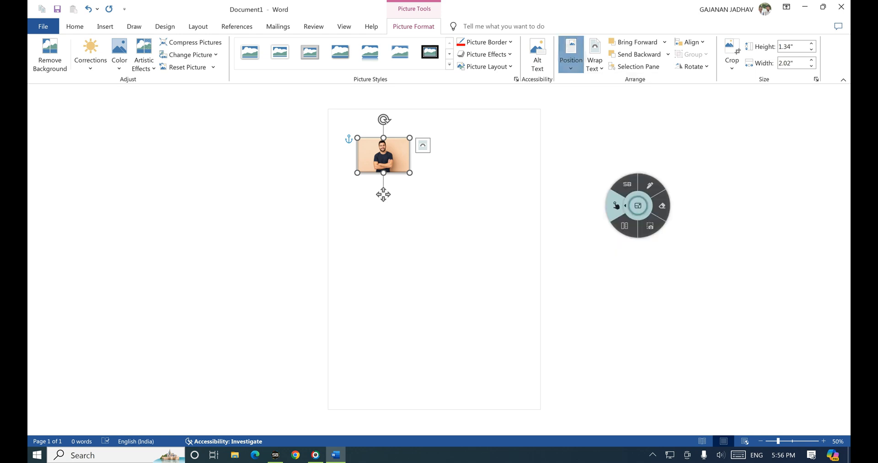
left_click(574, 143)
left_click(571, 55)
left_click(604, 144)
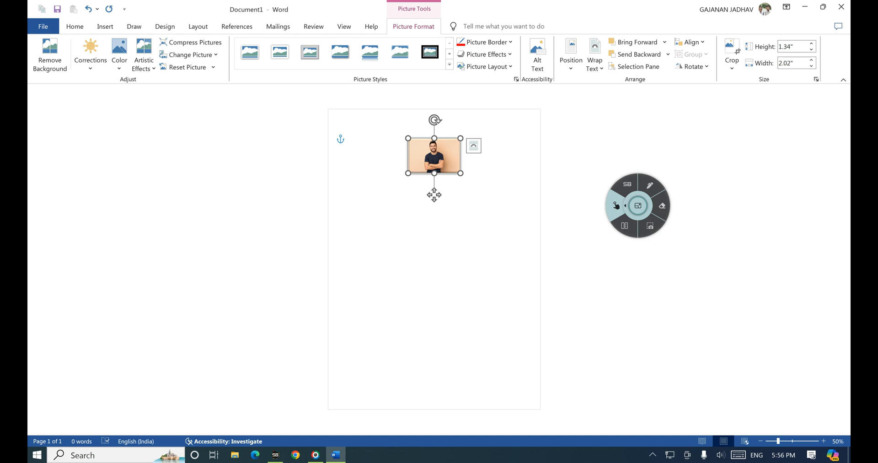
Step: Start typing '=rand' on the first line using the touch keyboard
left_click(433, 194)
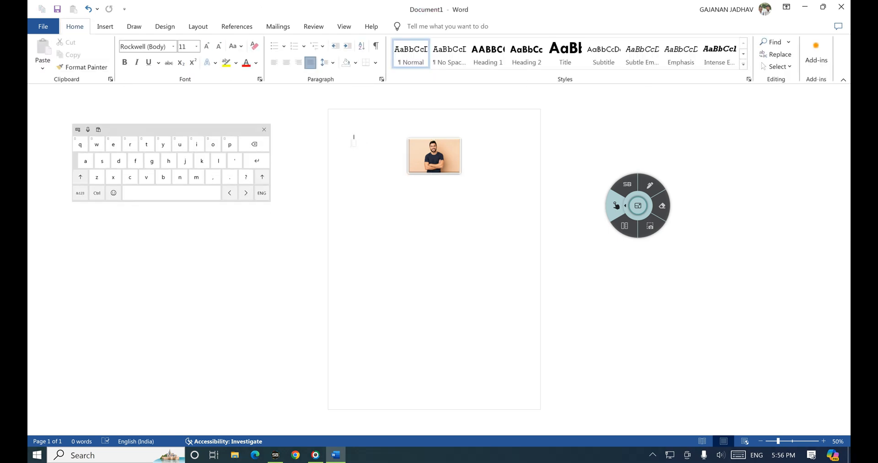
left_click(80, 192)
type("=")
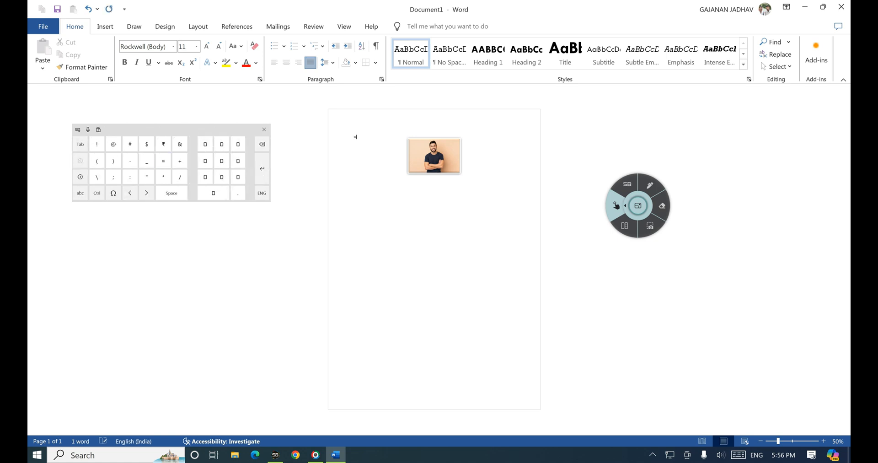
left_click(80, 192)
type("rand")
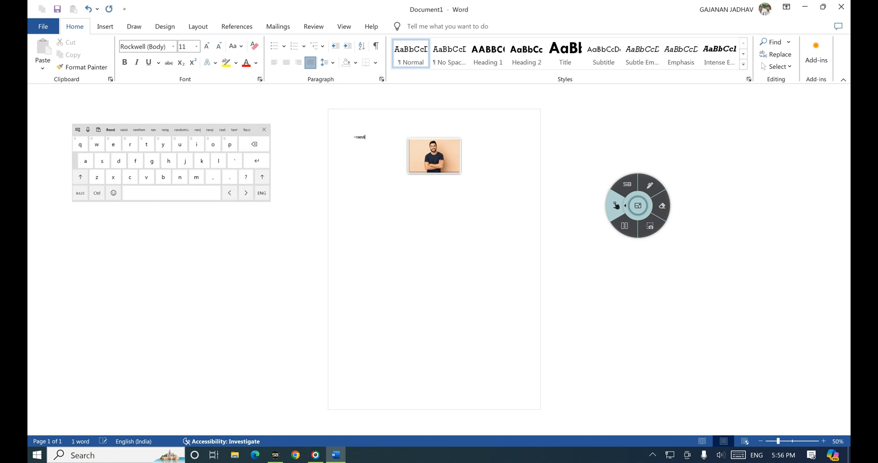
Step: Finish the =rand( formula and press Enter to generate sample paragraphs around the photo
left_click(80, 192)
type("(")
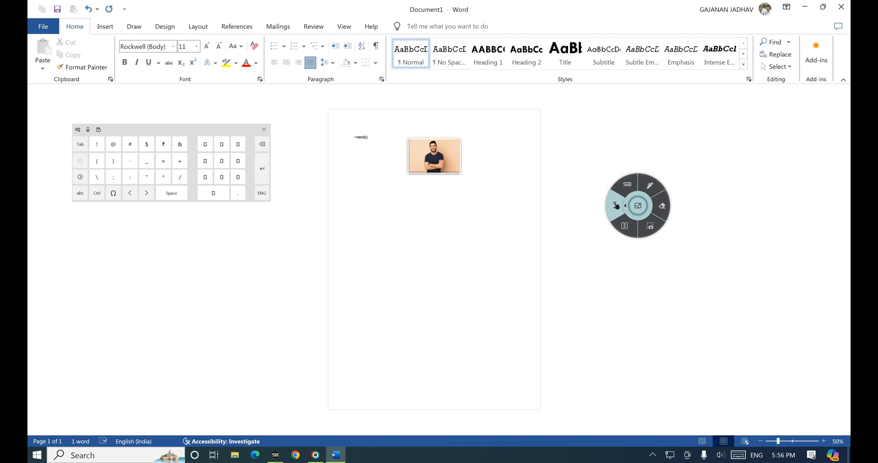
scroll(346, 151, "up", 5)
scroll(328, 206, "up", 2)
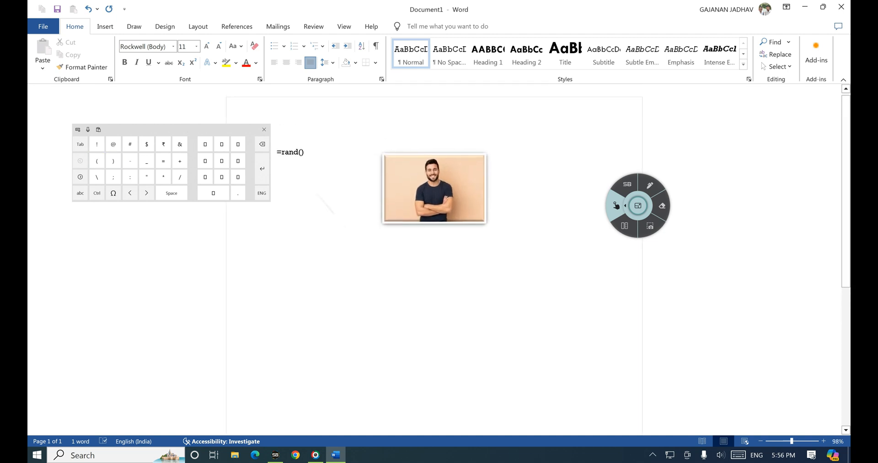
left_click_drag(183, 130, 143, 115)
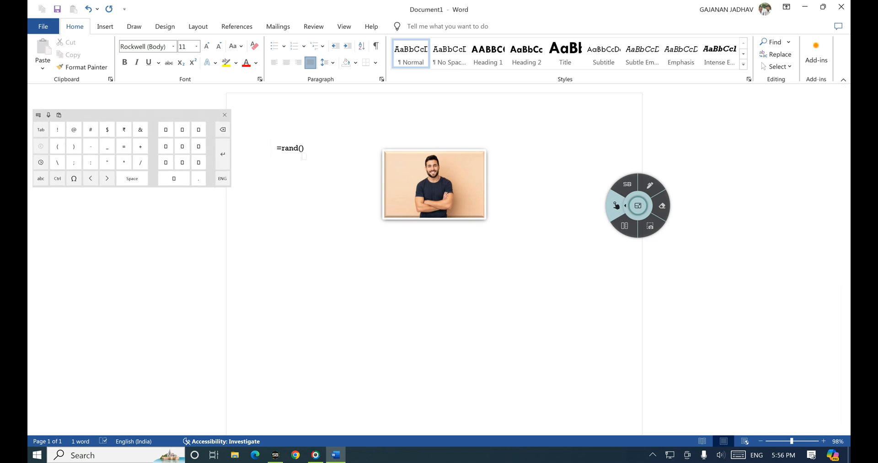
key("Return")
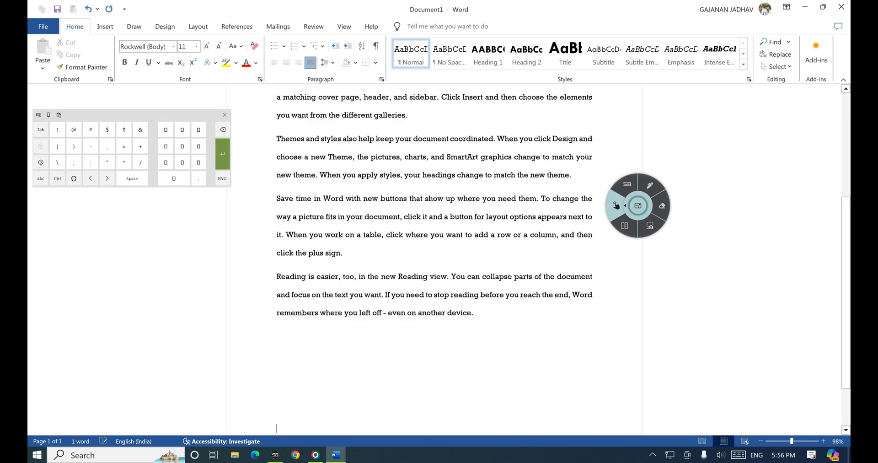
scroll(434, 258, "up", 8)
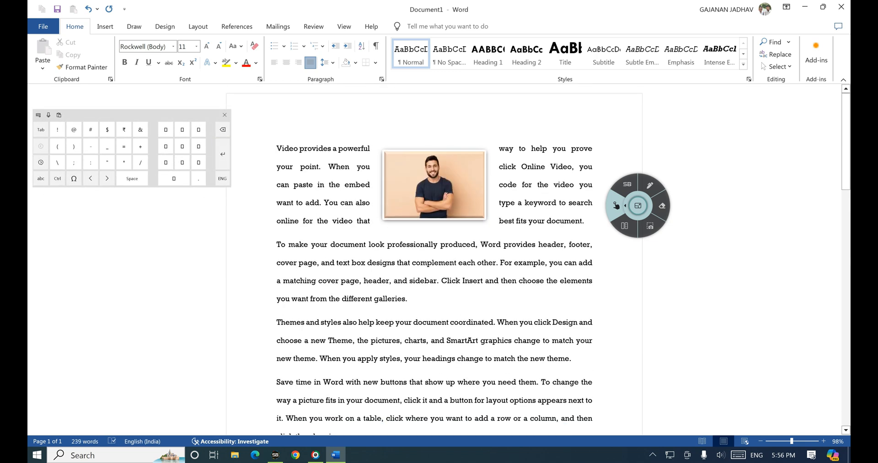
Step: Drag the photo left of the text and highlight Picture Format options with annotations
left_click_drag(434, 184, 370, 194)
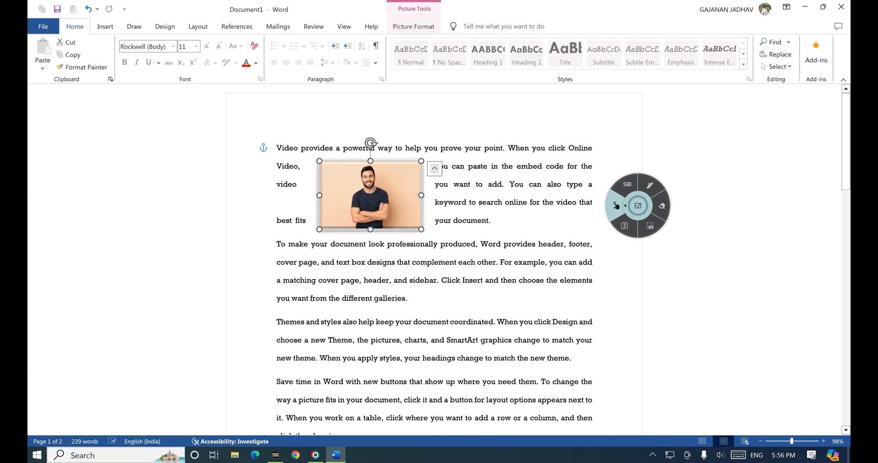
left_click(413, 26)
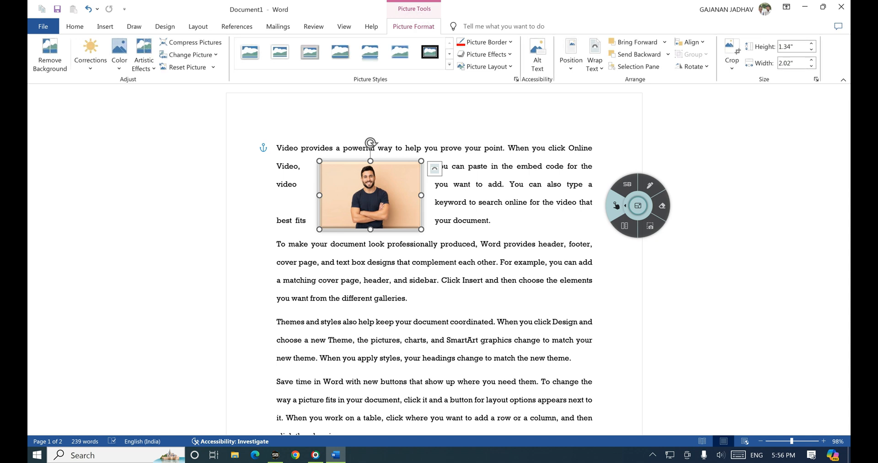
left_click(649, 184)
mouse_move(414, 15)
left_mouse_down()
mouse_move(388, 25)
mouse_move(444, 20)
mouse_move(432, 16)
left_mouse_up()
left_click(616, 205)
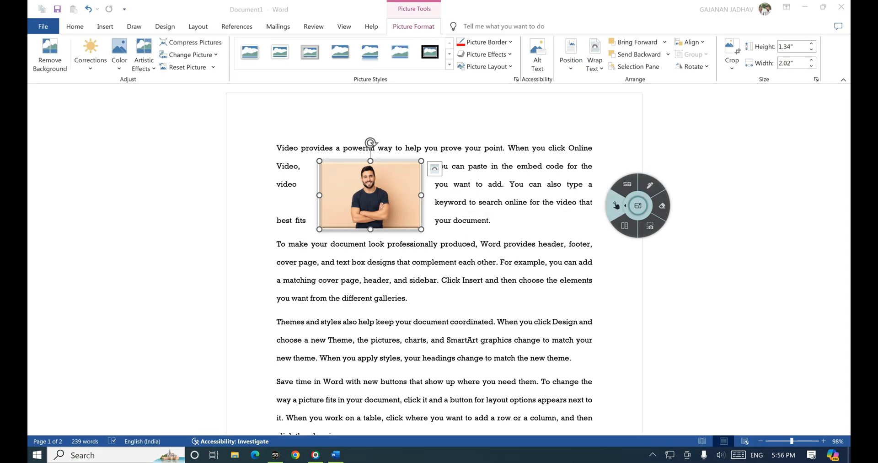
left_click(649, 185)
mouse_move(583, 41)
left_mouse_down()
mouse_move(584, 78)
mouse_move(606, 44)
mouse_move(577, 35)
mouse_move(582, 64)
left_mouse_up()
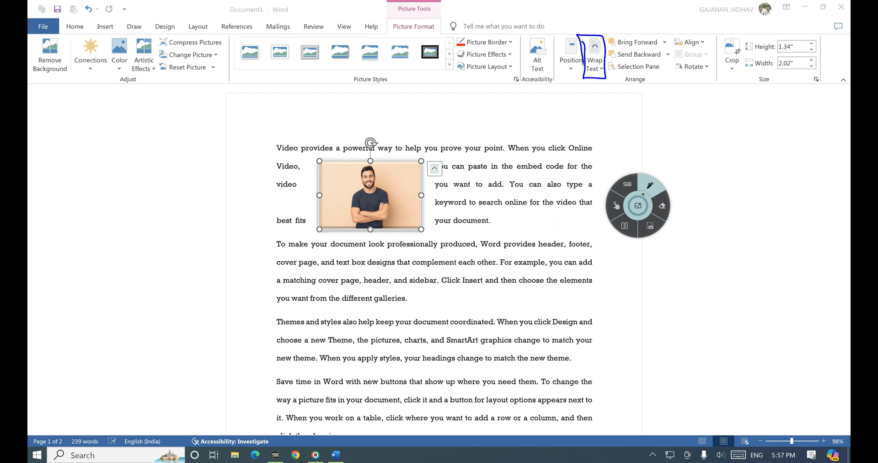
Step: Try In Line with Text, then apply Square wrapping and drag the photo into the second paragraph
left_click(594, 62)
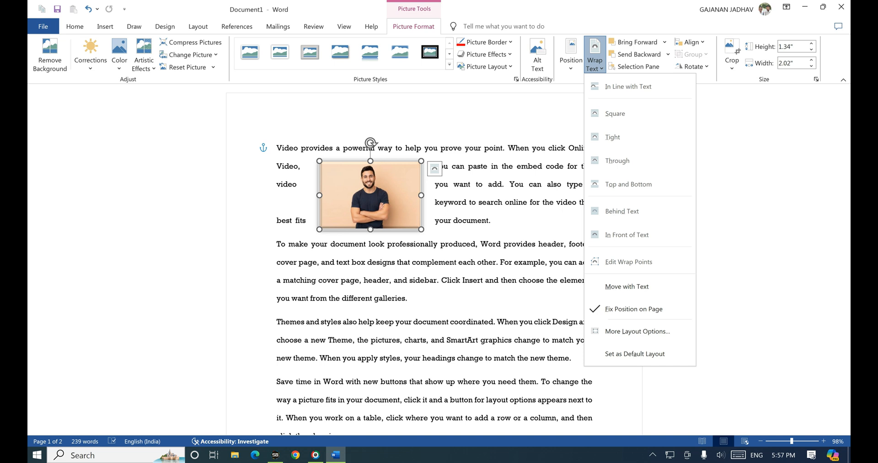
left_click(627, 86)
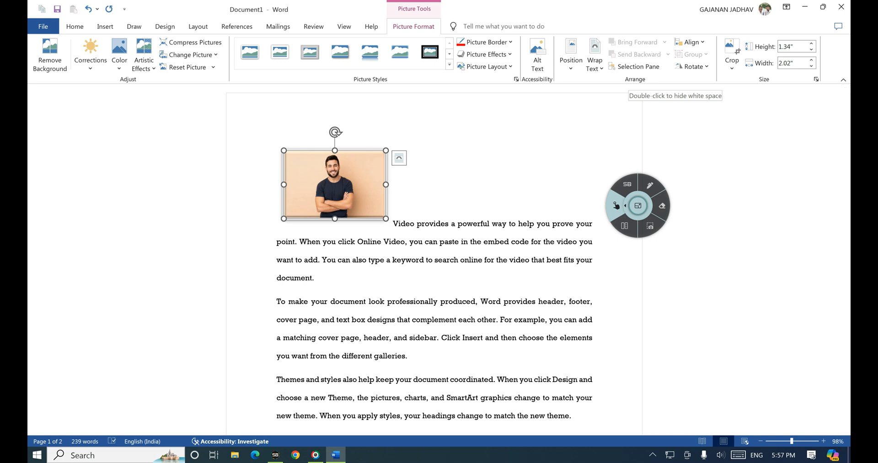
left_click(594, 60)
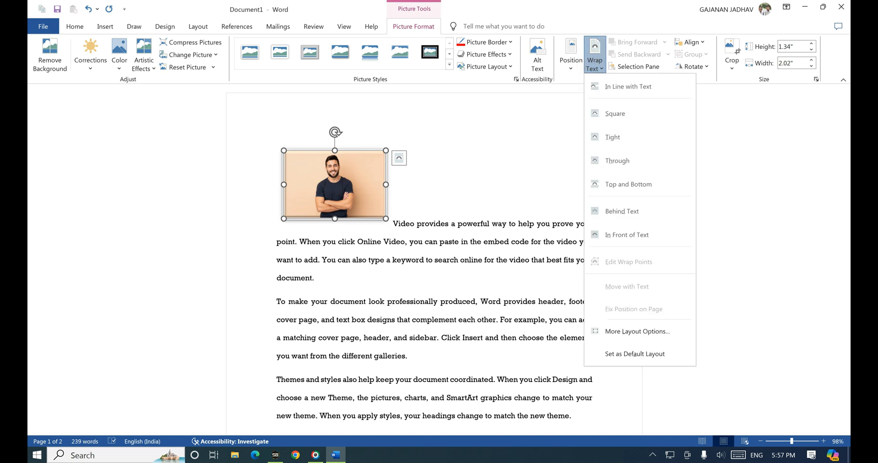
left_click(614, 113)
left_click_drag(335, 184, 409, 262)
left_click(594, 64)
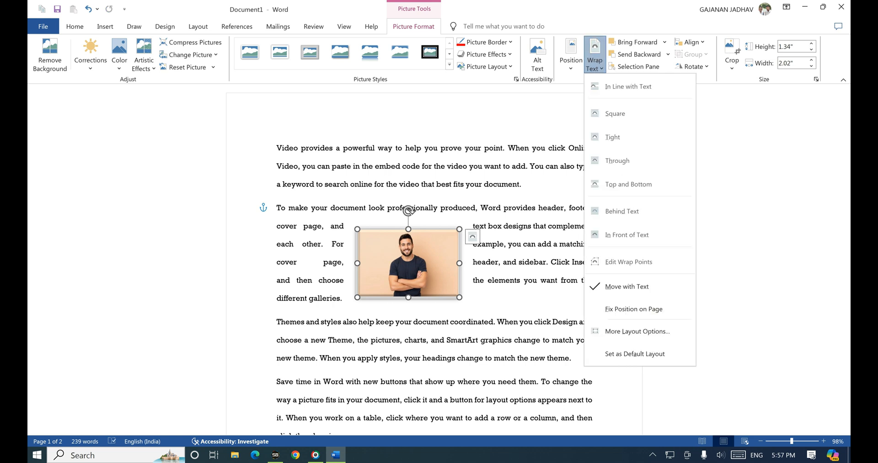
Step: Set the man's photo to Top and Bottom text wrapping
left_click(613, 137)
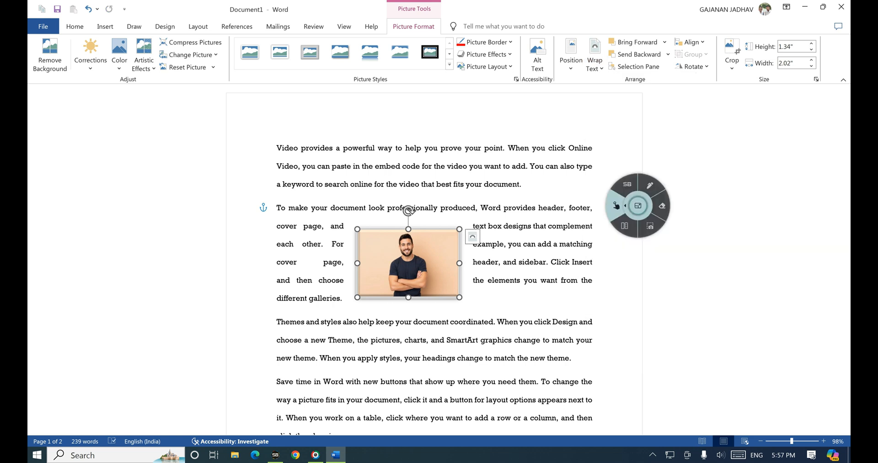
left_click(595, 64)
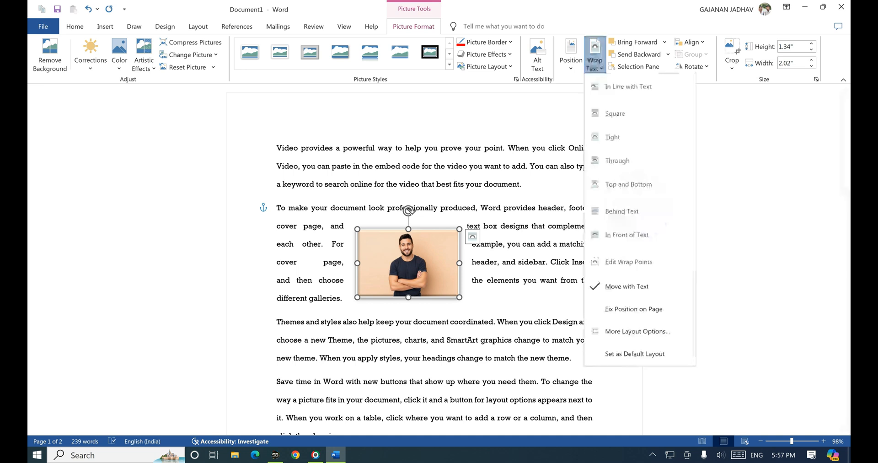
left_click(628, 184)
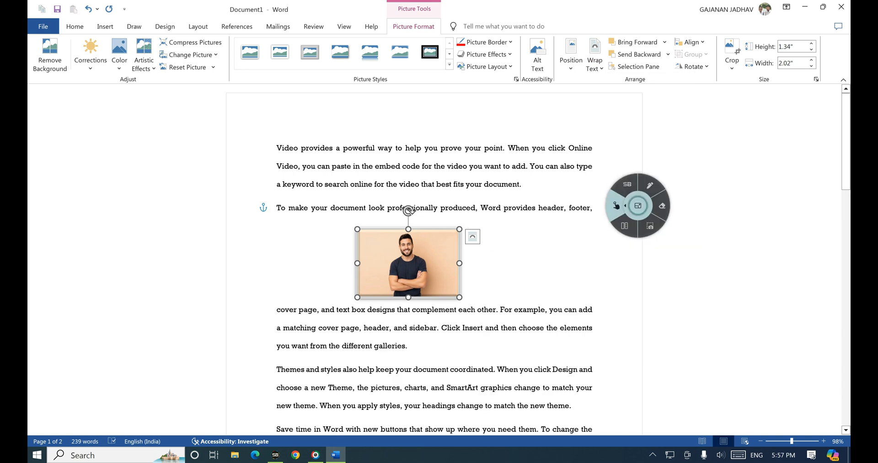
Step: Draw ink lines marking the text above and below the photo, then clear the ink
left_click(649, 185)
left_click_drag(279, 227, 515, 225)
left_click_drag(329, 299, 484, 298)
left_click_drag(433, 314, 437, 391)
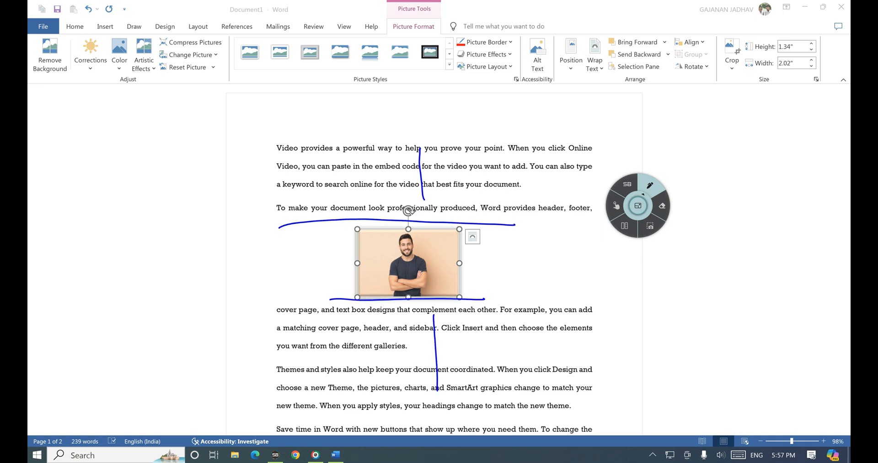
left_click(616, 205)
left_click(594, 64)
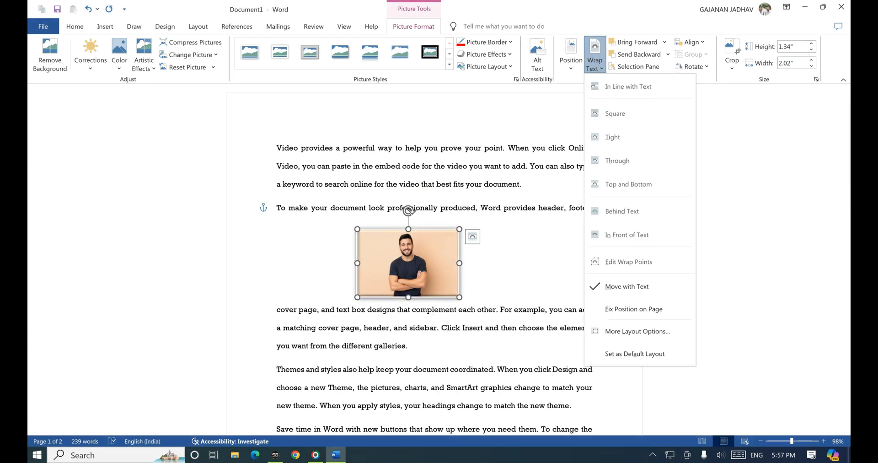
Step: Put the photo behind the text and mark it with ink strokes, then clear them
left_click(626, 235)
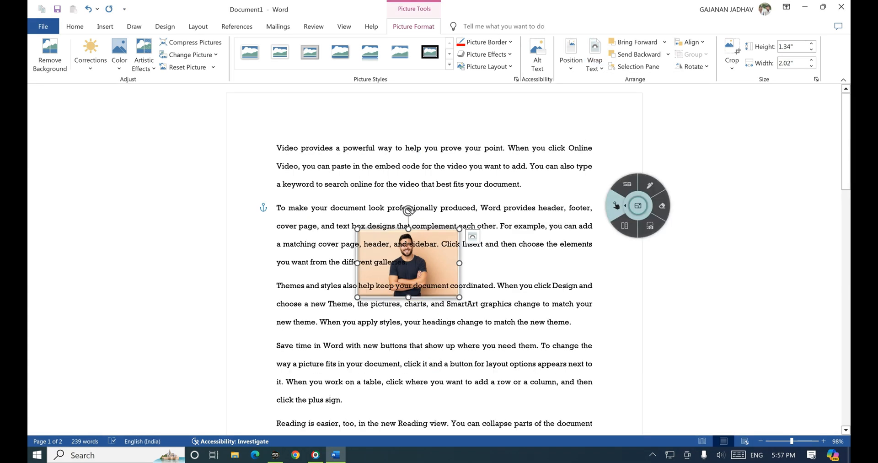
left_click(649, 185)
left_click_drag(494, 256, 461, 260)
left_click_drag(369, 245, 452, 246)
left_click_drag(369, 262, 404, 264)
mouse_move(375, 272)
left_mouse_down()
mouse_move(412, 289)
mouse_move(435, 260)
left_mouse_up()
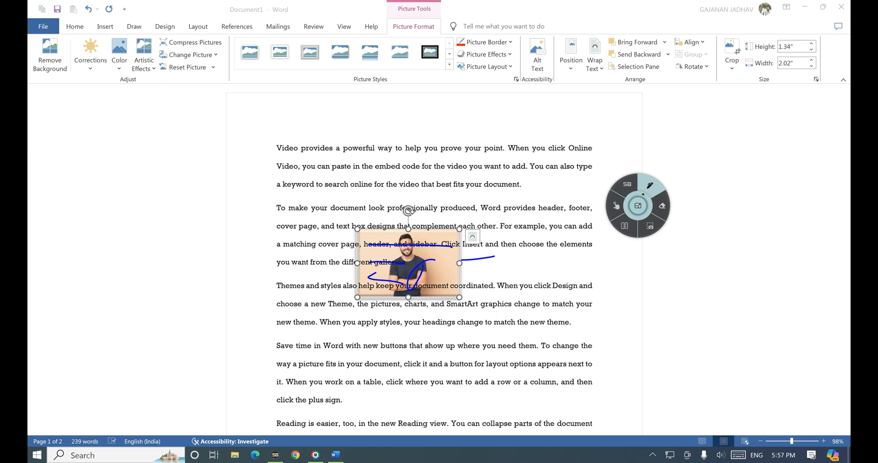
left_click(616, 205)
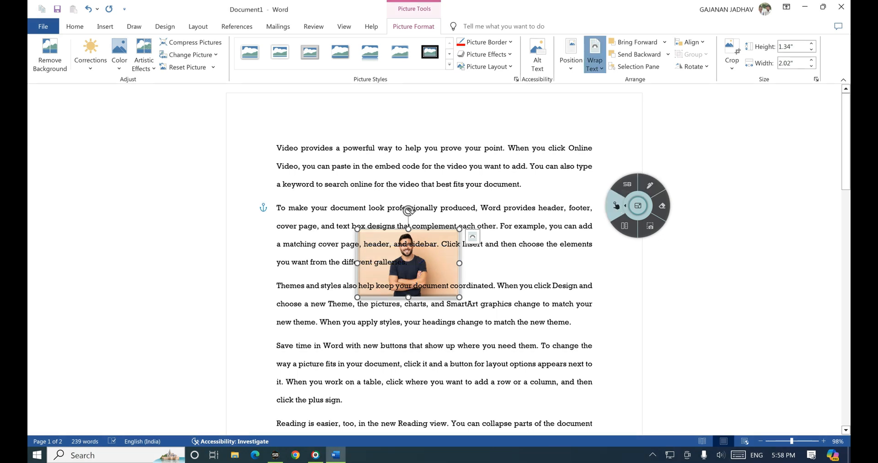
Step: Switch the photo to In Front of Text and drag it up over the first paragraph
left_click(594, 57)
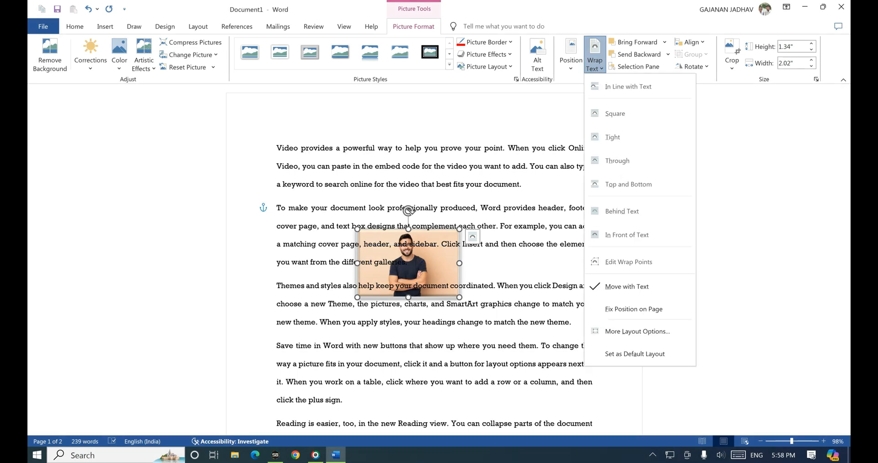
left_click(626, 234)
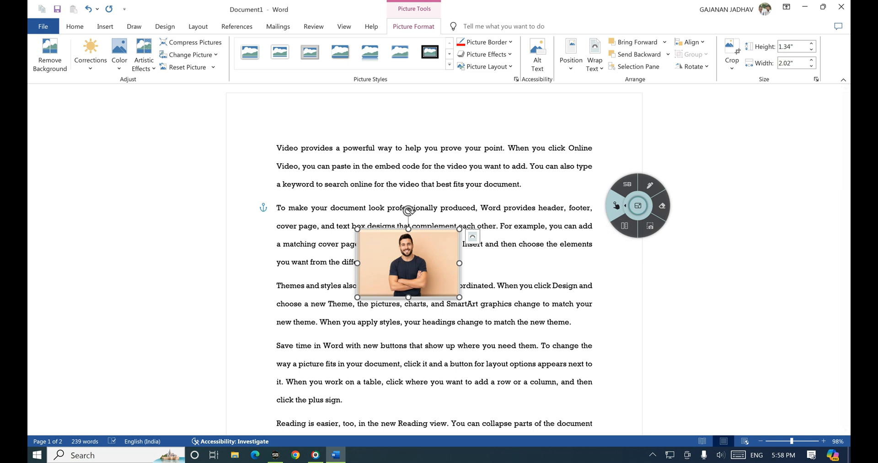
left_click_drag(408, 263, 420, 213)
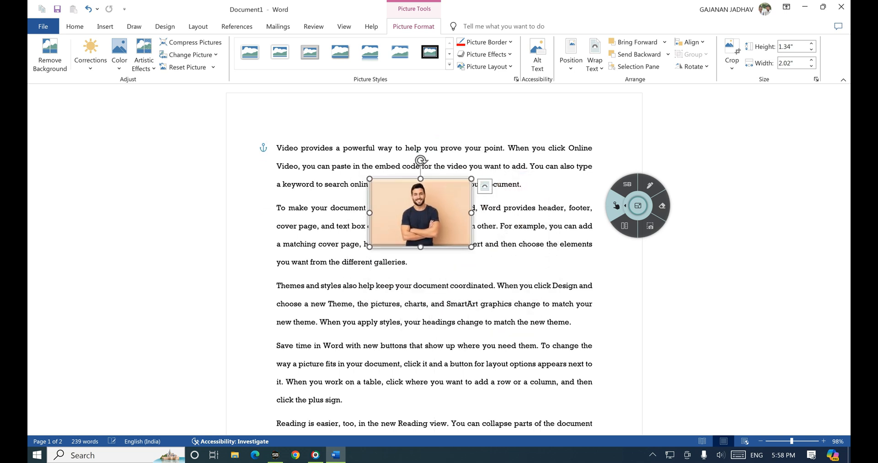
left_click(594, 60)
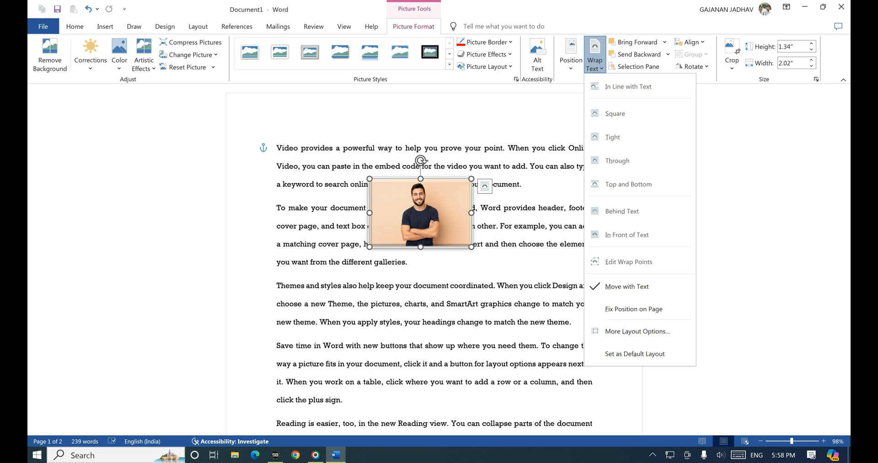
left_click(485, 186)
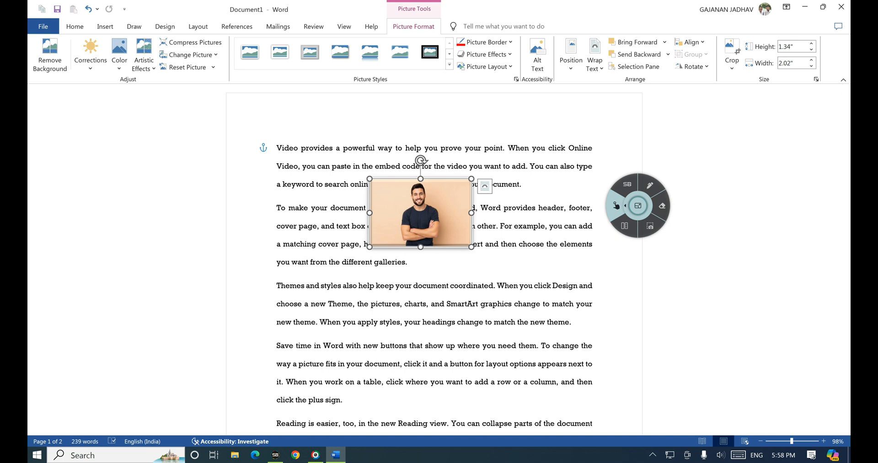
left_click(649, 185)
mouse_move(586, 51)
left_mouse_down()
mouse_move(584, 84)
mouse_move(605, 44)
mouse_move(578, 48)
left_mouse_up()
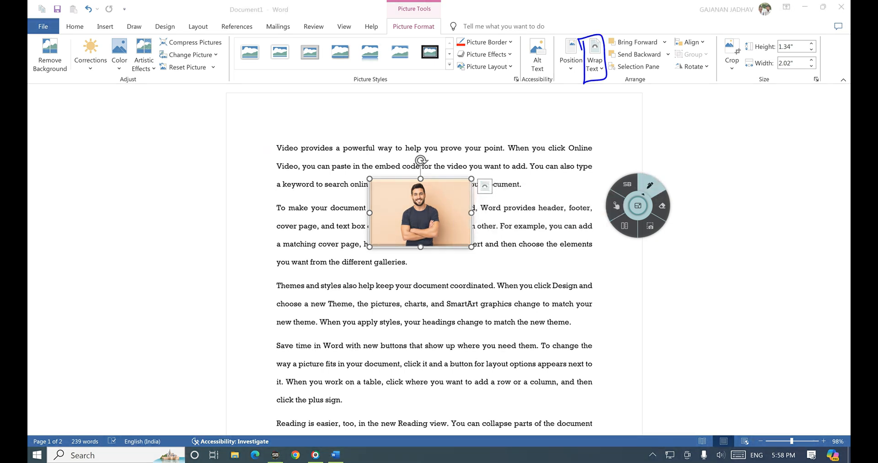
left_click(616, 205)
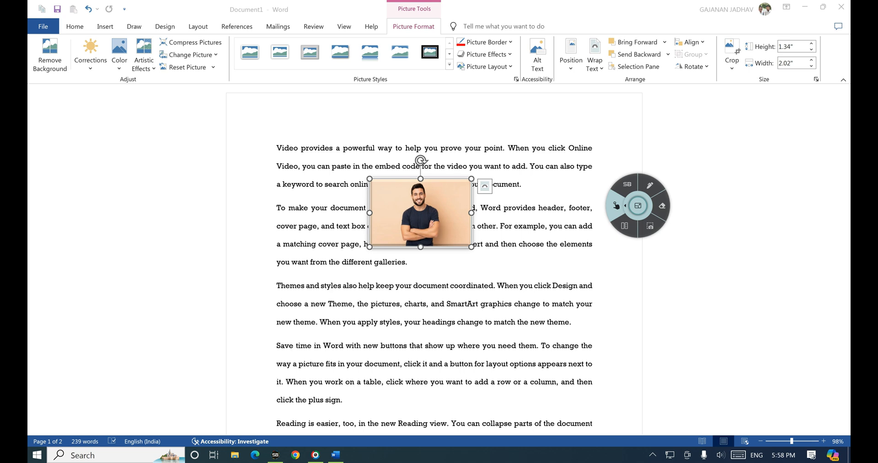
left_click(649, 185)
mouse_move(616, 48)
left_mouse_down()
mouse_move(658, 47)
mouse_move(624, 61)
mouse_move(666, 59)
left_mouse_up()
left_click(616, 205)
left_click(297, 227)
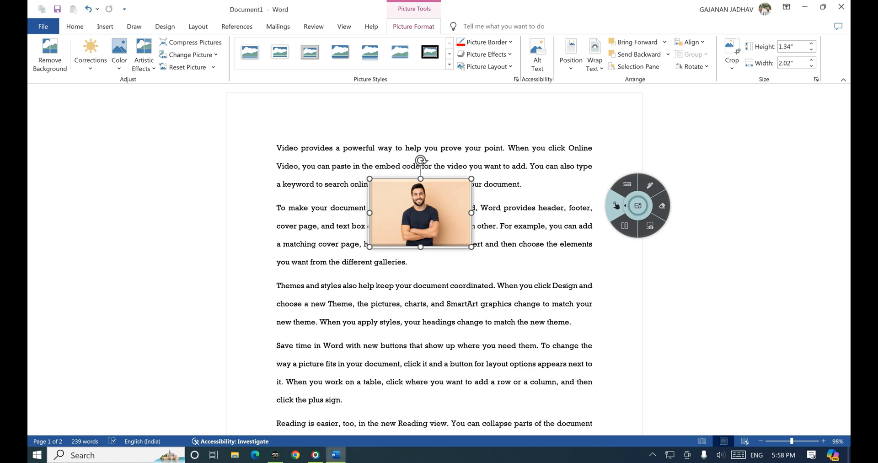
Step: Insert Screenshot (50) from this device and shrink it to 2.19" by 1.23"
left_click(104, 26)
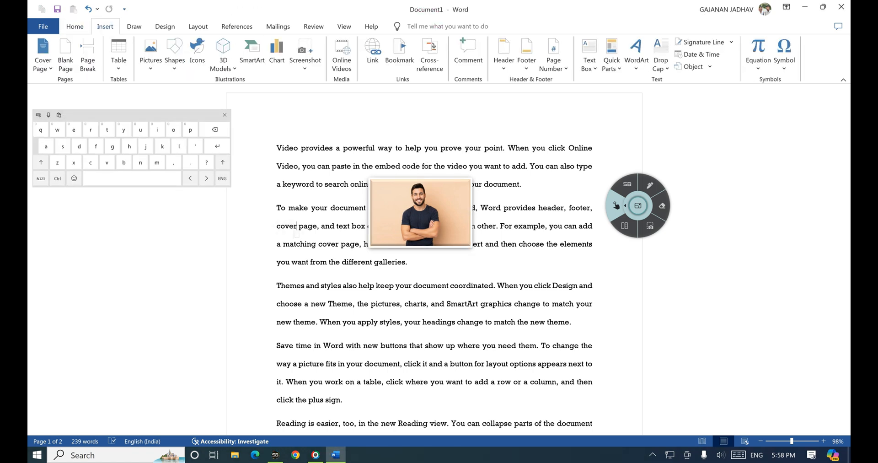
left_click(150, 53)
left_click(176, 75)
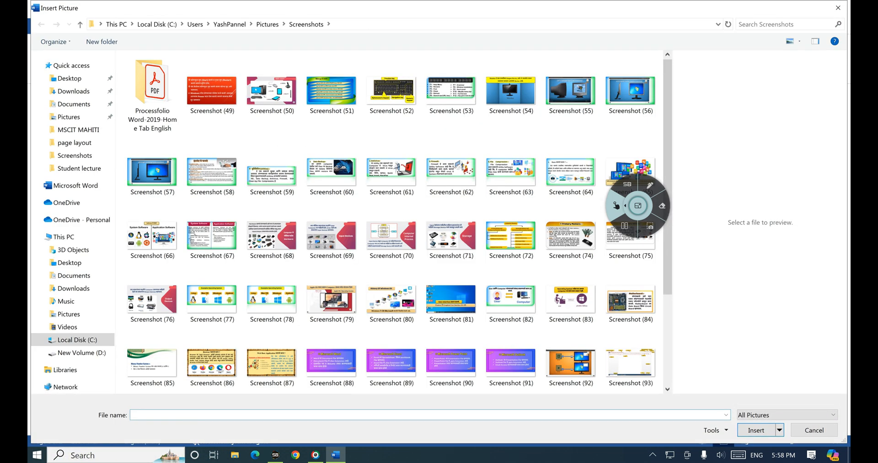
left_click(272, 91)
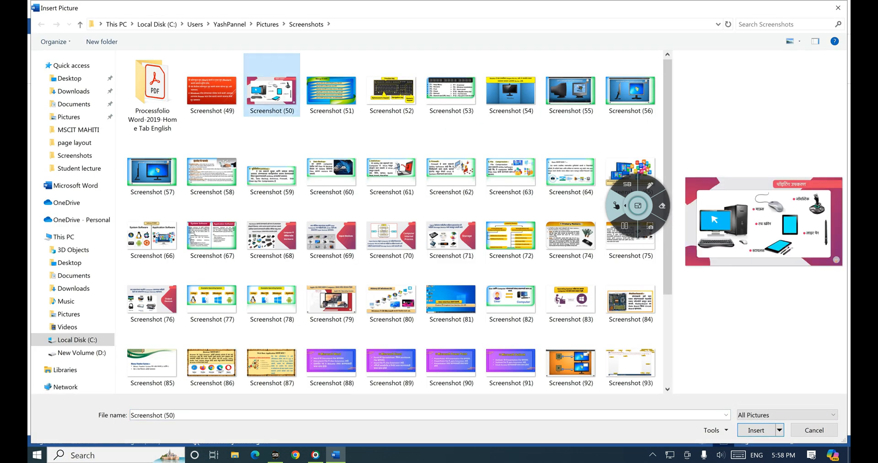
left_click(755, 430)
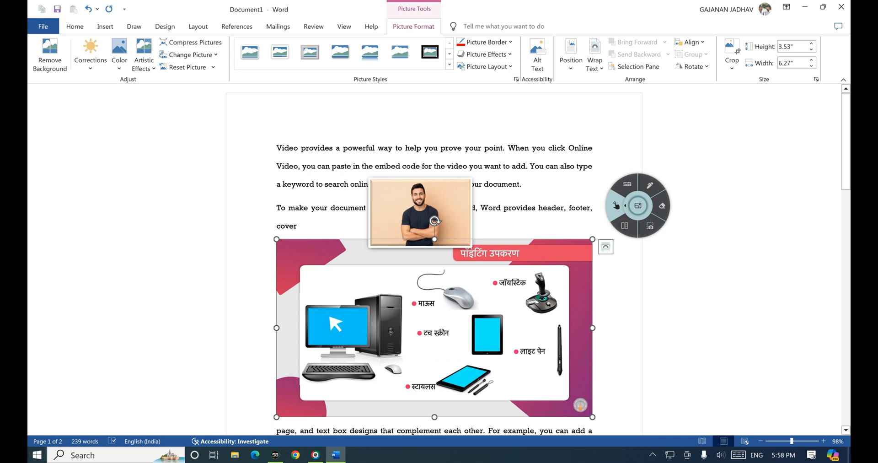
left_click_drag(592, 417, 386, 301)
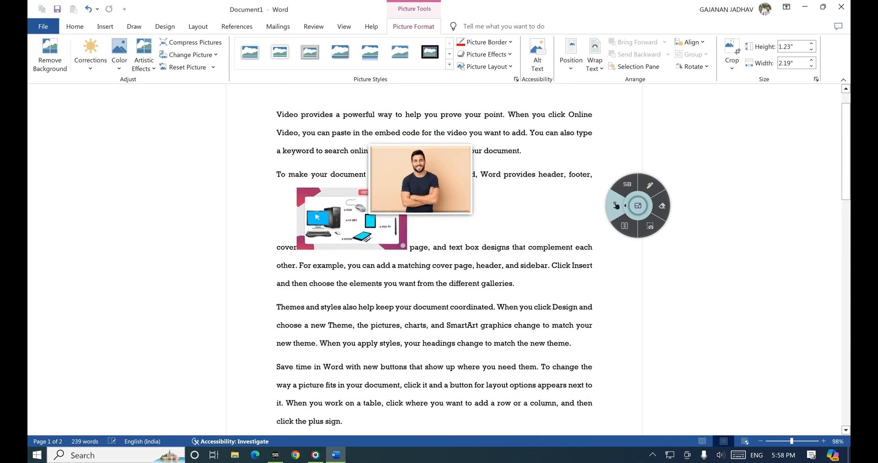
Step: Cut and paste the devices picture after 'cover', wrap it Square, and move it onto the man's photo
left_click(385, 238)
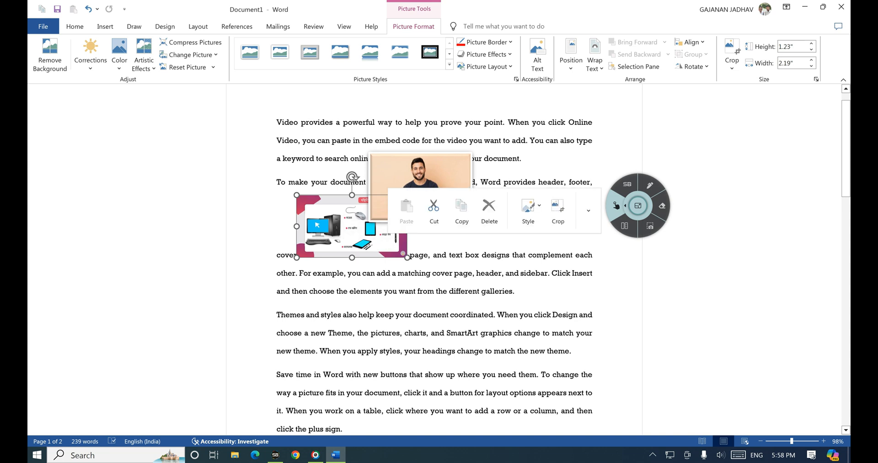
left_click(435, 209)
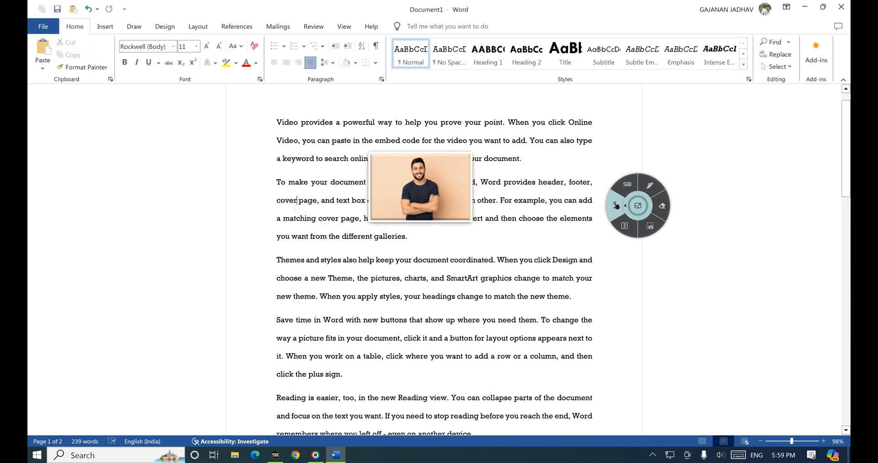
key("ctrl+v")
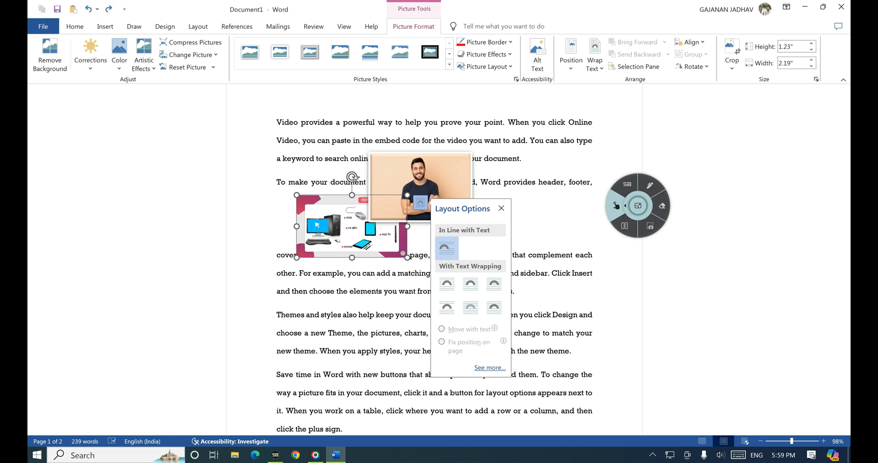
left_click(447, 284)
left_click_drag(352, 226, 464, 200)
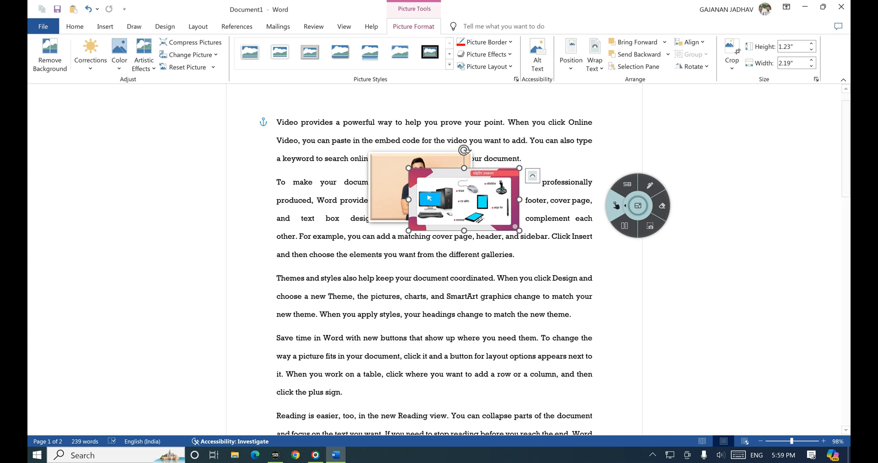
Step: Bring the man's photo forward in front of the devices picture, circling Bring Forward in ink
left_click(389, 192)
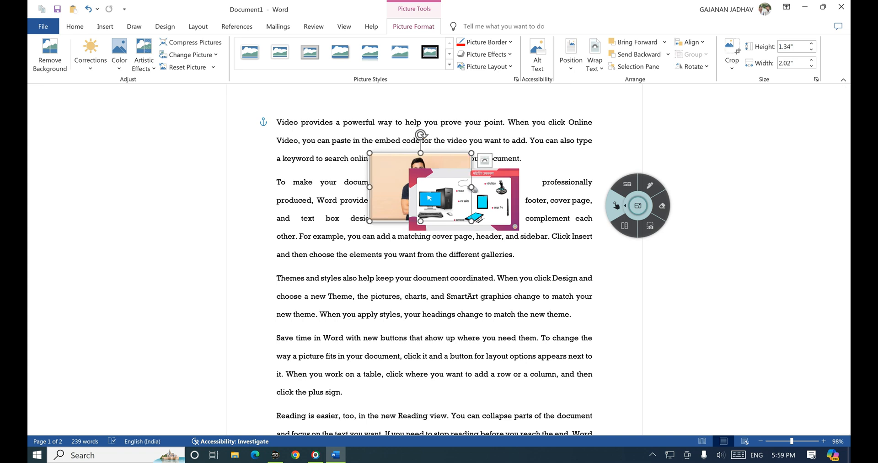
left_click(649, 185)
mouse_move(615, 49)
left_mouse_down()
mouse_move(665, 43)
mouse_move(608, 29)
mouse_move(618, 49)
left_mouse_up()
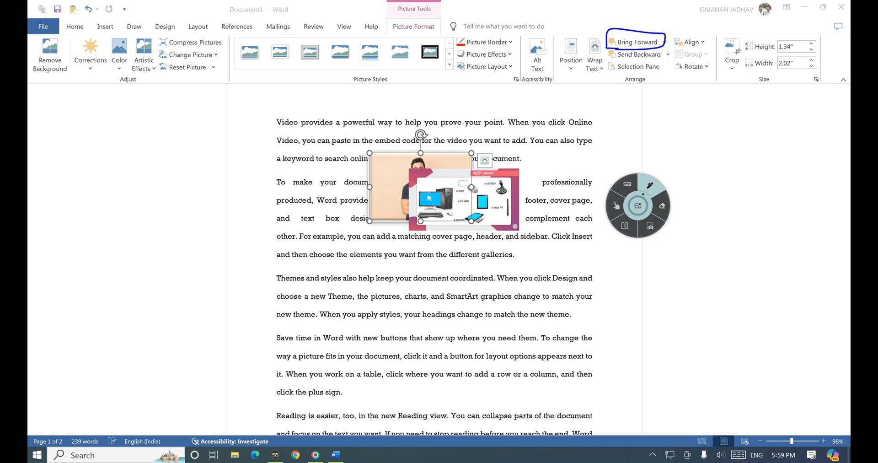
left_click(616, 205)
left_click(638, 42)
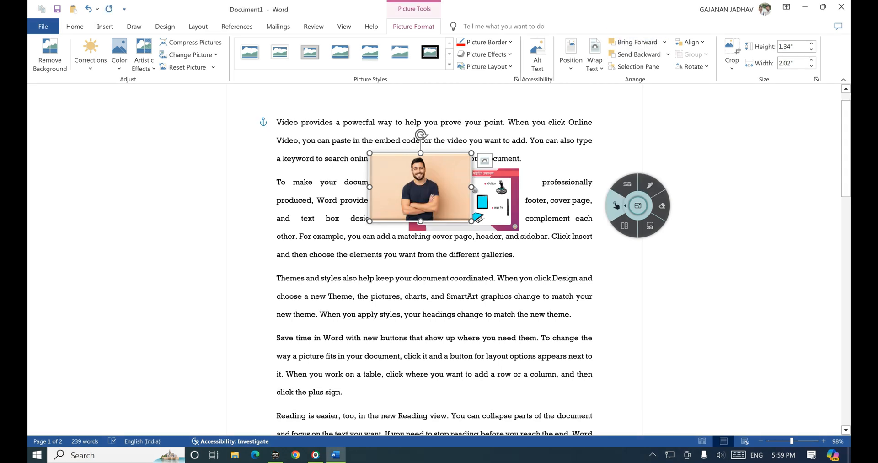
Step: Mark the overlapping pictures in ink, then send the man's photo behind the devices picture
left_click(649, 184)
mouse_move(402, 163)
left_mouse_down()
mouse_move(392, 178)
mouse_move(405, 166)
left_mouse_up()
left_click_drag(498, 188, 502, 188)
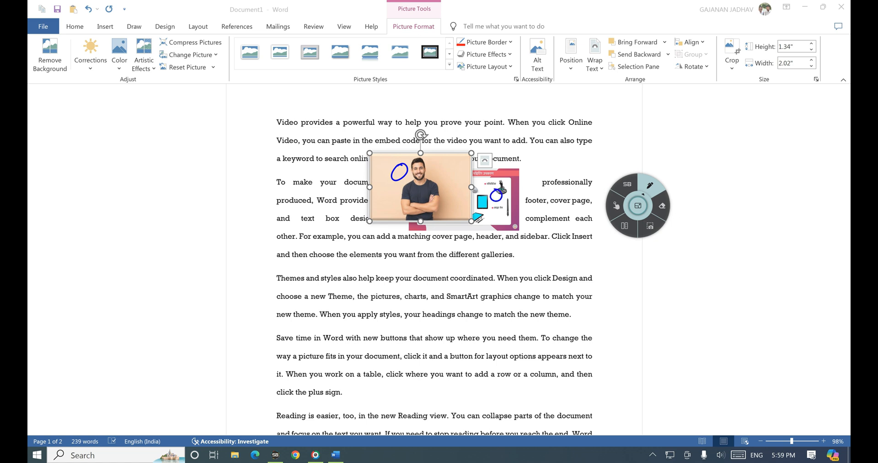
mouse_move(446, 172)
left_mouse_down()
mouse_move(490, 169)
mouse_move(485, 183)
left_mouse_up()
left_click(617, 205)
left_click(638, 55)
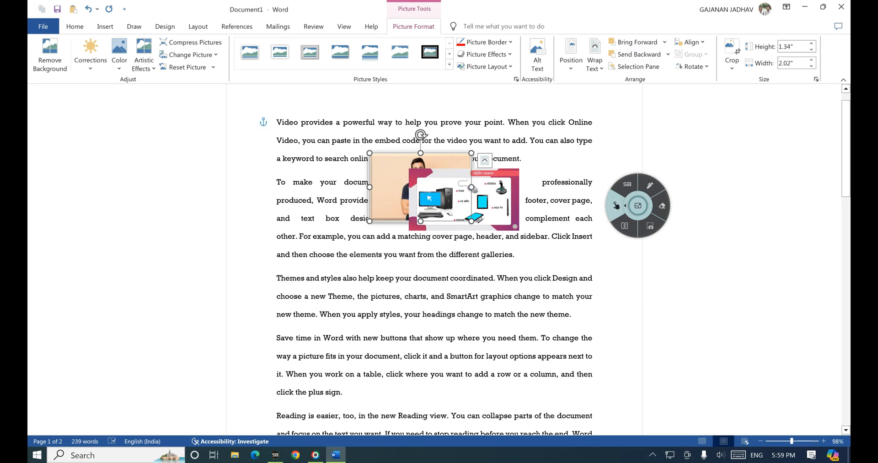
Step: Circle both pictures and tick the two layer-ordering commands in ink, then clear it
left_click(649, 184)
mouse_move(388, 170)
left_mouse_down()
mouse_move(381, 179)
mouse_move(384, 165)
left_mouse_up()
mouse_move(503, 185)
left_mouse_down()
mouse_move(498, 201)
mouse_move(509, 187)
left_mouse_up()
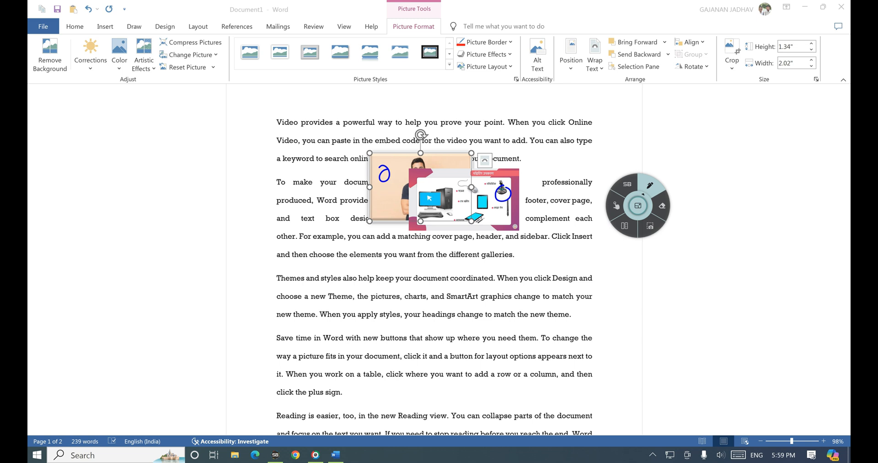
mouse_move(659, 33)
left_mouse_down()
mouse_move(675, 26)
mouse_move(664, 52)
mouse_move(670, 39)
left_mouse_up()
left_click(616, 206)
Step: Highlight Selection Pane in ink, then open the Selection pane listing the page's objects
left_click(649, 184)
mouse_move(662, 64)
left_mouse_down()
mouse_move(606, 60)
mouse_move(640, 81)
mouse_move(661, 60)
left_mouse_up()
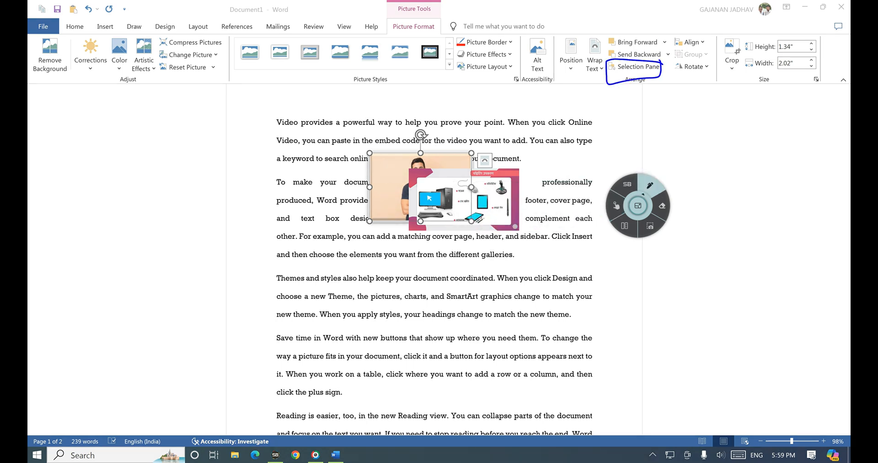
left_click(616, 205)
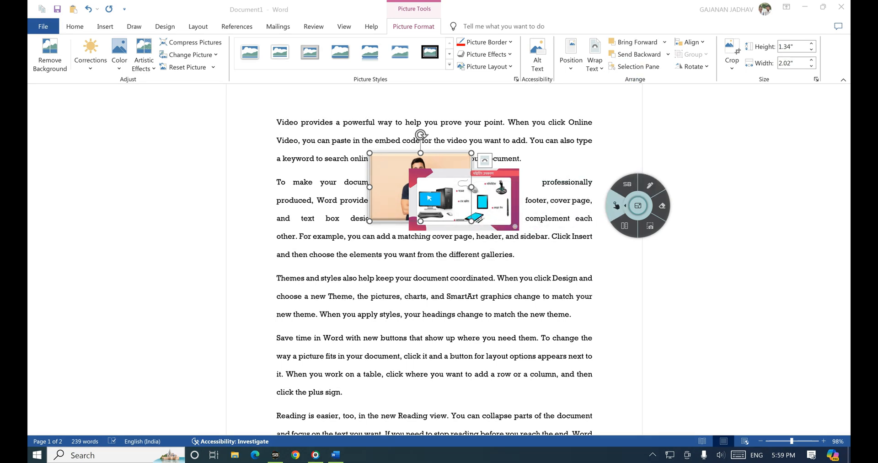
left_click(638, 66)
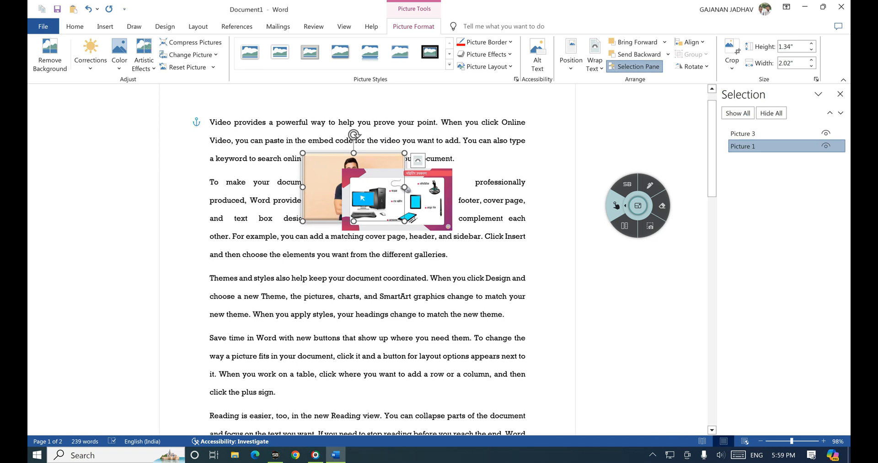
left_click(649, 184)
left_click_drag(820, 138, 821, 142)
mouse_move(436, 192)
left_mouse_down()
mouse_move(331, 165)
mouse_move(349, 181)
left_mouse_up()
mouse_move(483, 151)
left_mouse_down()
mouse_move(486, 164)
mouse_move(518, 166)
mouse_move(526, 157)
left_mouse_up()
left_click(533, 151)
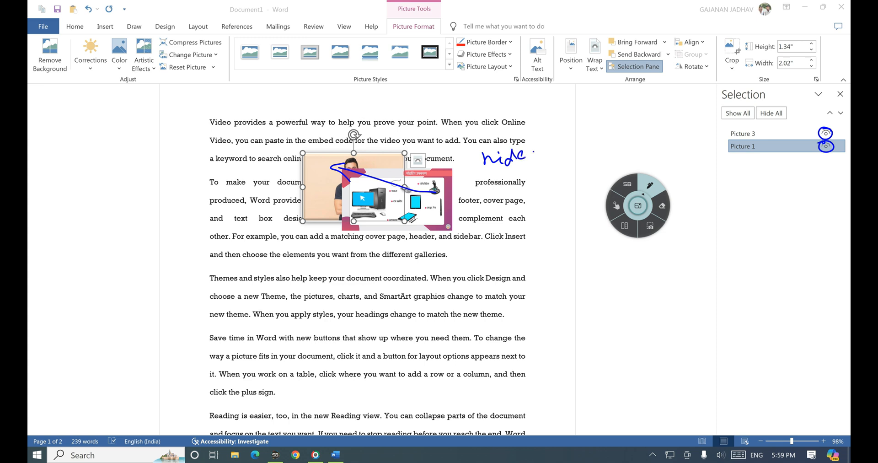
left_click(616, 205)
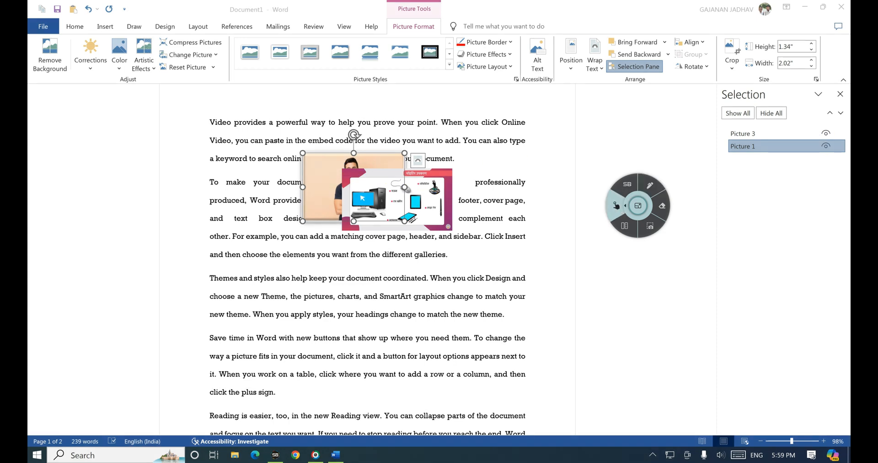
left_click(826, 133)
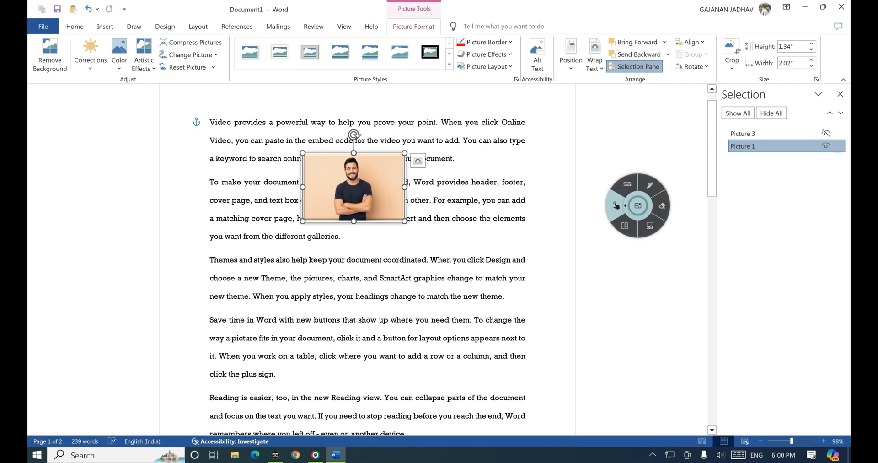
left_click(826, 146)
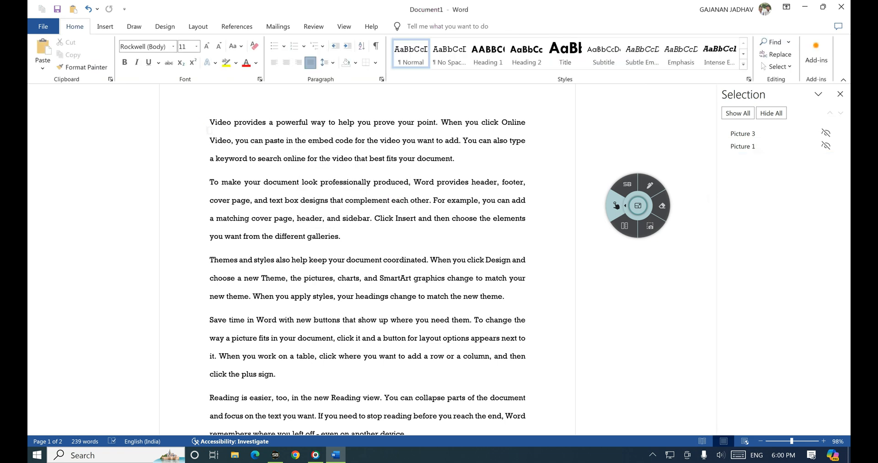
left_click(649, 185)
mouse_move(817, 152)
left_mouse_down()
mouse_move(826, 153)
mouse_move(826, 125)
mouse_move(817, 149)
left_mouse_up()
left_click(616, 205)
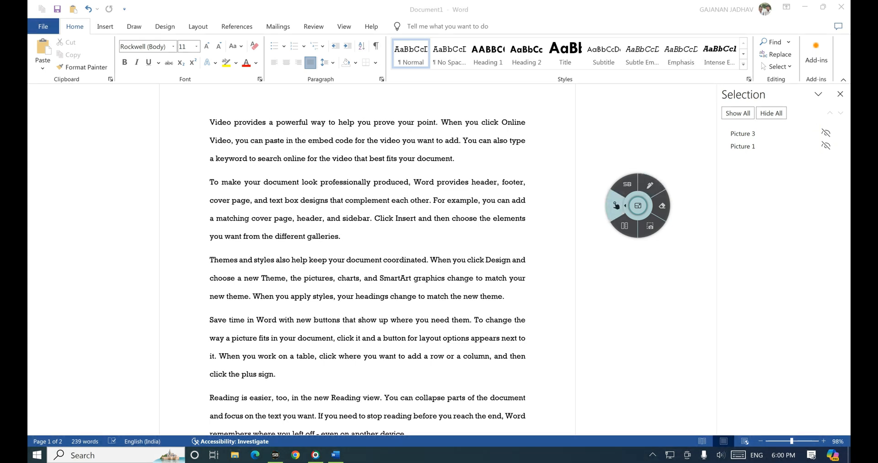
left_click(649, 185)
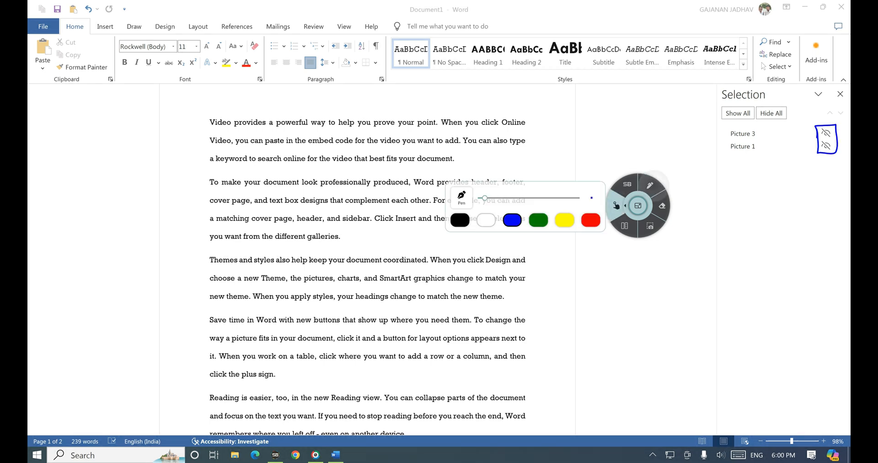
mouse_move(720, 107)
left_mouse_down()
mouse_move(725, 120)
mouse_move(750, 103)
mouse_move(720, 105)
mouse_move(773, 121)
mouse_move(764, 102)
left_mouse_up()
left_click(615, 205)
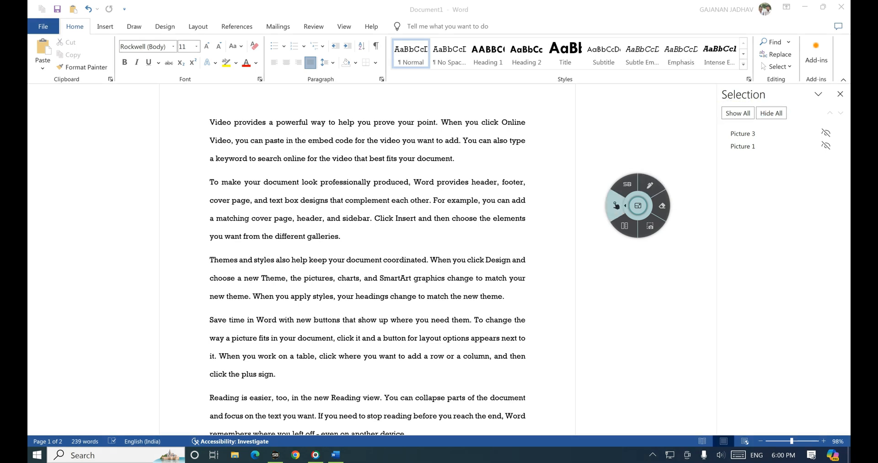
left_click(738, 113)
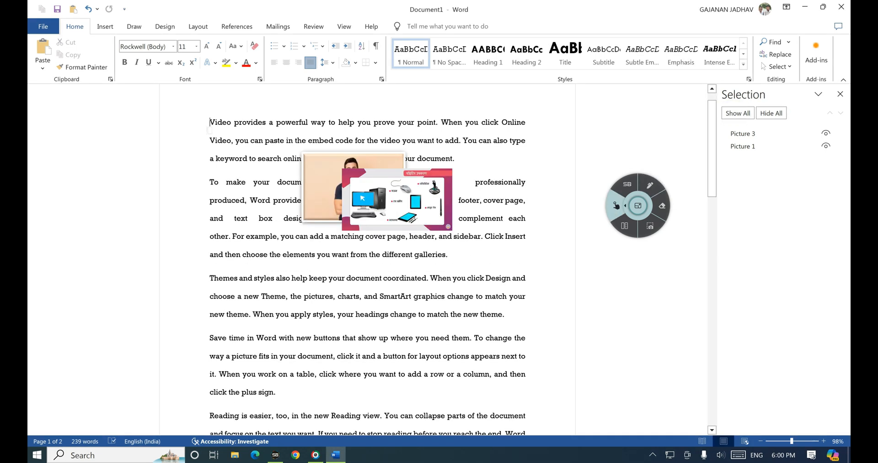
left_click(649, 185)
mouse_move(441, 153)
left_mouse_down()
mouse_move(393, 131)
mouse_move(336, 261)
mouse_move(450, 158)
left_mouse_up()
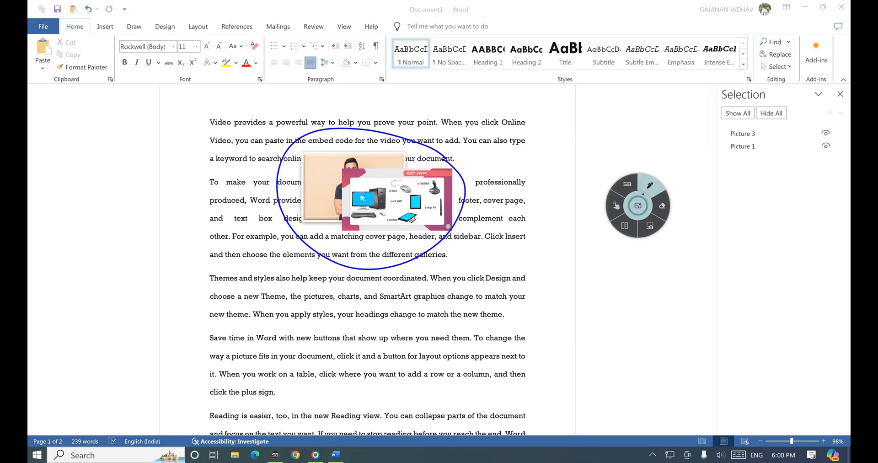
left_click(615, 205)
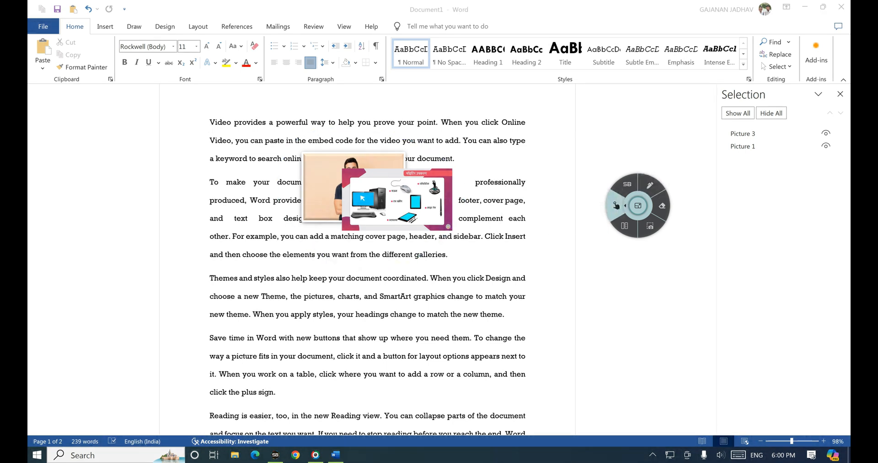
left_click(649, 185)
mouse_move(754, 105)
left_mouse_down()
mouse_move(773, 125)
mouse_move(741, 111)
left_mouse_up()
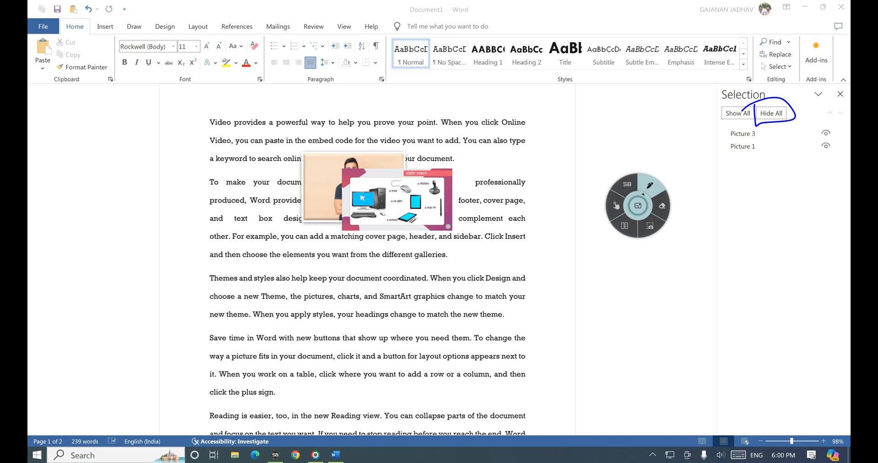
left_click(615, 205)
left_click(771, 113)
left_click(649, 185)
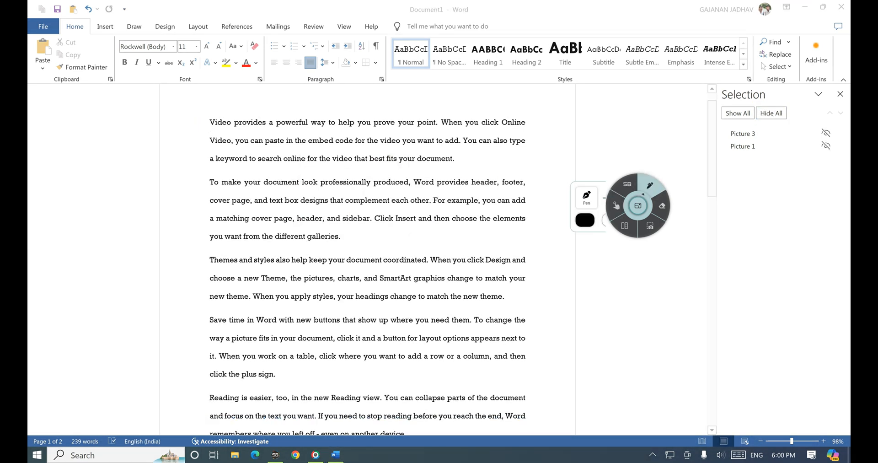
left_click_drag(437, 146, 366, 251)
left_click_drag(365, 179, 452, 246)
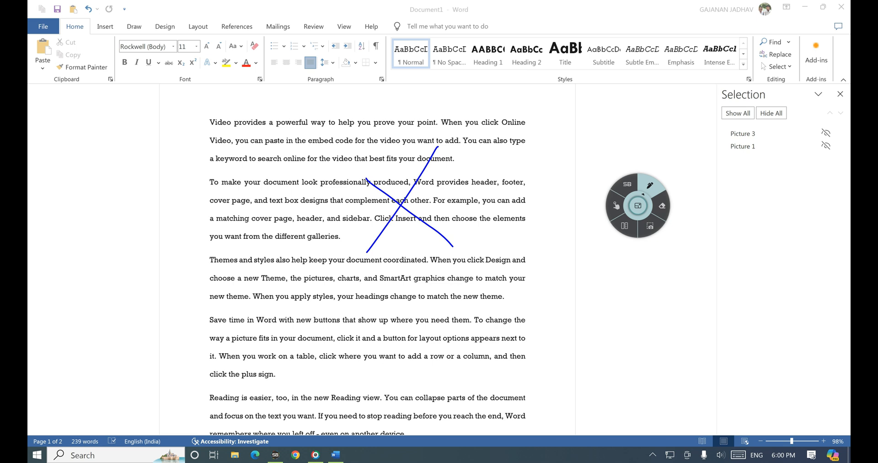
mouse_move(738, 86)
left_mouse_down()
mouse_move(731, 106)
mouse_move(749, 85)
left_mouse_up()
left_click(616, 206)
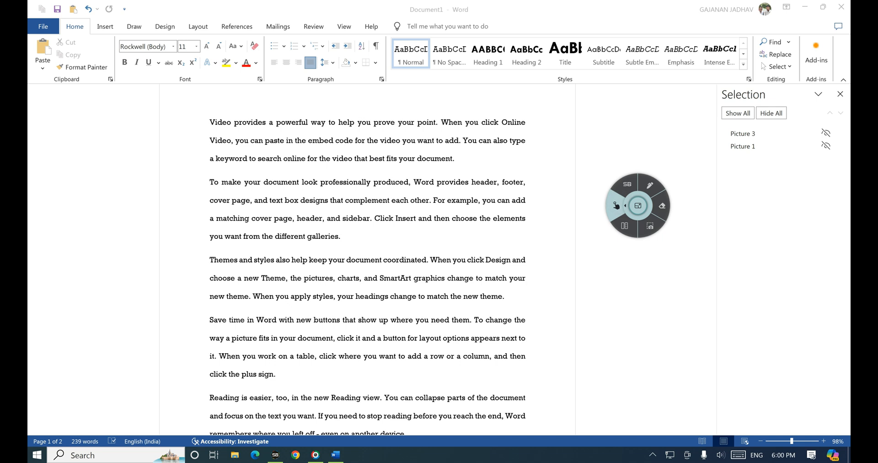
left_click(648, 186)
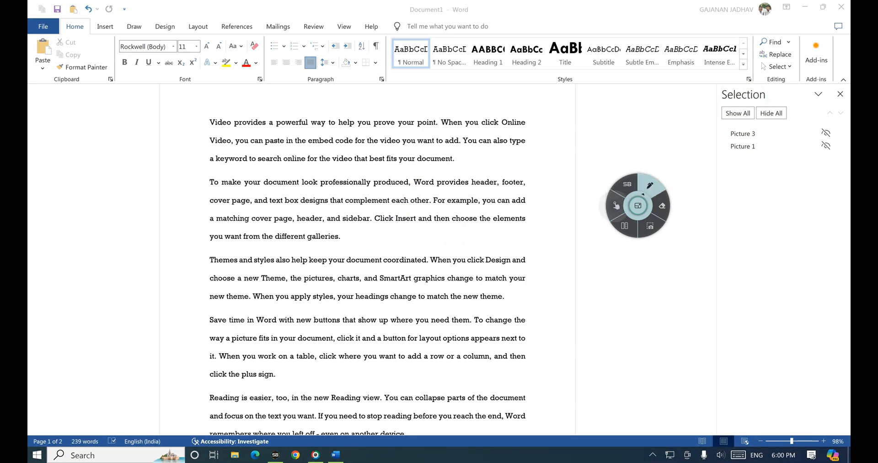
left_click(617, 206)
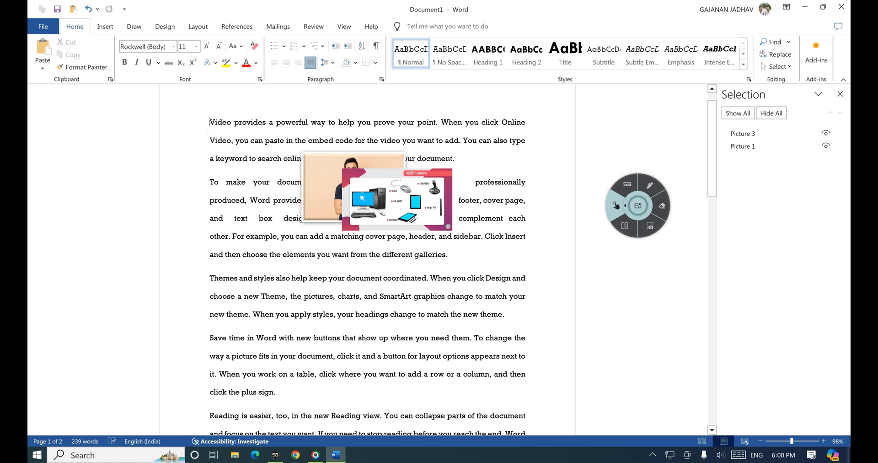
Step: Select Picture 3 in the Selection pane and annotate the Align command in ink
left_click(743, 134)
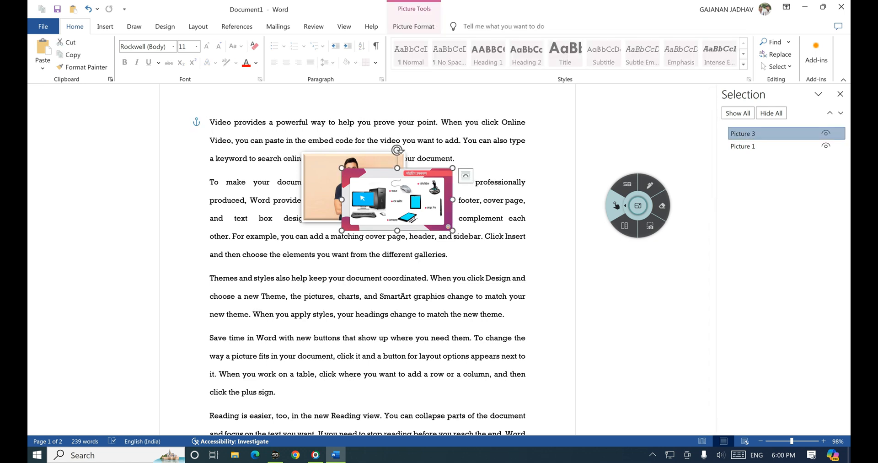
left_click(413, 27)
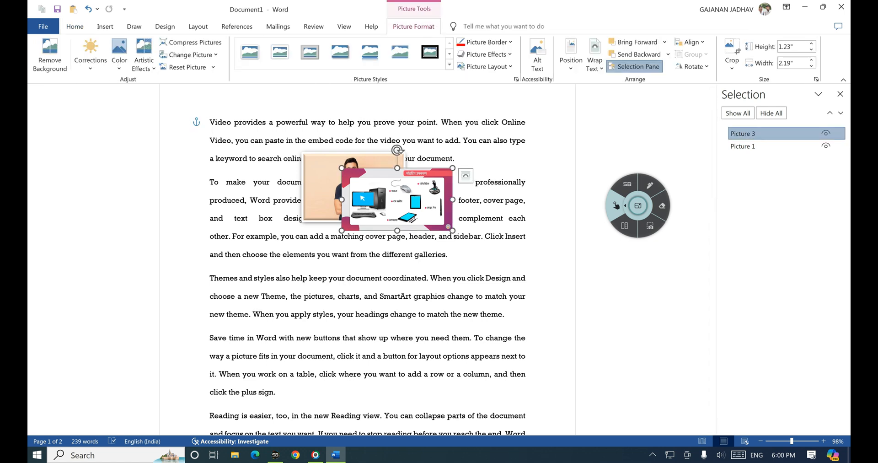
left_click(650, 184)
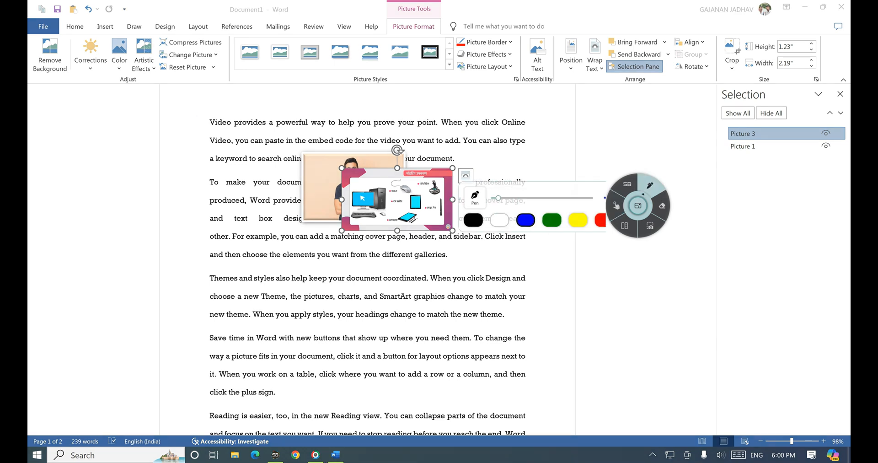
mouse_move(671, 42)
left_mouse_down()
mouse_move(686, 50)
mouse_move(708, 37)
mouse_move(673, 32)
left_mouse_up()
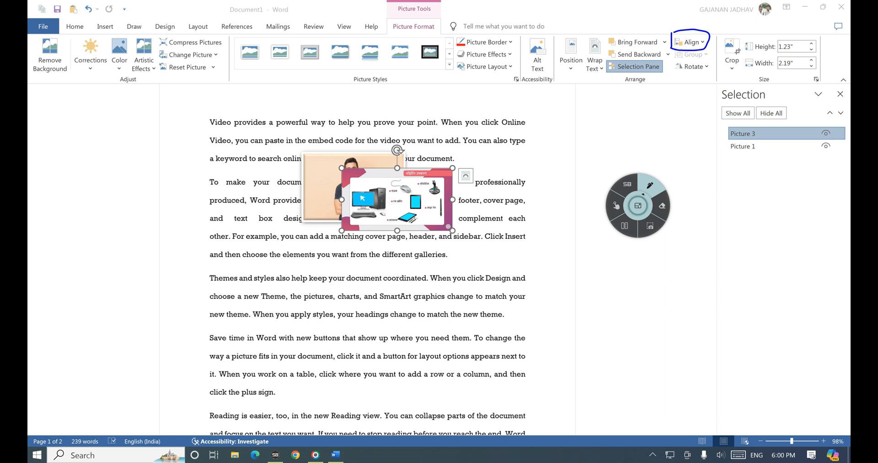
left_click_drag(569, 30, 595, 8)
left_click_drag(405, 194, 446, 171)
Step: Scribble ink annotations over the paragraph text, then clear them
mouse_move(510, 138)
left_mouse_down()
mouse_move(538, 159)
mouse_move(511, 134)
left_mouse_up()
mouse_move(510, 264)
left_mouse_down()
mouse_move(509, 294)
mouse_move(540, 294)
mouse_move(491, 293)
left_mouse_up()
mouse_move(233, 274)
left_mouse_down()
mouse_move(232, 285)
mouse_move(224, 274)
left_mouse_up()
left_click_drag(389, 288, 379, 314)
mouse_move(285, 386)
left_mouse_down()
mouse_move(251, 422)
mouse_move(273, 394)
left_mouse_up()
left_click_drag(494, 385, 492, 410)
left_click_drag(478, 373, 488, 388)
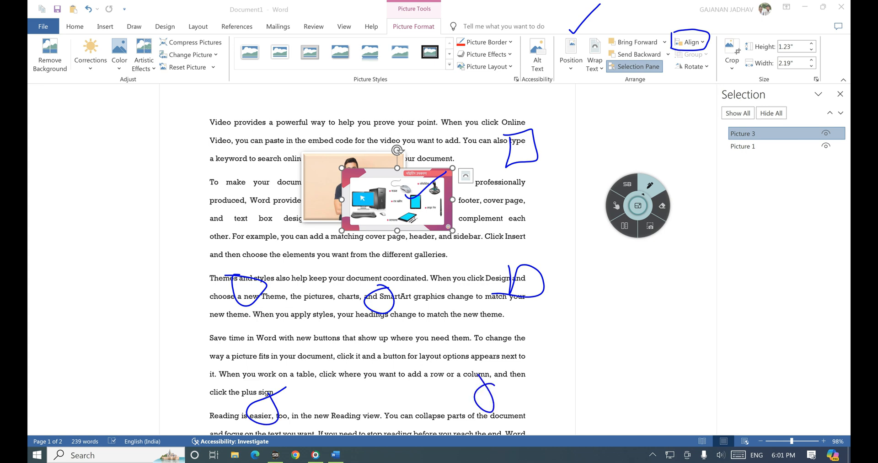
left_click(616, 205)
Step: Align Picture 3 to the bottom of the page, below the final paragraph
left_click(689, 42)
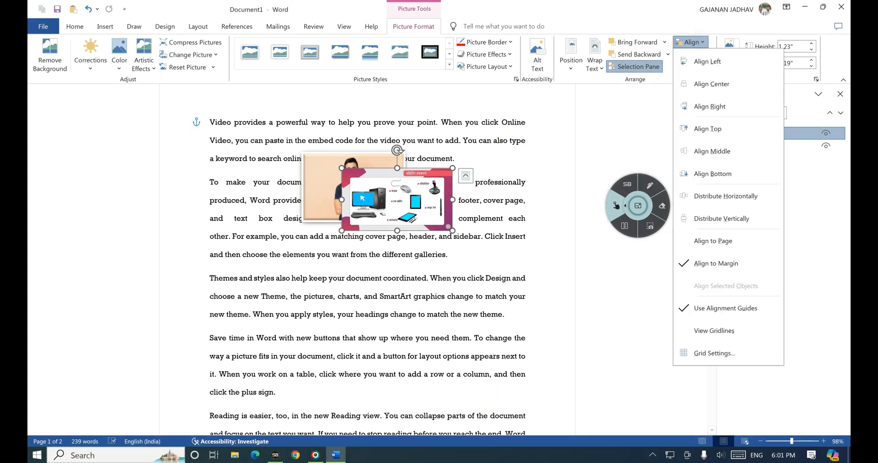
left_click(712, 174)
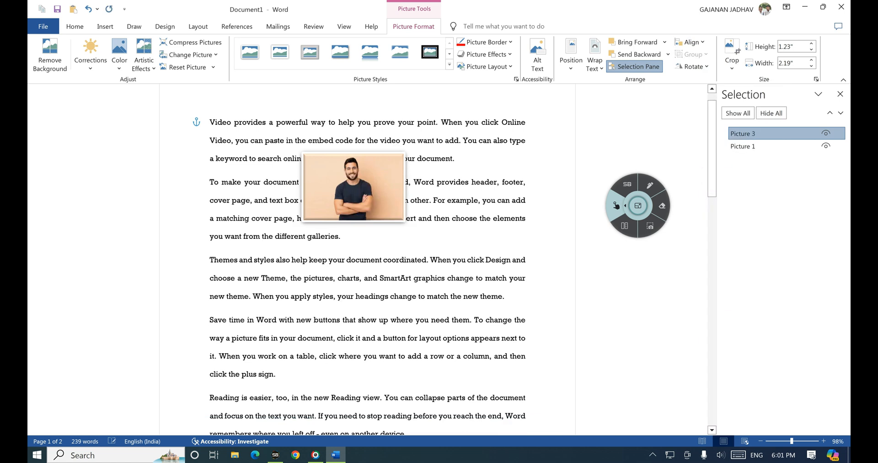
scroll(367, 274, "down", 5)
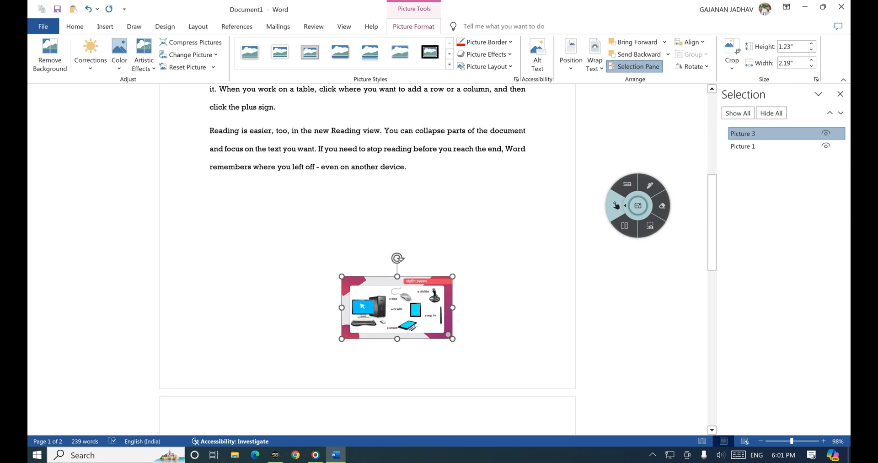
left_click(689, 41)
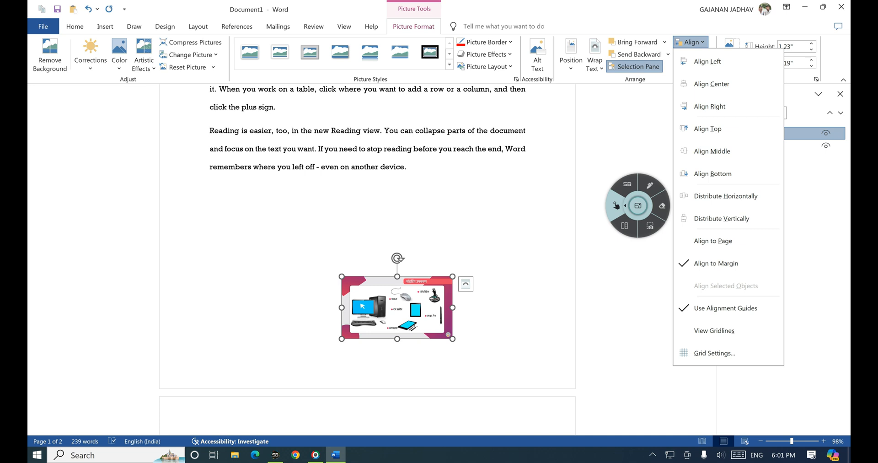
left_click(649, 185)
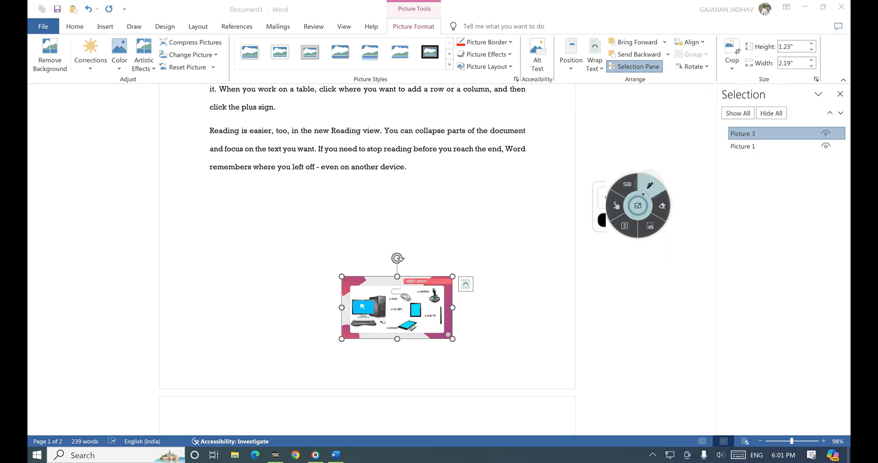
Step: Handwrite ink notes 'hide', 'Show', '2 Image' and 'select' near the grouping commands, then clear them
mouse_move(674, 50)
left_mouse_down()
mouse_move(673, 60)
mouse_move(699, 49)
mouse_move(674, 54)
left_mouse_up()
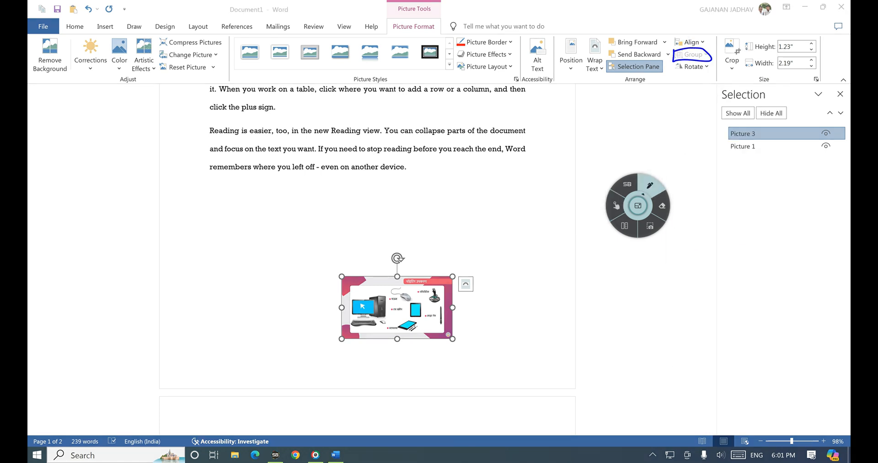
mouse_move(606, 120)
left_mouse_down()
mouse_move(608, 129)
mouse_move(633, 133)
mouse_move(653, 121)
left_mouse_up()
mouse_move(612, 157)
left_mouse_down()
mouse_move(605, 170)
mouse_move(656, 149)
left_mouse_up()
left_click_drag(605, 176, 668, 157)
left_click_drag(509, 187, 524, 193)
mouse_move(530, 177)
left_mouse_down()
mouse_move(539, 183)
mouse_move(584, 152)
left_mouse_up()
mouse_move(534, 215)
left_mouse_down()
mouse_move(525, 224)
mouse_move(547, 216)
left_mouse_up()
mouse_move(563, 190)
left_mouse_down()
mouse_move(554, 211)
mouse_move(568, 191)
left_mouse_up()
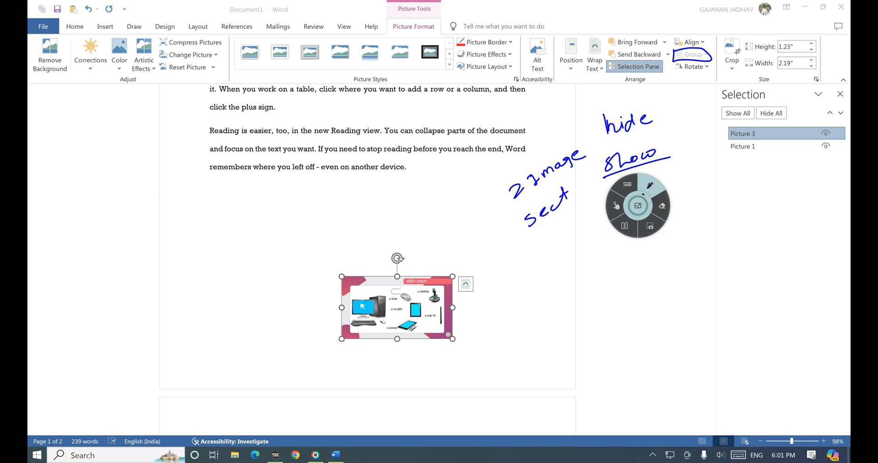
left_click_drag(546, 209, 588, 173)
left_click_drag(528, 245, 594, 188)
left_click_drag(554, 235, 549, 242)
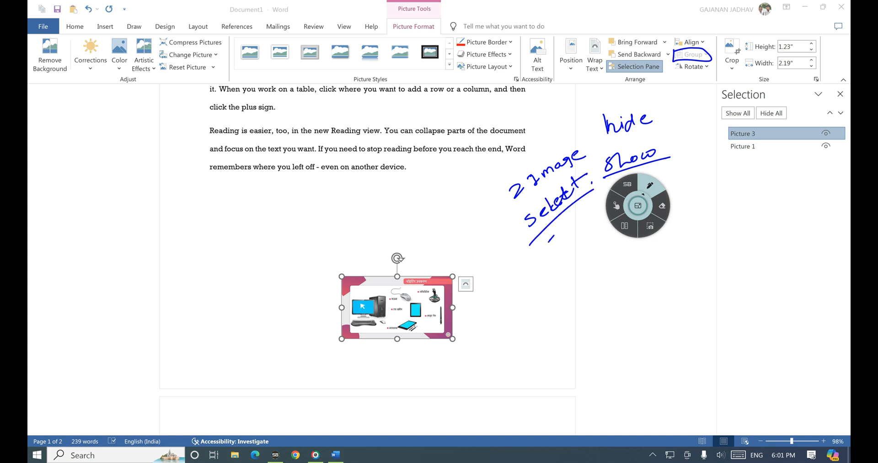
left_click(616, 205)
Step: Drag the devices picture back up just below the man's photo in the 'Themes and styles' paragraph
left_click_drag(406, 301, 383, 87)
scroll(368, 259, "up", 3)
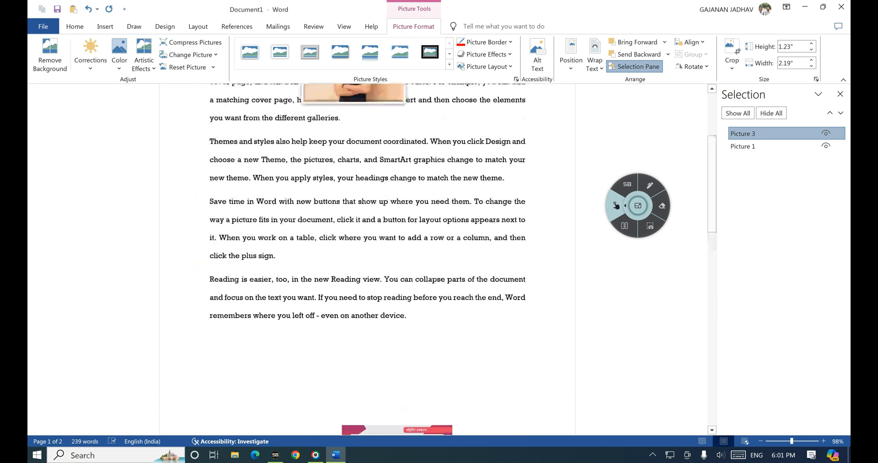
scroll(368, 259, "down", 2)
scroll(368, 259, "down", 2)
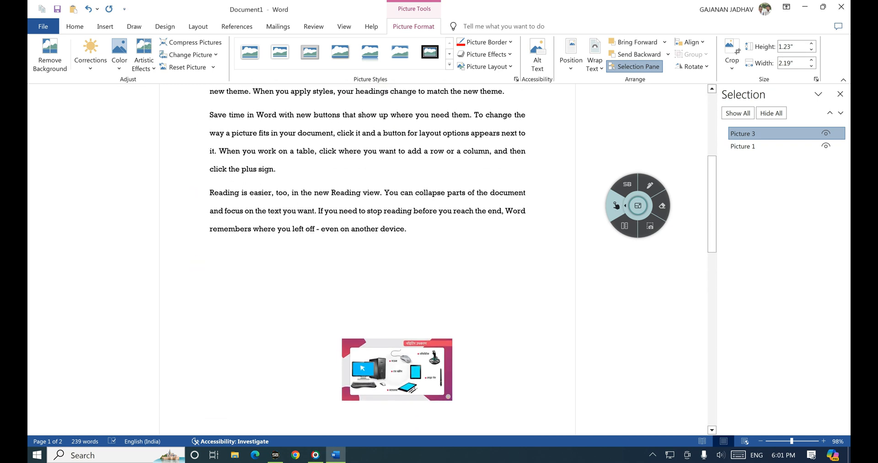
left_click_drag(397, 295, 385, 140)
scroll(367, 259, "up", 2)
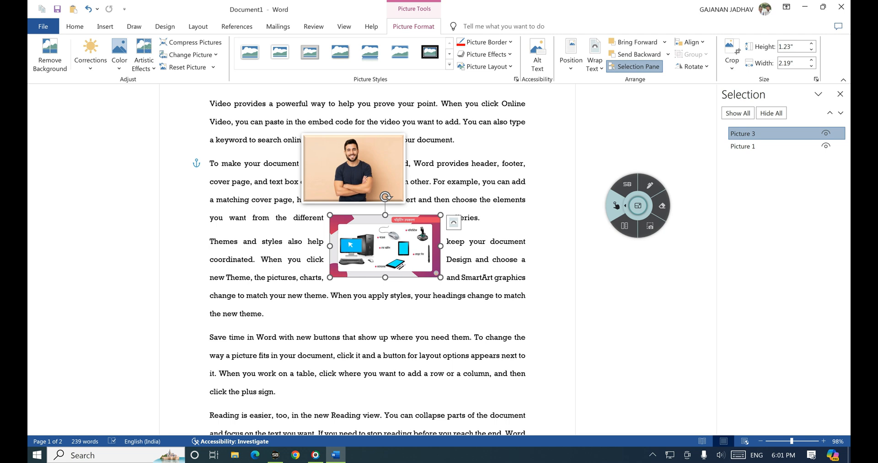
Step: Handwrite a 'Shift' note, then Shift-click the man's photo to select both pictures
left_click(649, 185)
left_click_drag(562, 138, 549, 152)
mouse_move(563, 138)
left_mouse_down()
mouse_move(569, 151)
mouse_move(584, 139)
mouse_move(590, 146)
left_mouse_up()
left_click_drag(592, 140, 608, 142)
left_click_drag(604, 136, 623, 129)
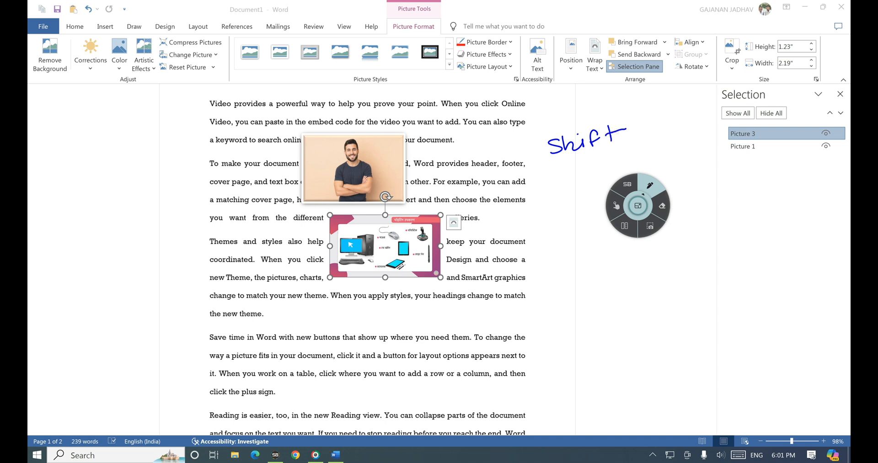
left_click(616, 205)
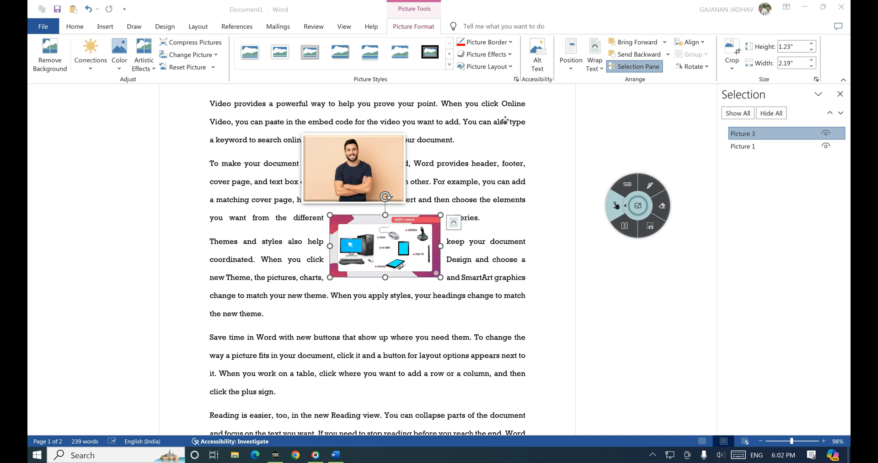
left_click(371, 165, "shift")
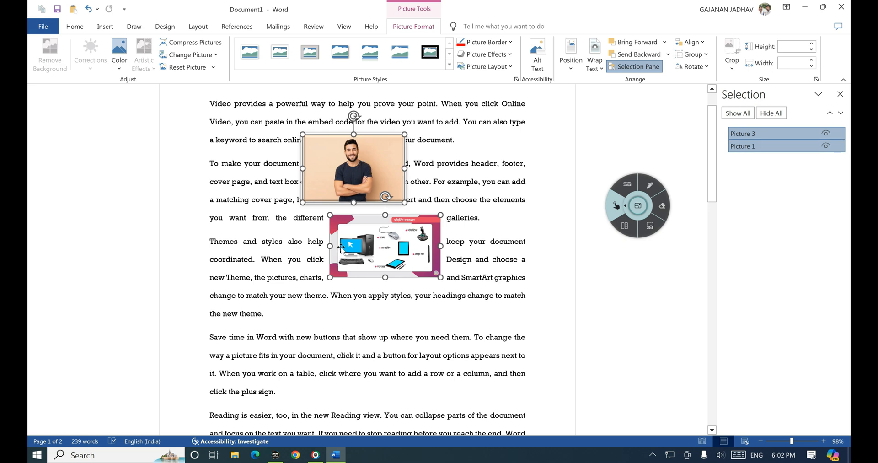
Step: Circle the Group command in ink and group both pictures together
left_click(649, 184)
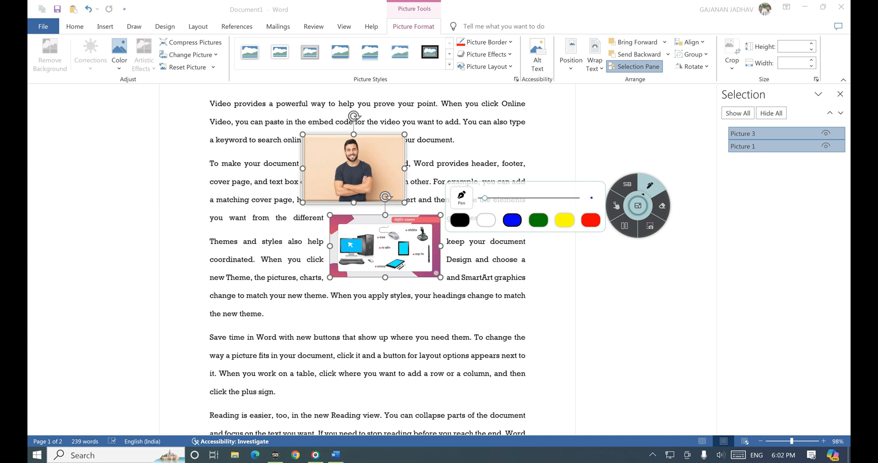
mouse_move(670, 60)
left_mouse_down()
mouse_move(683, 65)
mouse_move(706, 46)
mouse_move(670, 51)
left_mouse_up()
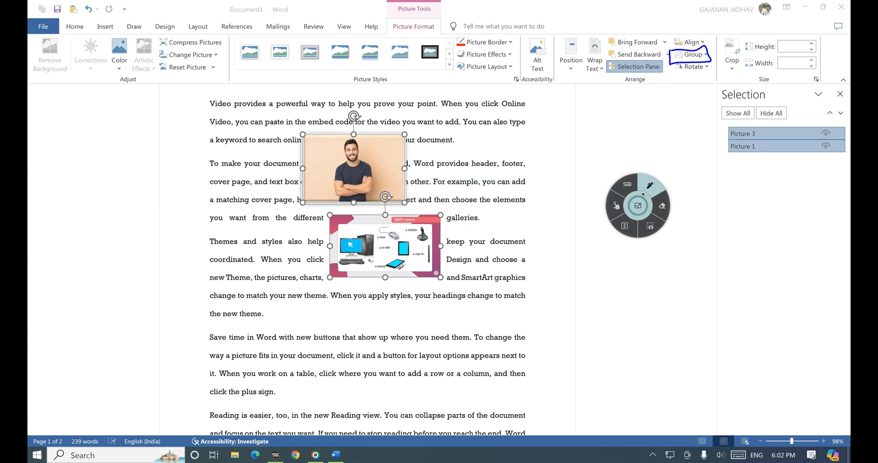
left_click(616, 205)
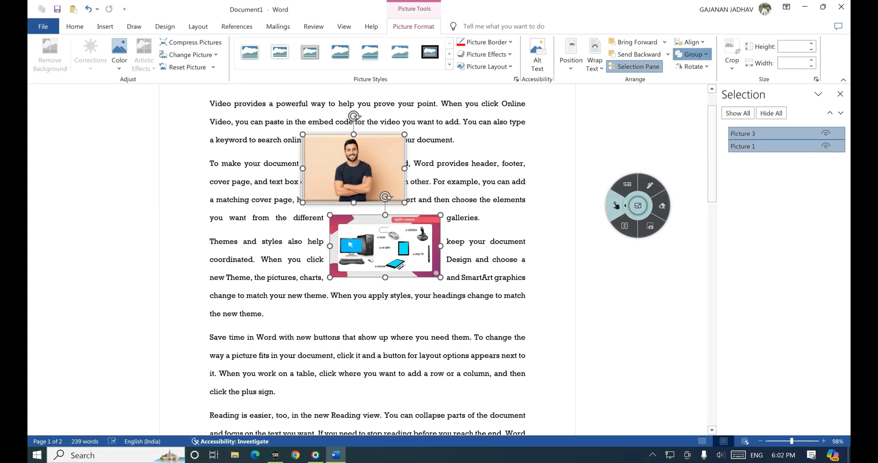
left_click(692, 54)
left_click(703, 73)
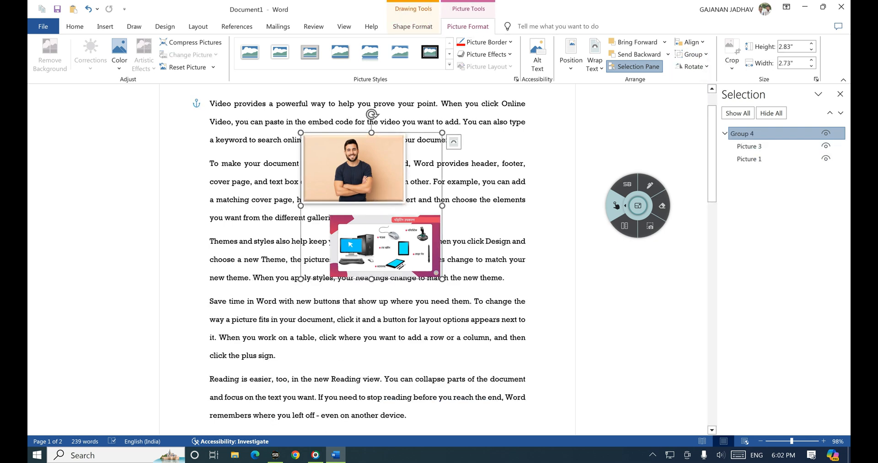
Step: Resize the grouped pictures together to about 4.04 by 4.94 inches
left_click(430, 267)
left_click_drag(442, 279, 518, 354)
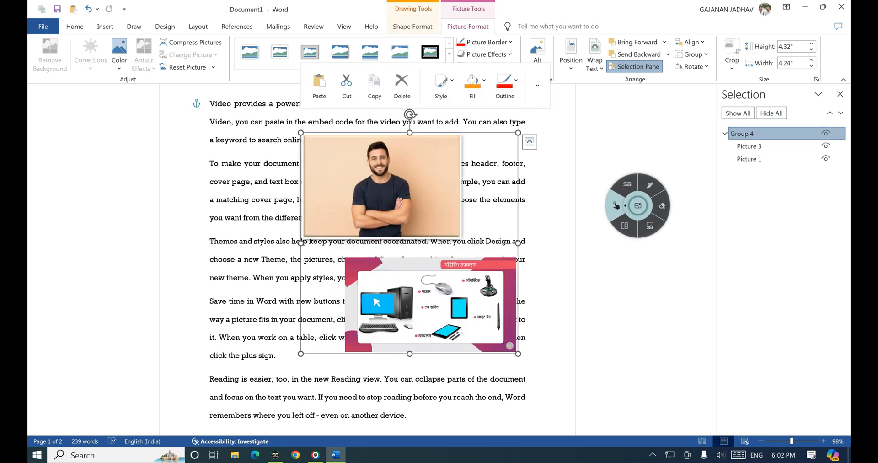
left_click_drag(301, 354, 265, 339)
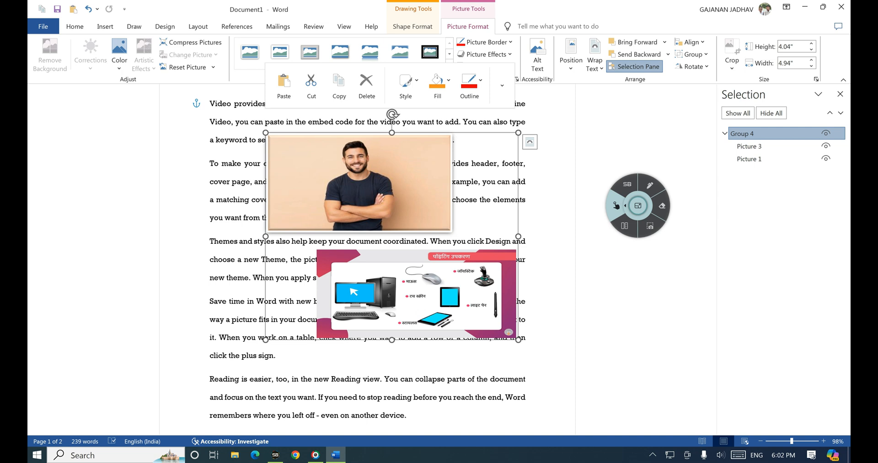
Step: Handwrite an 'ungroup' note in ink, then clear it
left_click(650, 185)
left_click_drag(604, 130, 615, 137)
mouse_move(622, 136)
left_mouse_down()
mouse_move(627, 123)
mouse_move(630, 136)
mouse_move(638, 120)
mouse_move(637, 136)
mouse_move(684, 98)
mouse_move(690, 106)
left_mouse_up()
left_click(694, 97)
left_click(616, 205)
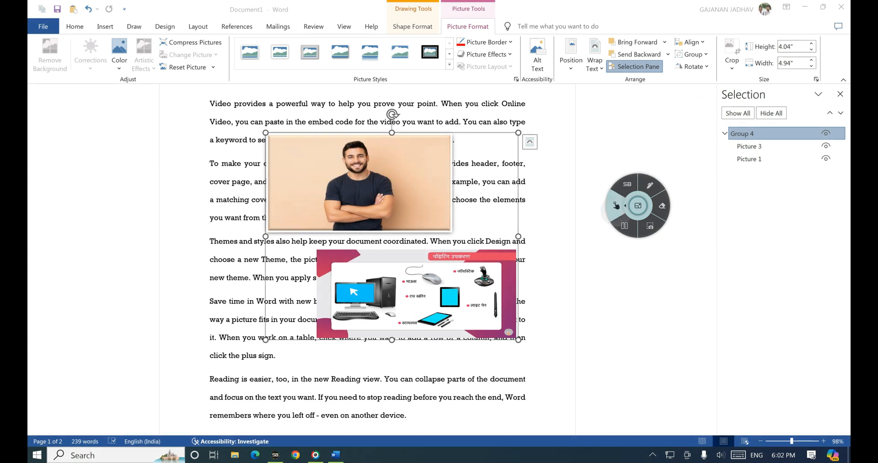
left_click(690, 54)
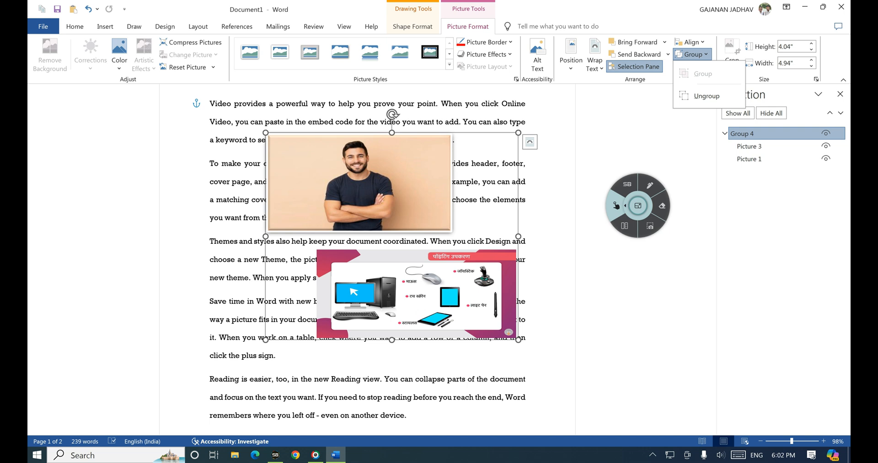
Step: Ungroup the pictures and move the man's photo alone slightly up and right
left_click(706, 95)
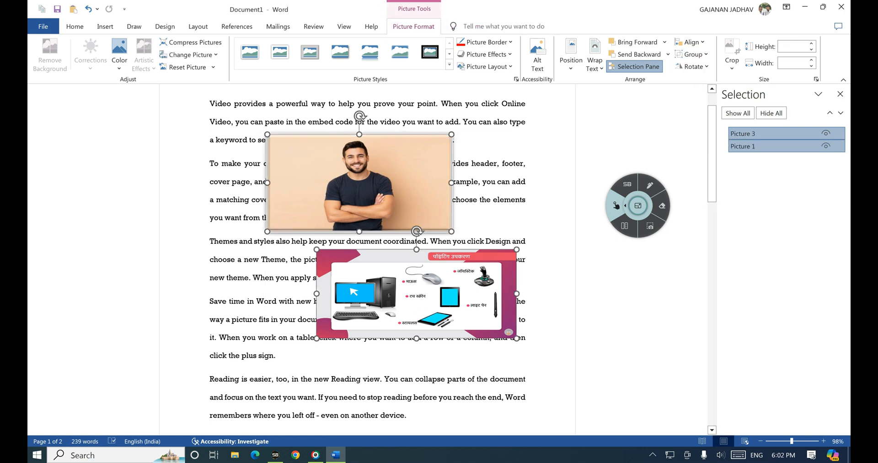
left_click(548, 224)
left_click(358, 183)
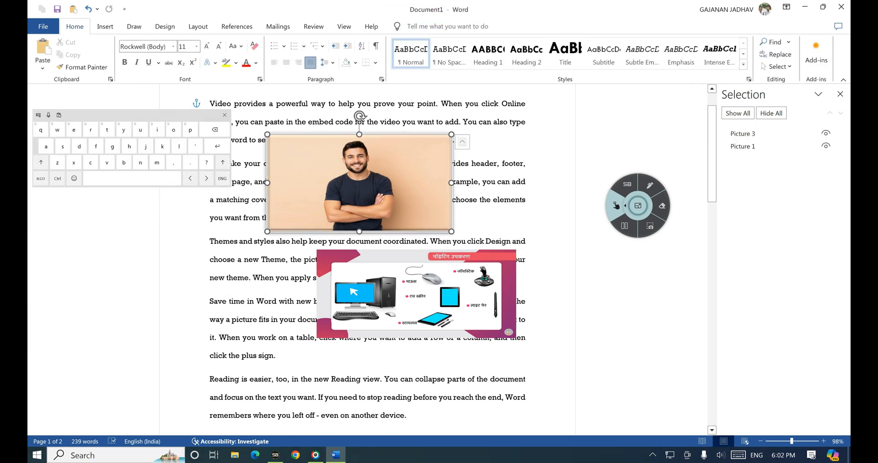
left_click_drag(358, 182, 364, 205)
Step: Return to Picture Format and loop the Rotate command in ink
left_click(413, 27)
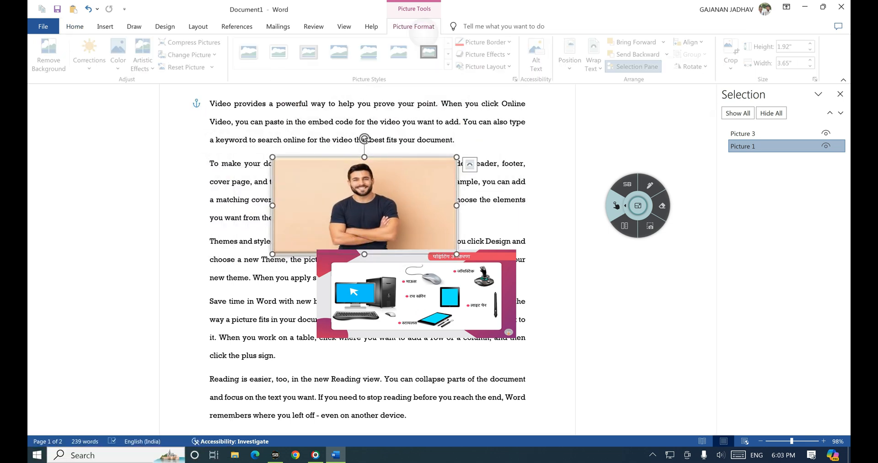
left_click(650, 185)
mouse_move(667, 81)
left_mouse_down()
mouse_move(709, 71)
mouse_move(670, 62)
left_mouse_up()
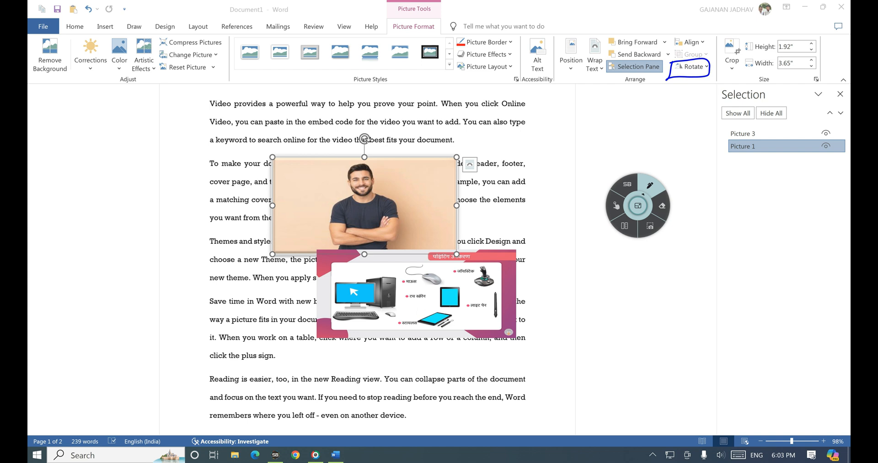
Step: Rotate the man's photo 90° right, then 90° back left
left_click(615, 206)
left_click(691, 66)
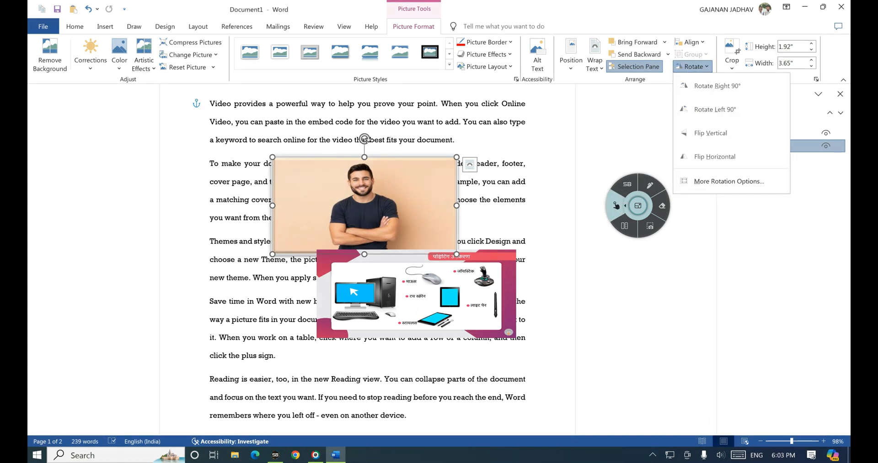
left_click(716, 85)
left_click(691, 66)
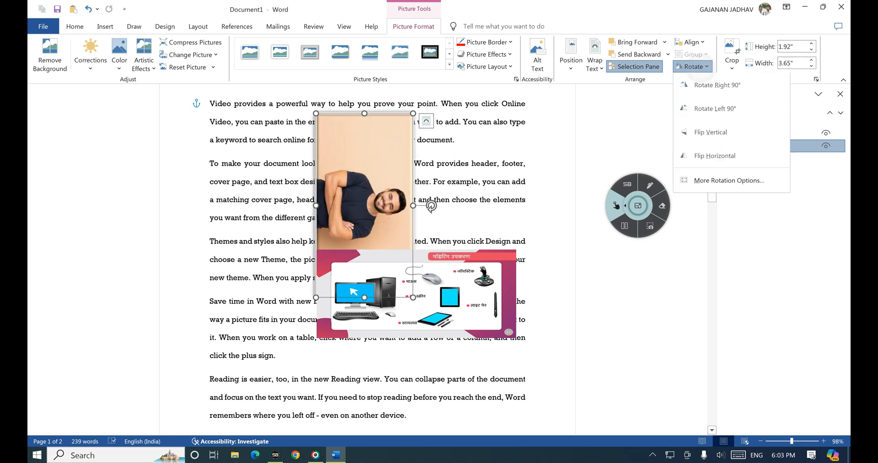
left_click(716, 113)
Step: Flip the photo vertically and horizontally, then open More Rotation Options showing 0° rotation
left_click(691, 67)
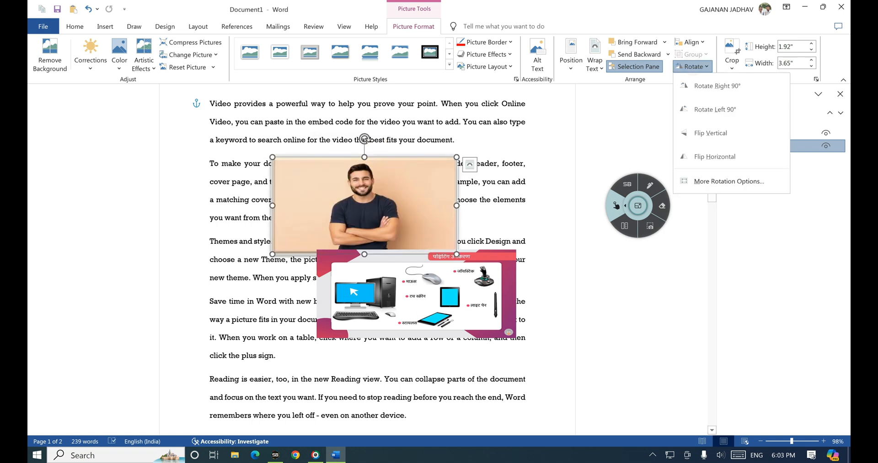
left_click(716, 134)
left_click(692, 66)
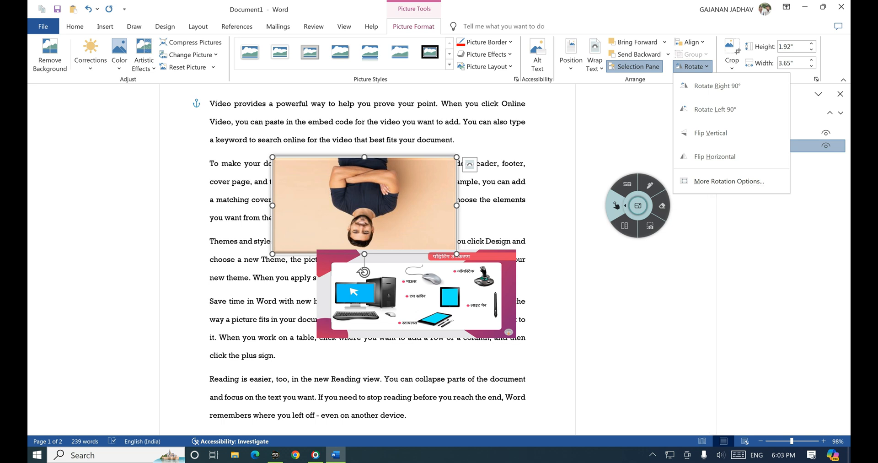
left_click(714, 156)
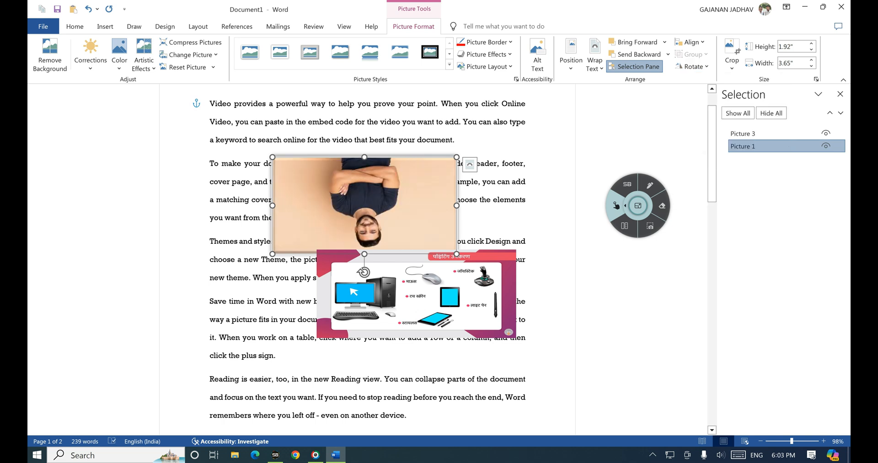
left_click(691, 66)
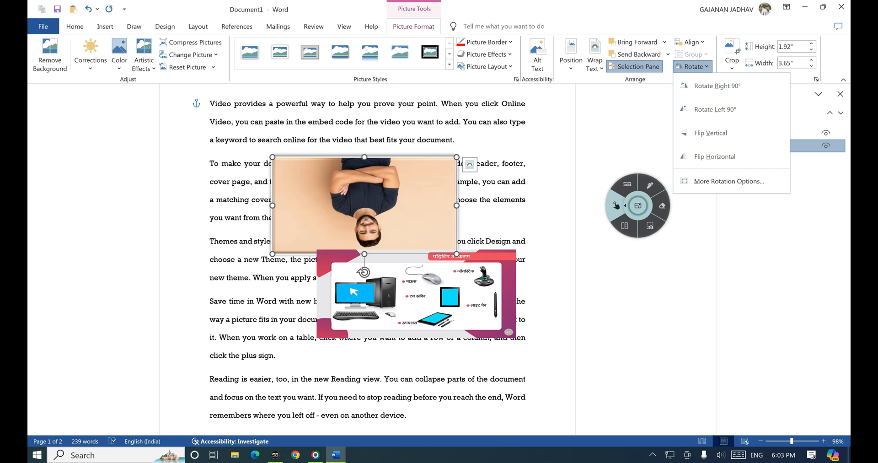
left_click(729, 181)
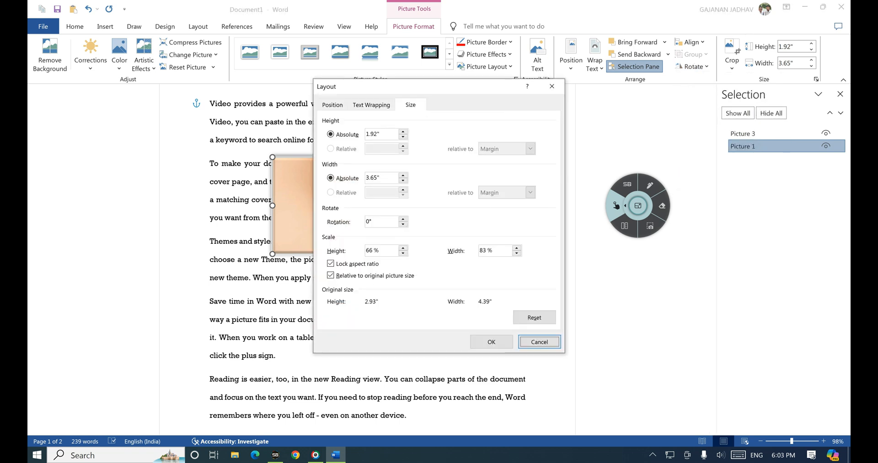
Step: Mark the rotation setting in ink, then enter 160° as the Rotation angle
left_click(649, 184)
mouse_move(347, 211)
left_mouse_down()
mouse_move(315, 224)
mouse_move(405, 230)
mouse_move(356, 208)
mouse_move(339, 210)
left_mouse_up()
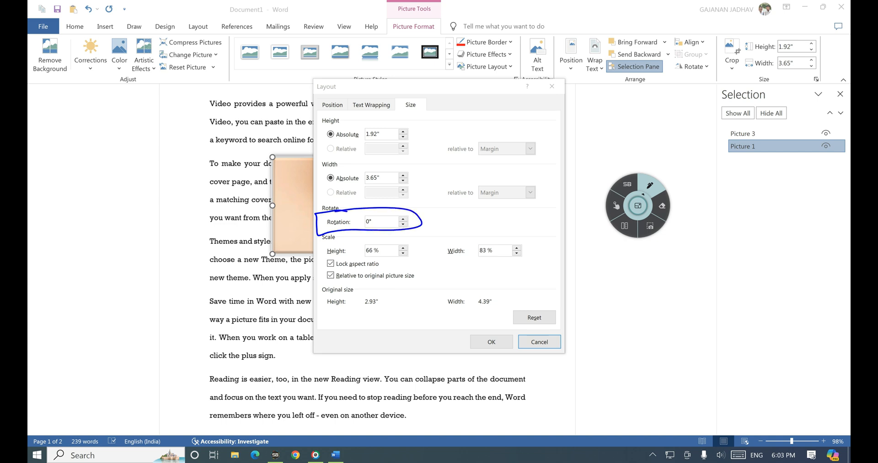
left_click(616, 205)
left_click(383, 222)
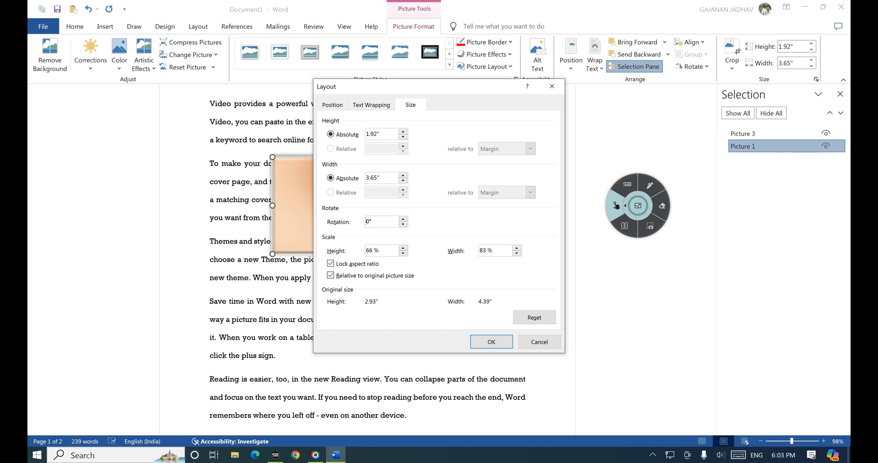
left_click(41, 179)
type("160")
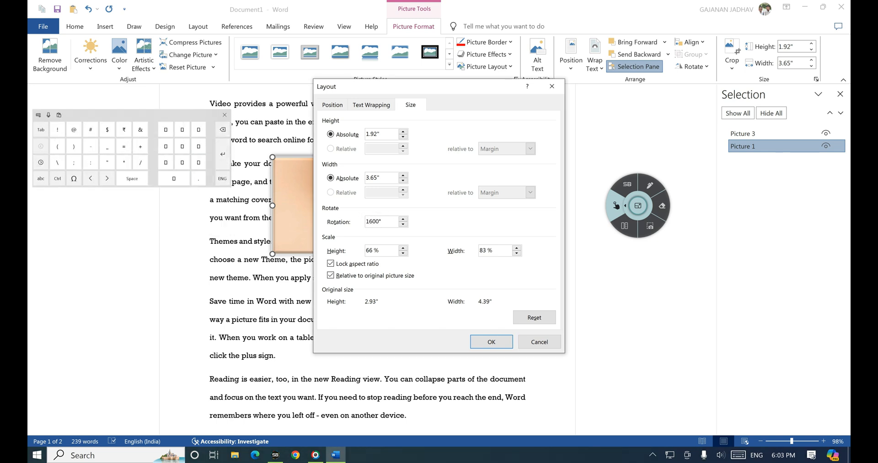
left_click(222, 129)
Step: Circle the 160° value and OK button in ink, then apply the 160° rotation to the man's photo
left_click(650, 185)
mouse_move(392, 212)
left_mouse_down()
mouse_move(405, 216)
mouse_move(373, 214)
left_mouse_up()
mouse_move(508, 334)
left_mouse_down()
mouse_move(471, 330)
mouse_move(497, 319)
left_mouse_up()
left_click(616, 205)
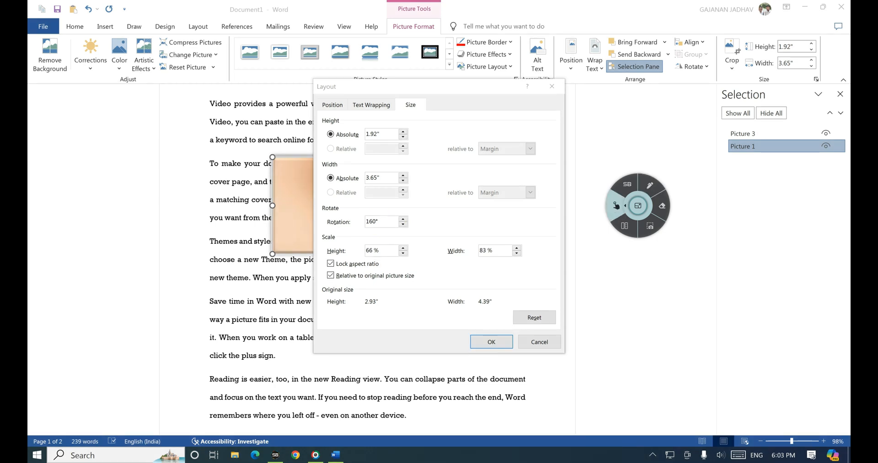
left_click(490, 341)
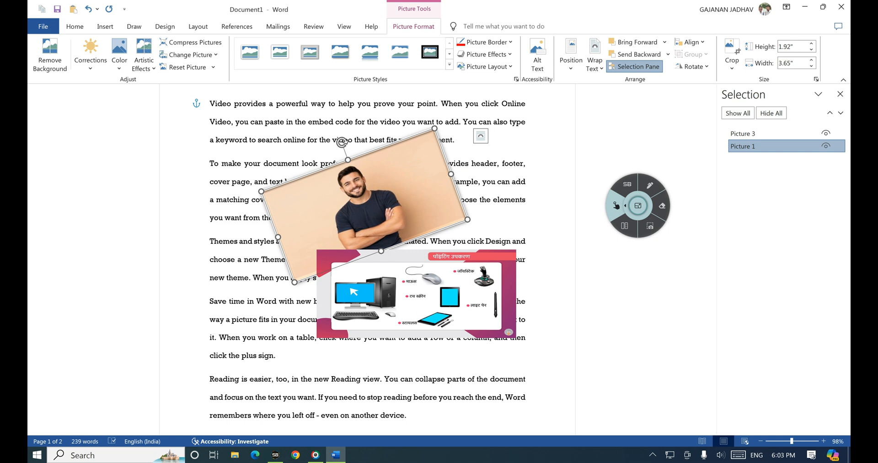
Step: Undo the 160° rotation and the earlier rotation steps with Ctrl+Z three times
key("ctrl+z")
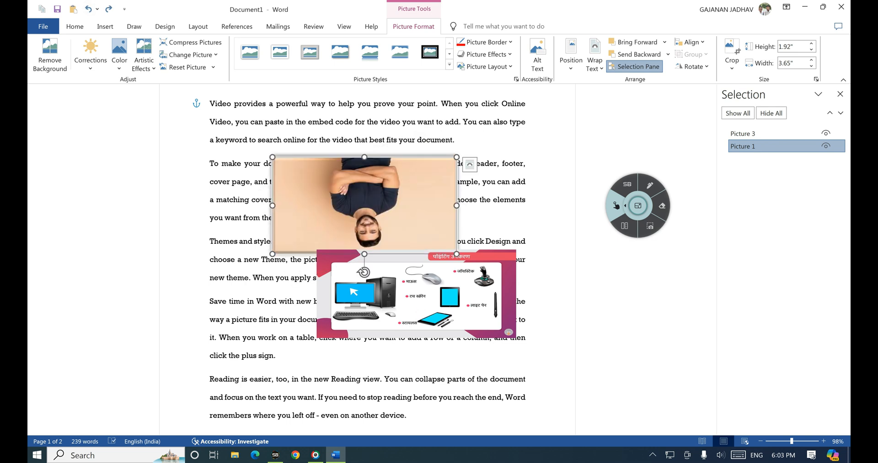
key("ctrl+z")
key("ctrl+z")
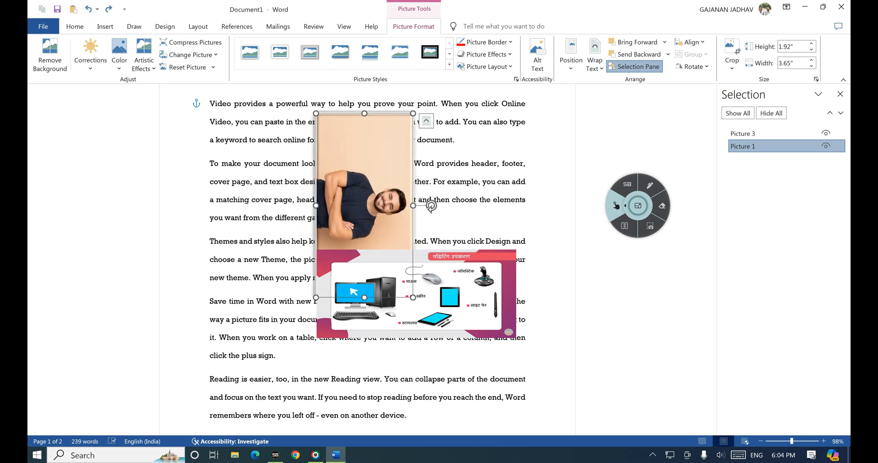
key("ctrl+z")
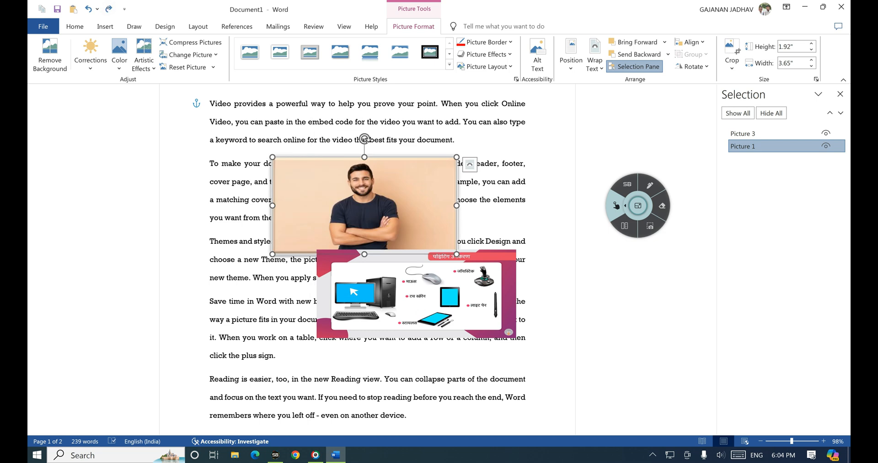
Step: Mark the man's photo and the Crop command in ink, then clear the ink
left_click(650, 185)
mouse_move(326, 159)
left_mouse_down()
mouse_move(323, 218)
mouse_move(388, 218)
mouse_move(393, 178)
mouse_move(356, 159)
mouse_move(326, 160)
left_mouse_up()
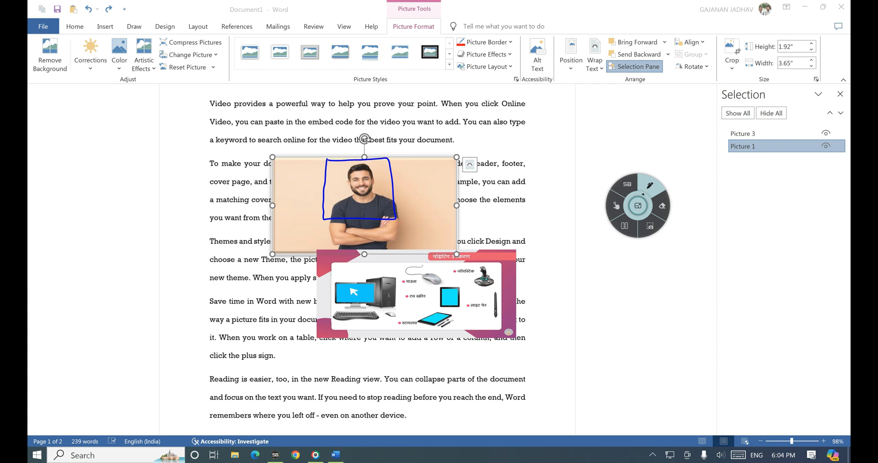
left_click(616, 206)
left_click(650, 185)
mouse_move(719, 42)
left_mouse_down()
mouse_move(739, 76)
mouse_move(722, 31)
mouse_move(716, 67)
left_mouse_up()
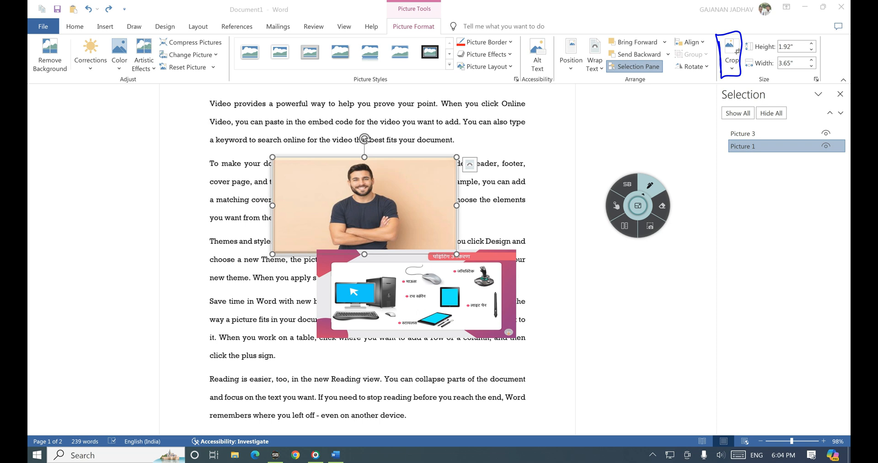
left_click(616, 206)
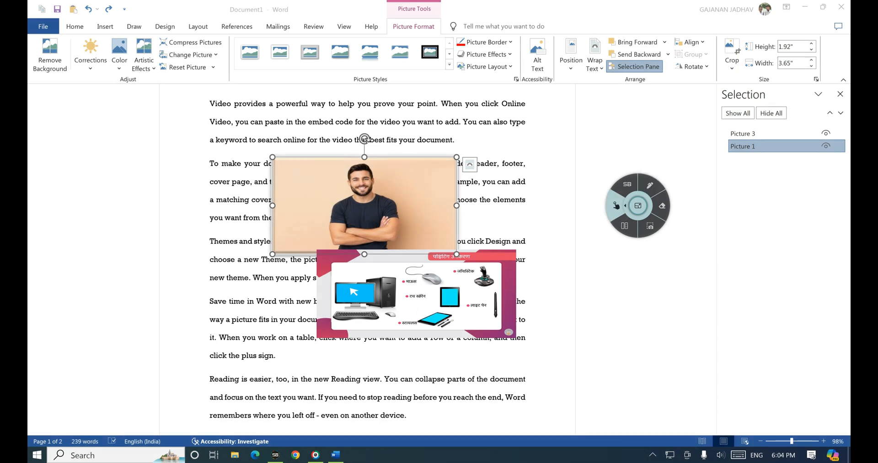
Step: Start cropping the man's photo and circle its eight crop handles in ink
left_click(731, 52)
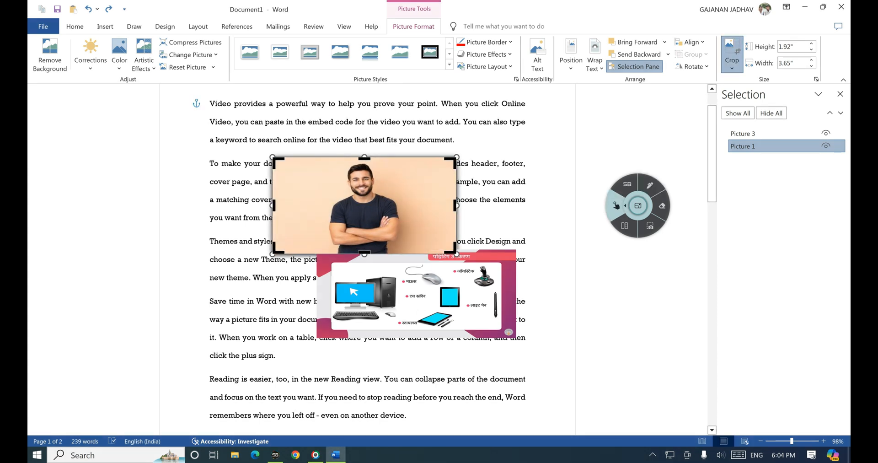
left_click(649, 185)
left_click_drag(364, 152, 361, 153)
mouse_move(279, 150)
left_mouse_down()
mouse_move(271, 172)
mouse_move(279, 147)
left_mouse_up()
mouse_move(274, 198)
left_mouse_down()
mouse_move(271, 215)
mouse_move(280, 195)
left_mouse_up()
mouse_move(277, 234)
left_mouse_down()
mouse_move(272, 254)
mouse_move(285, 246)
left_mouse_up()
mouse_move(448, 239)
left_mouse_down()
mouse_move(443, 245)
mouse_move(460, 234)
left_mouse_up()
left_click_drag(457, 187, 451, 216)
left_click_drag(455, 151, 441, 167)
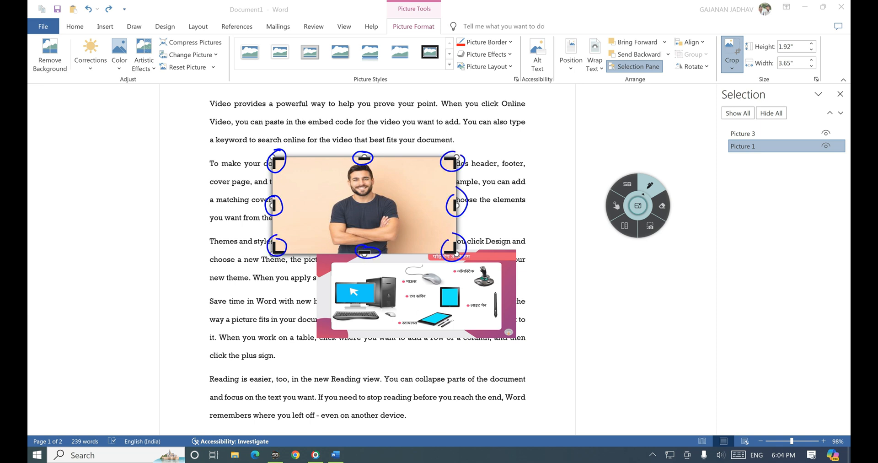
left_click(616, 206)
Step: Crop in the bottom, right and left sides around the face to about 1.14" × 1.26", then finish cropping
left_click_drag(364, 252, 364, 215)
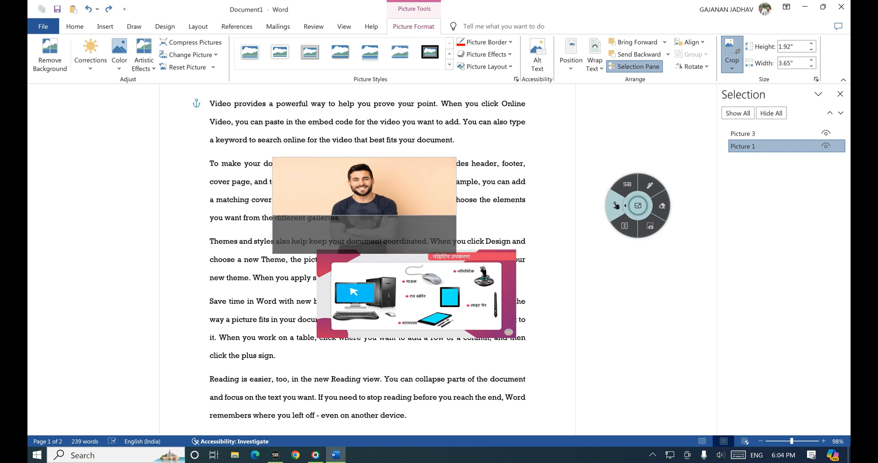
left_click_drag(456, 186, 395, 186)
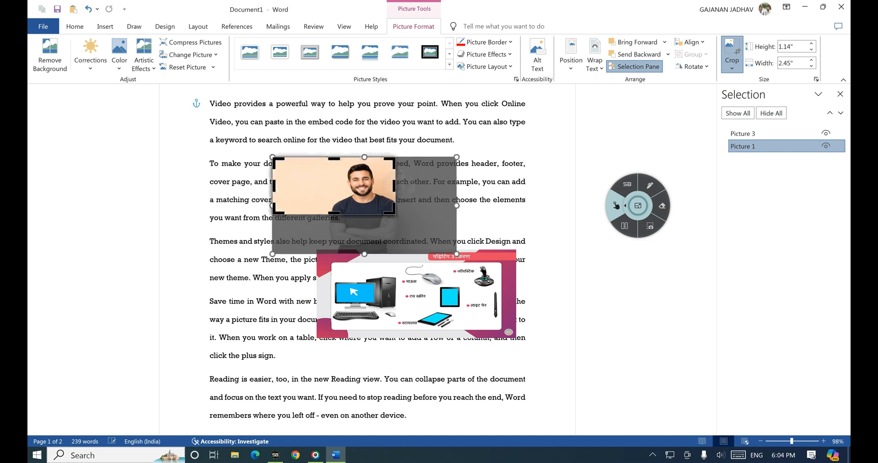
left_click_drag(274, 186, 332, 186)
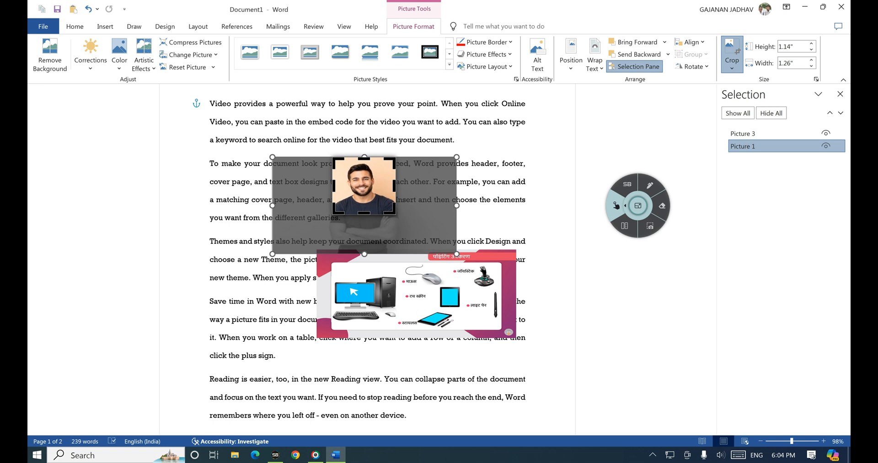
left_click(649, 185)
mouse_move(715, 53)
left_mouse_down()
mouse_move(725, 83)
mouse_move(722, 30)
left_mouse_up()
left_click(616, 205)
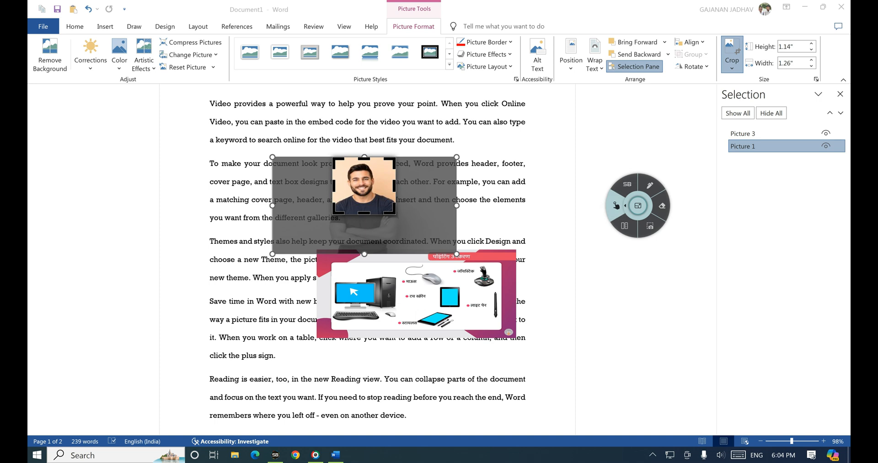
left_click(731, 47)
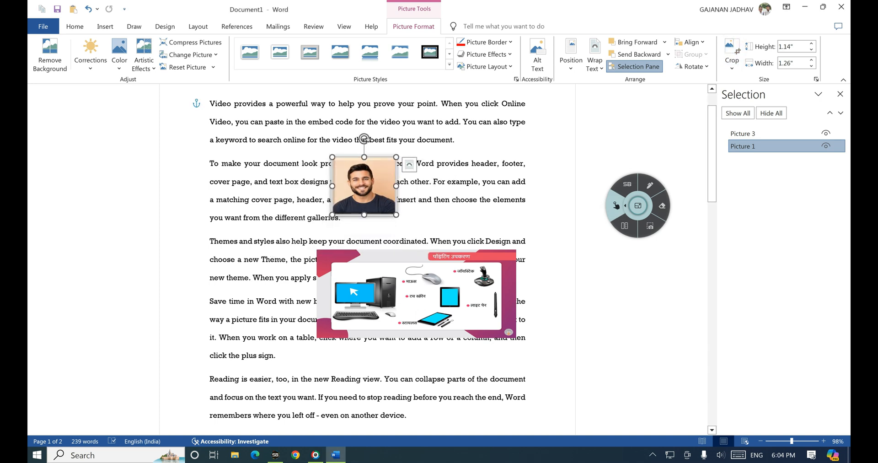
Step: Ink a note beside the text and tick the photo's Height and Width settings, then clear the ink
left_click(649, 184)
left_click_drag(412, 181, 472, 175)
left_click_drag(287, 195, 306, 183)
left_click_drag(355, 124, 363, 108)
left_click_drag(353, 225, 367, 260)
mouse_move(540, 143)
left_mouse_down()
mouse_move(544, 152)
mouse_move(565, 151)
mouse_move(581, 137)
left_mouse_up()
mouse_move(542, 165)
left_mouse_down()
mouse_move(577, 151)
mouse_move(559, 161)
left_mouse_up()
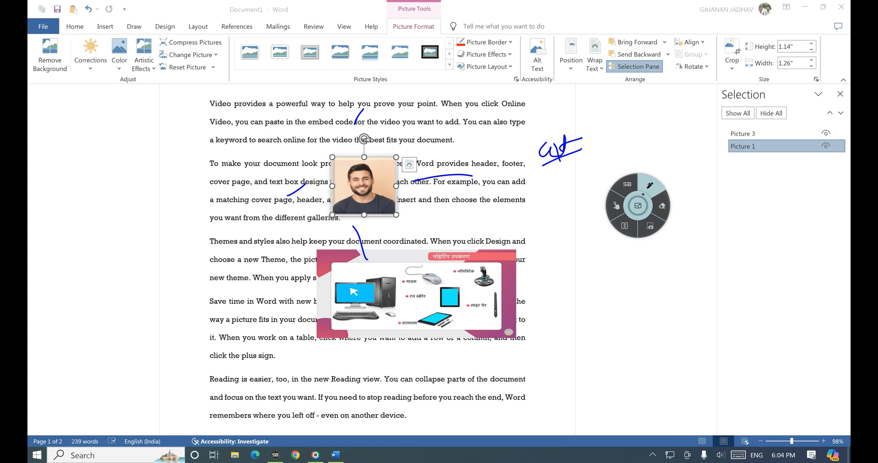
left_click_drag(761, 40, 790, 28)
left_click_drag(759, 60, 782, 56)
left_click(616, 206)
Step: Enlarge the photo with the Height spinner, then shrink it to end at 1.1" high by 1.22" wide
left_click(811, 44)
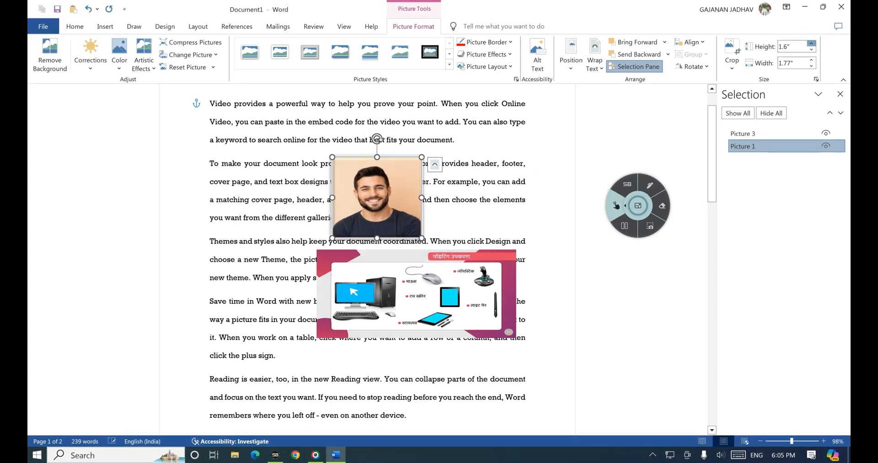
left_click(811, 44)
left_click(811, 44)
left_click(811, 44)
left_click(811, 43)
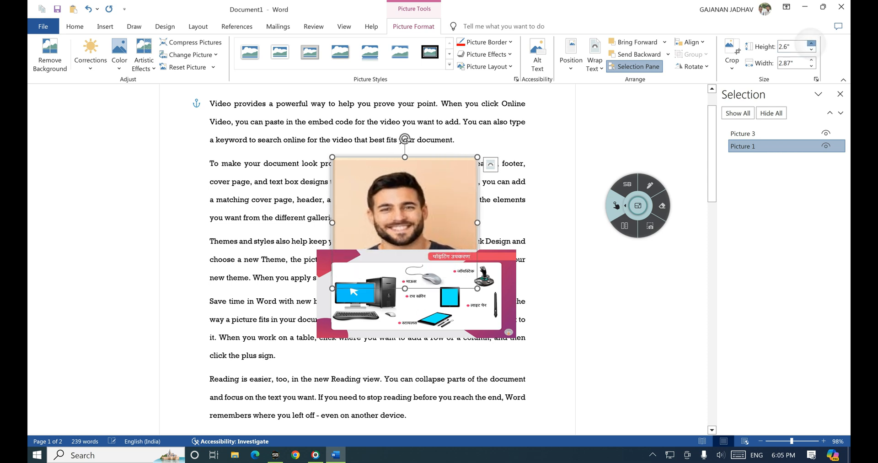
left_click(811, 43)
left_click(810, 44)
left_click(811, 44)
left_click(811, 44)
left_click(811, 43)
left_click(811, 43)
left_click(811, 43)
left_click(810, 49)
left_click(811, 49)
left_click(811, 49)
left_click(811, 49)
left_click(811, 49)
left_click(811, 48)
left_click(811, 49)
left_click(811, 49)
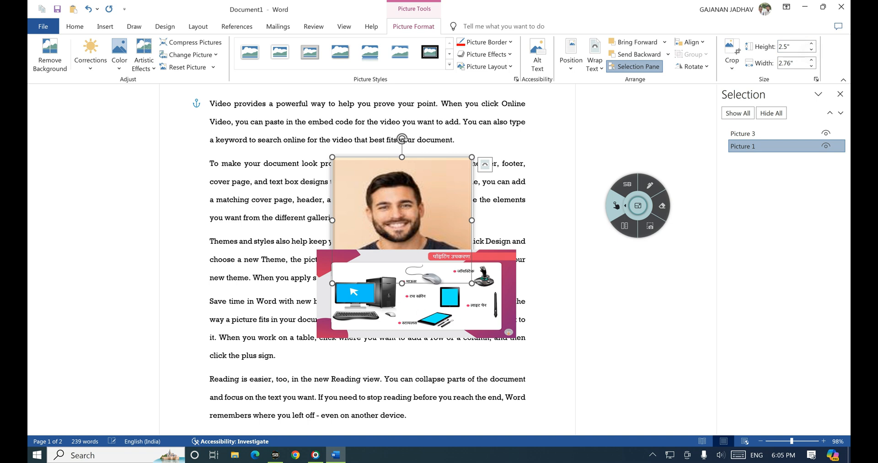
left_click(811, 49)
left_click(811, 49)
left_click(811, 49)
left_click(811, 49)
left_click(811, 48)
left_click(811, 49)
left_click(811, 49)
left_click(811, 49)
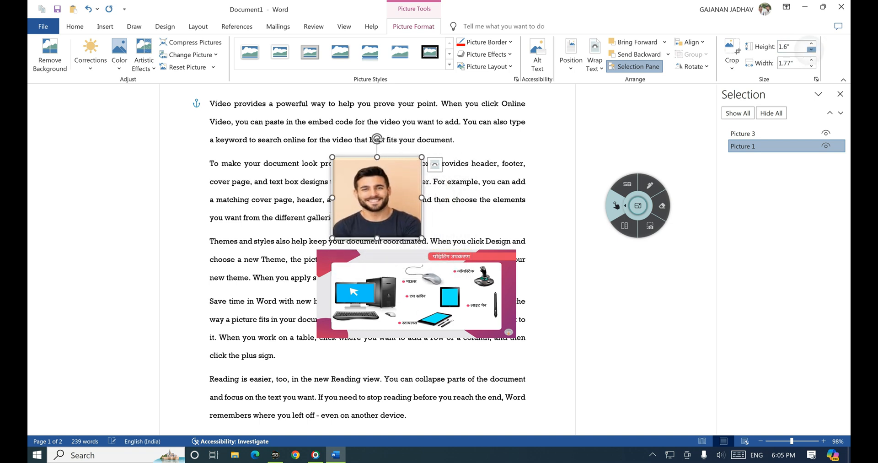
left_click(811, 49)
left_click(811, 49)
left_click(811, 48)
left_click(811, 49)
left_click(811, 49)
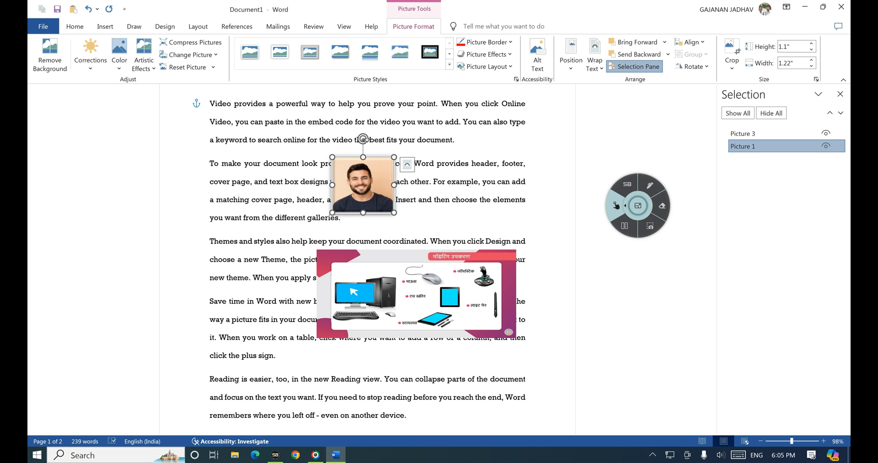
Step: Mark the picture formatting settings in ink, then clear the ink
left_click(649, 185)
left_click_drag(394, 36, 439, 36)
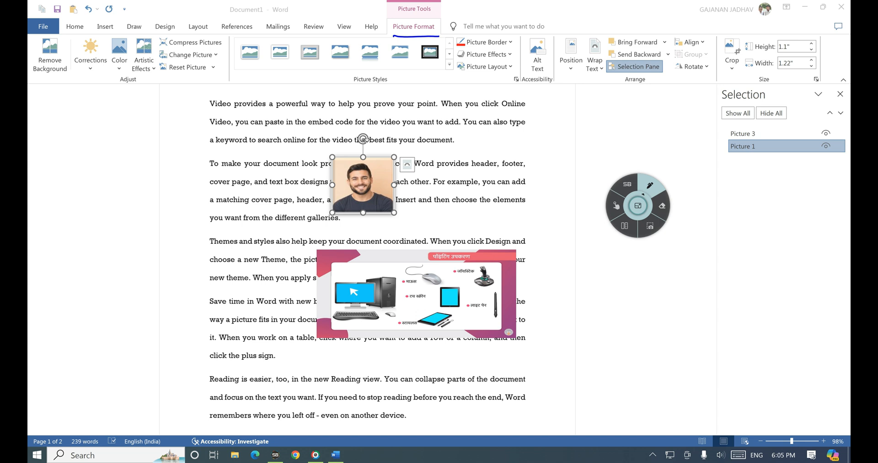
left_click(616, 206)
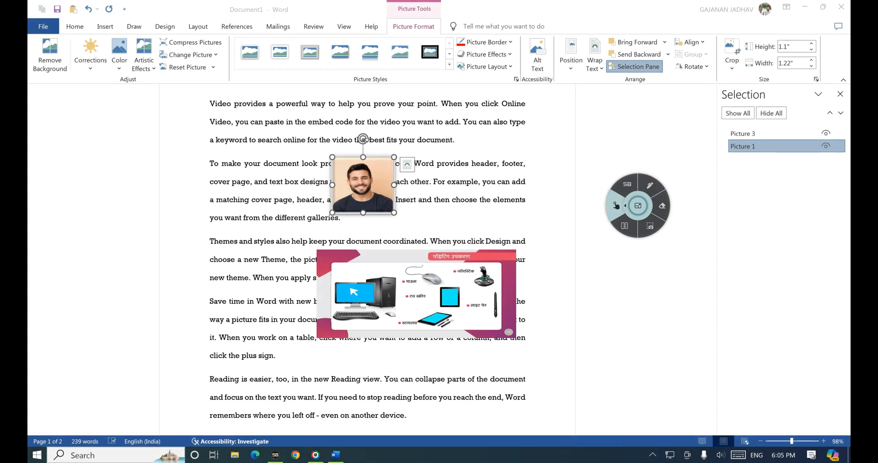